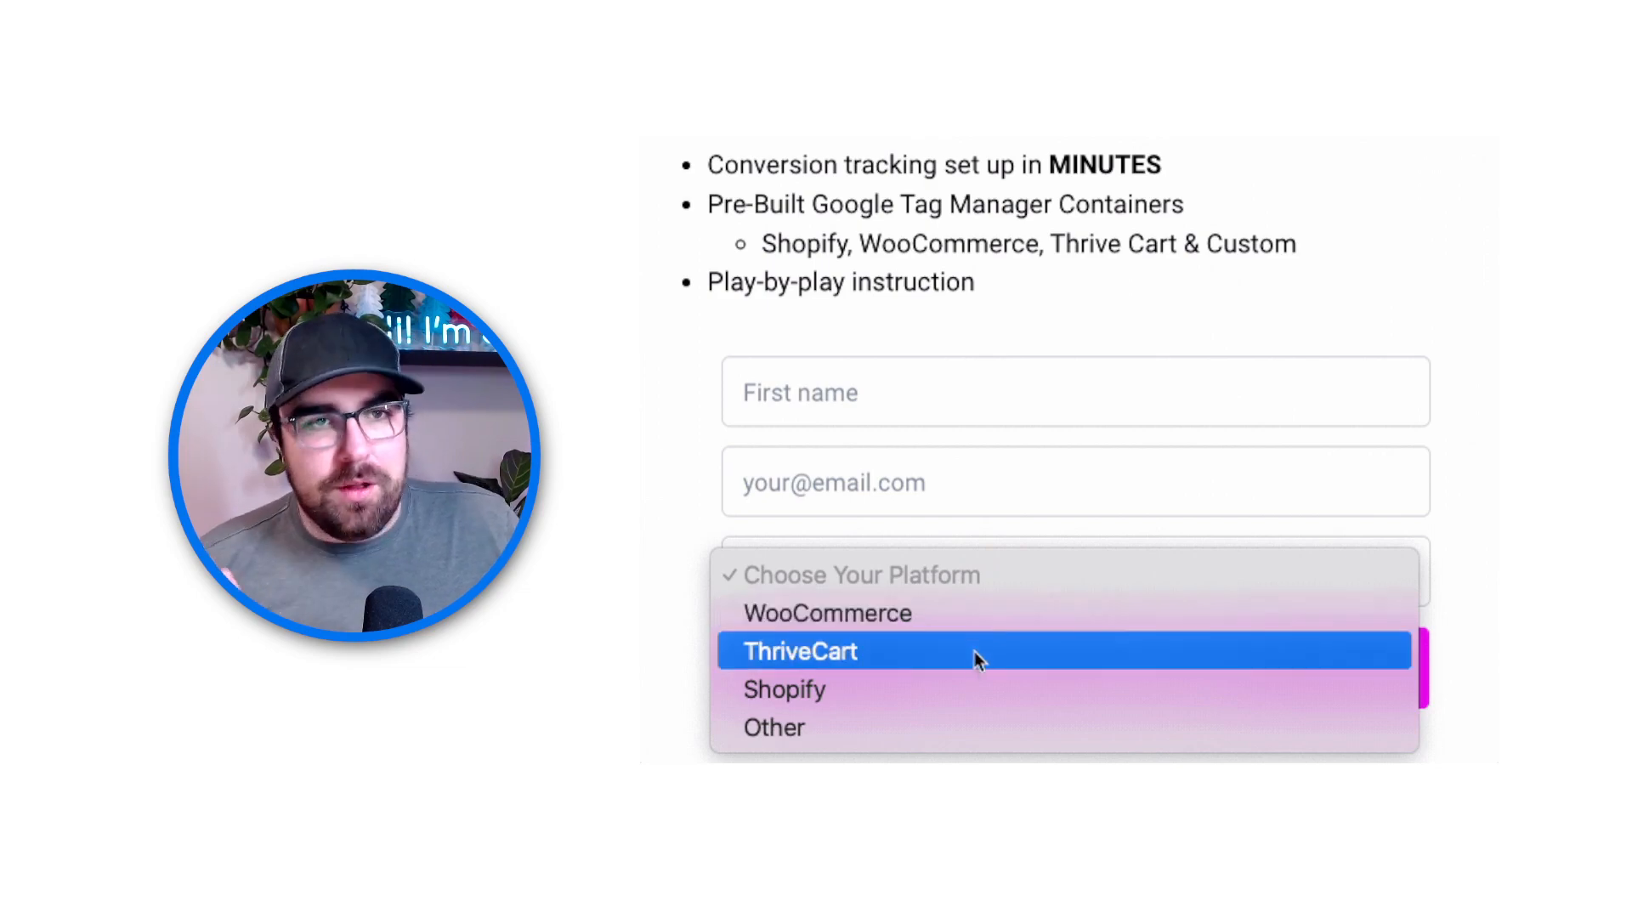
pyautogui.click(966, 656)
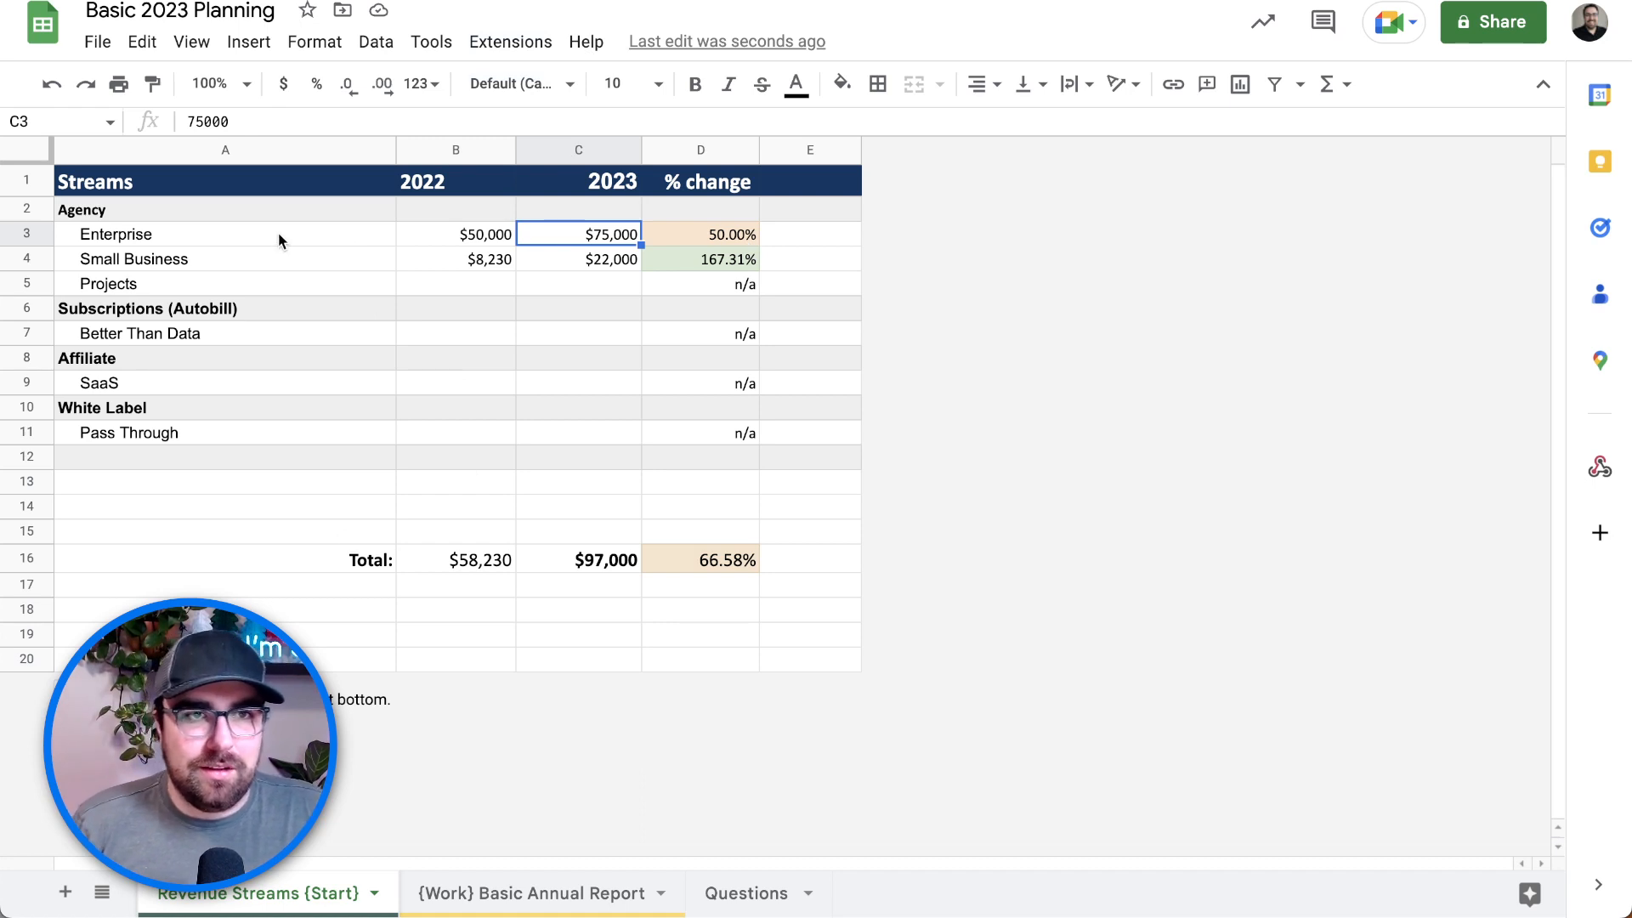
# Step: Set the zoom of the Revenue Streams {Start} sheet to 150%
pyautogui.click(215, 213)
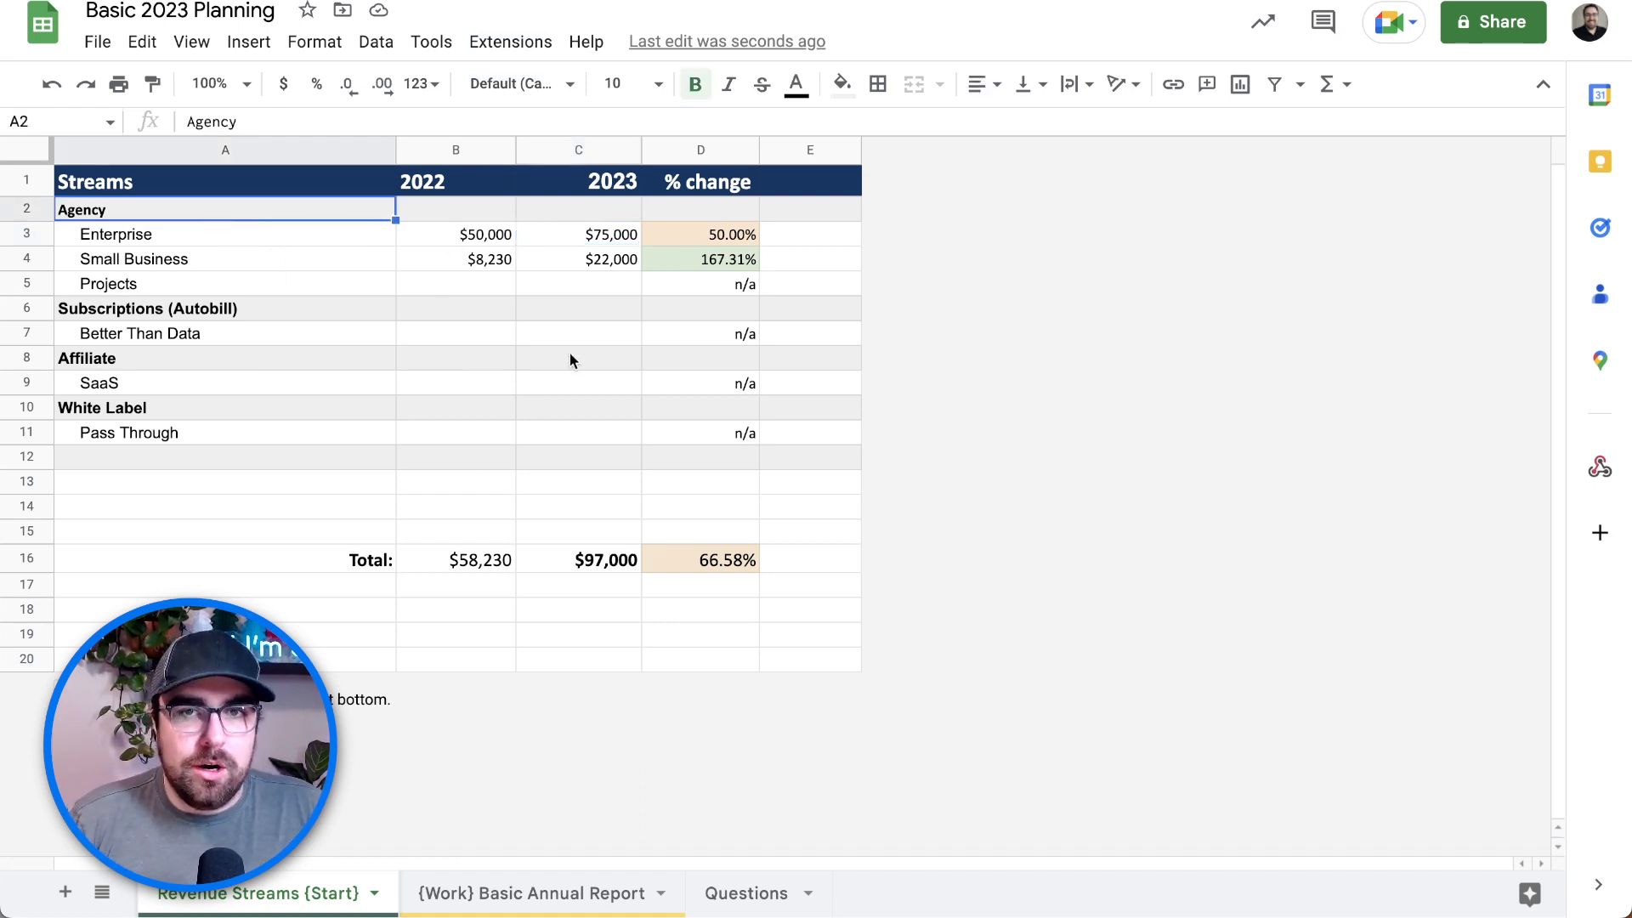
pyautogui.click(251, 86)
pyautogui.click(223, 313)
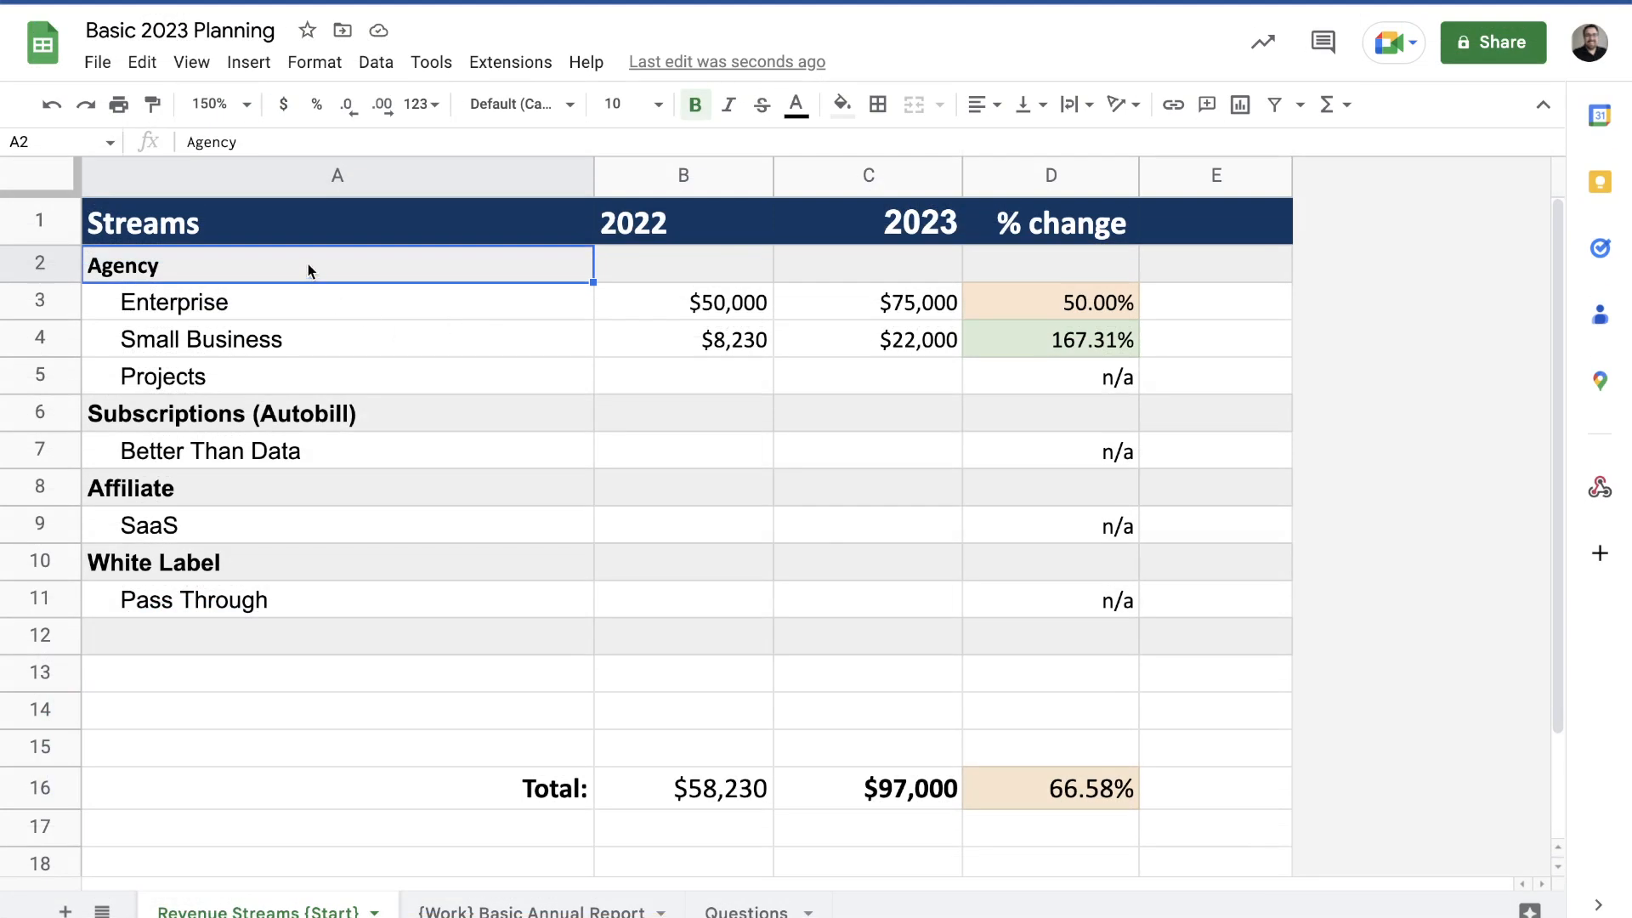
# Step: Look over the Streams list in column A and the 2022 revenue column beside it
pyautogui.moveTo(303, 239); pyautogui.dragTo(372, 574)
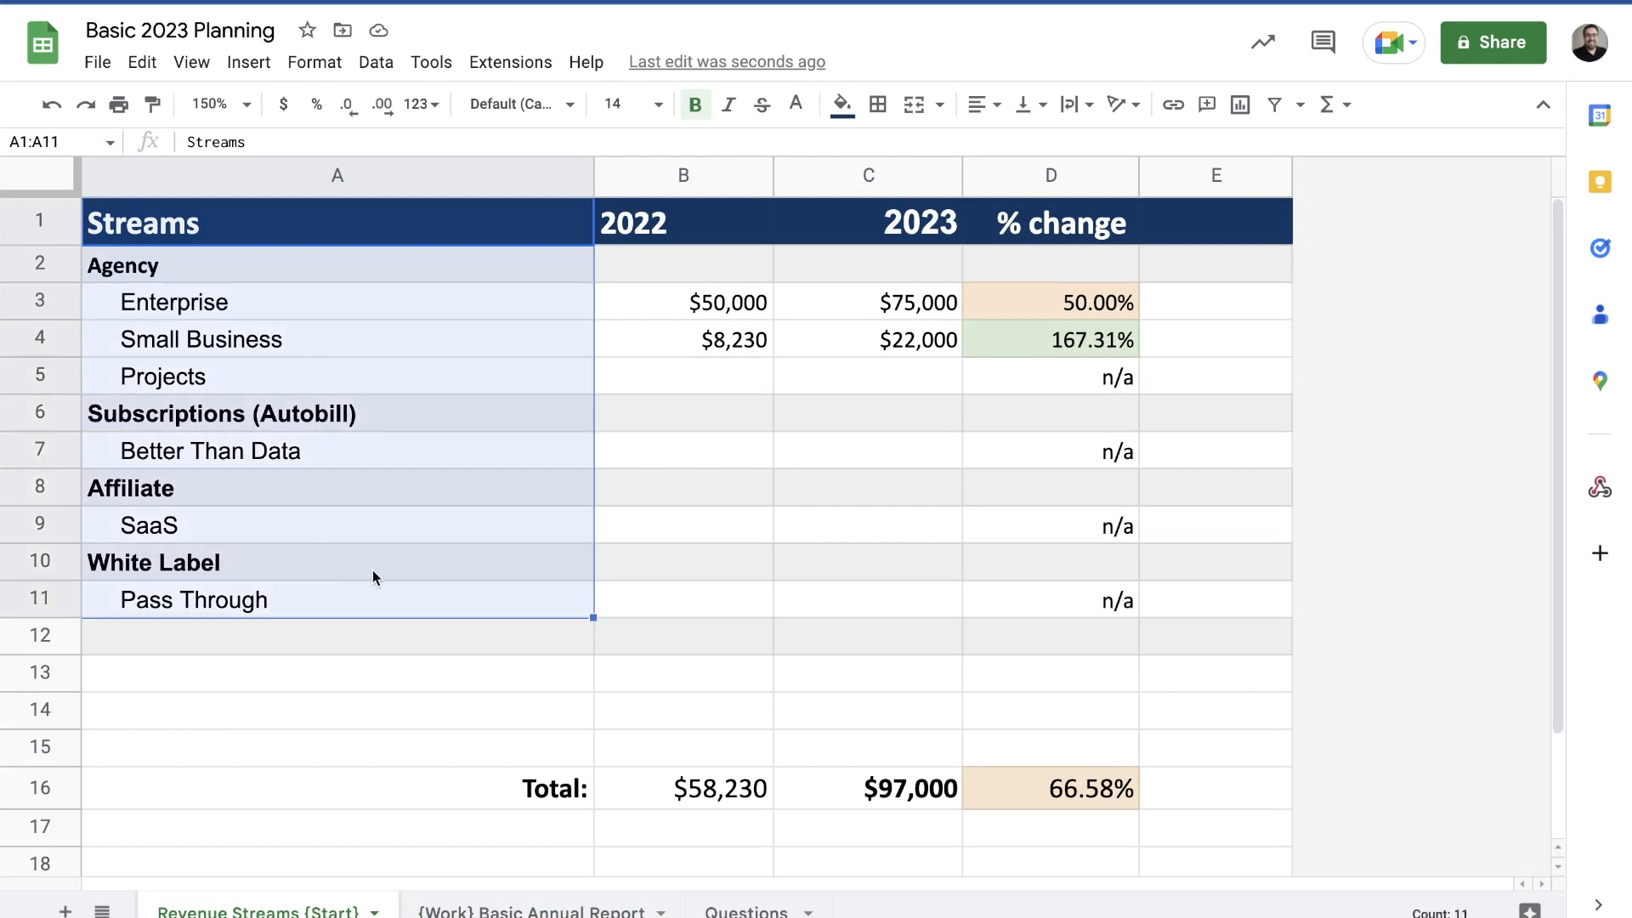
pyautogui.click(649, 476)
pyautogui.moveTo(655, 299); pyautogui.dragTo(670, 489)
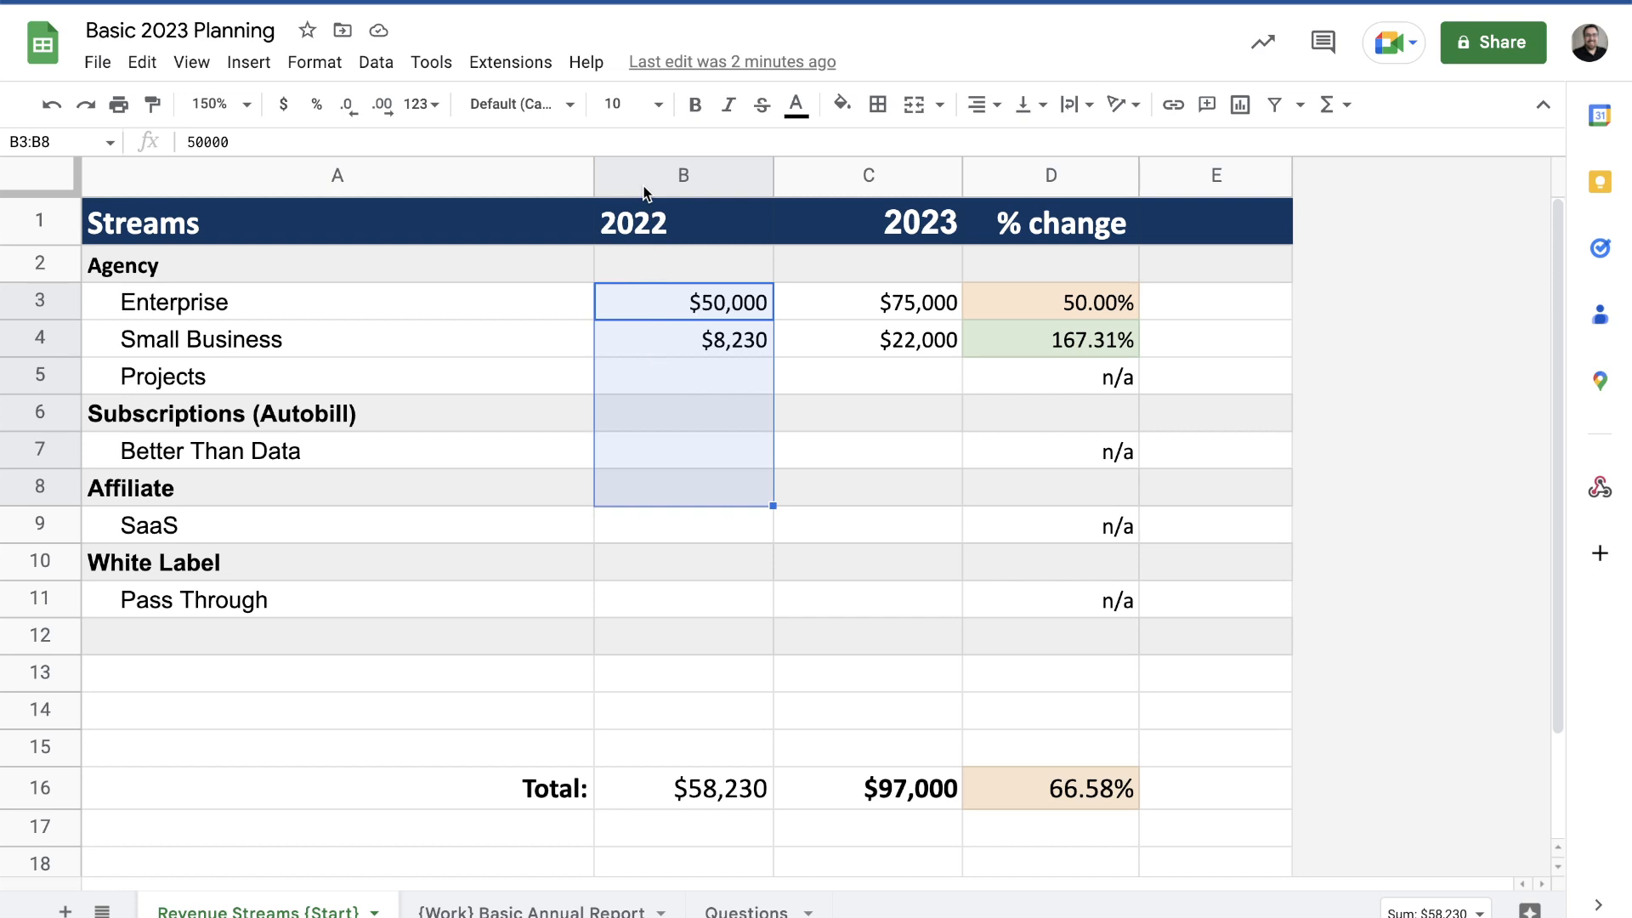
pyautogui.click(696, 409)
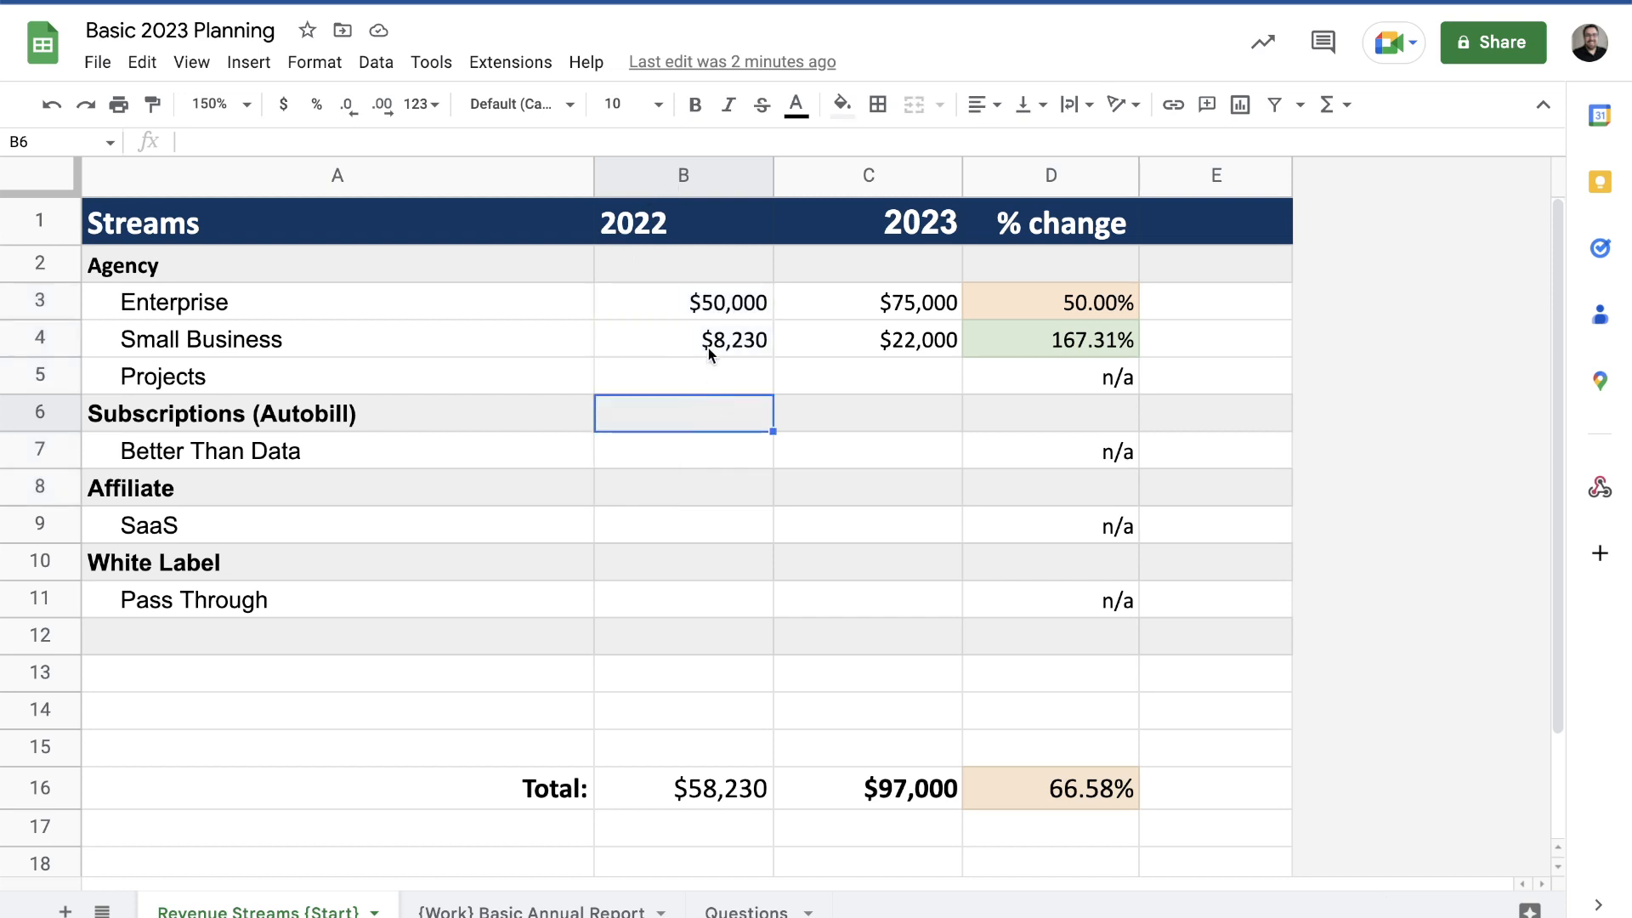
pyautogui.click(724, 302)
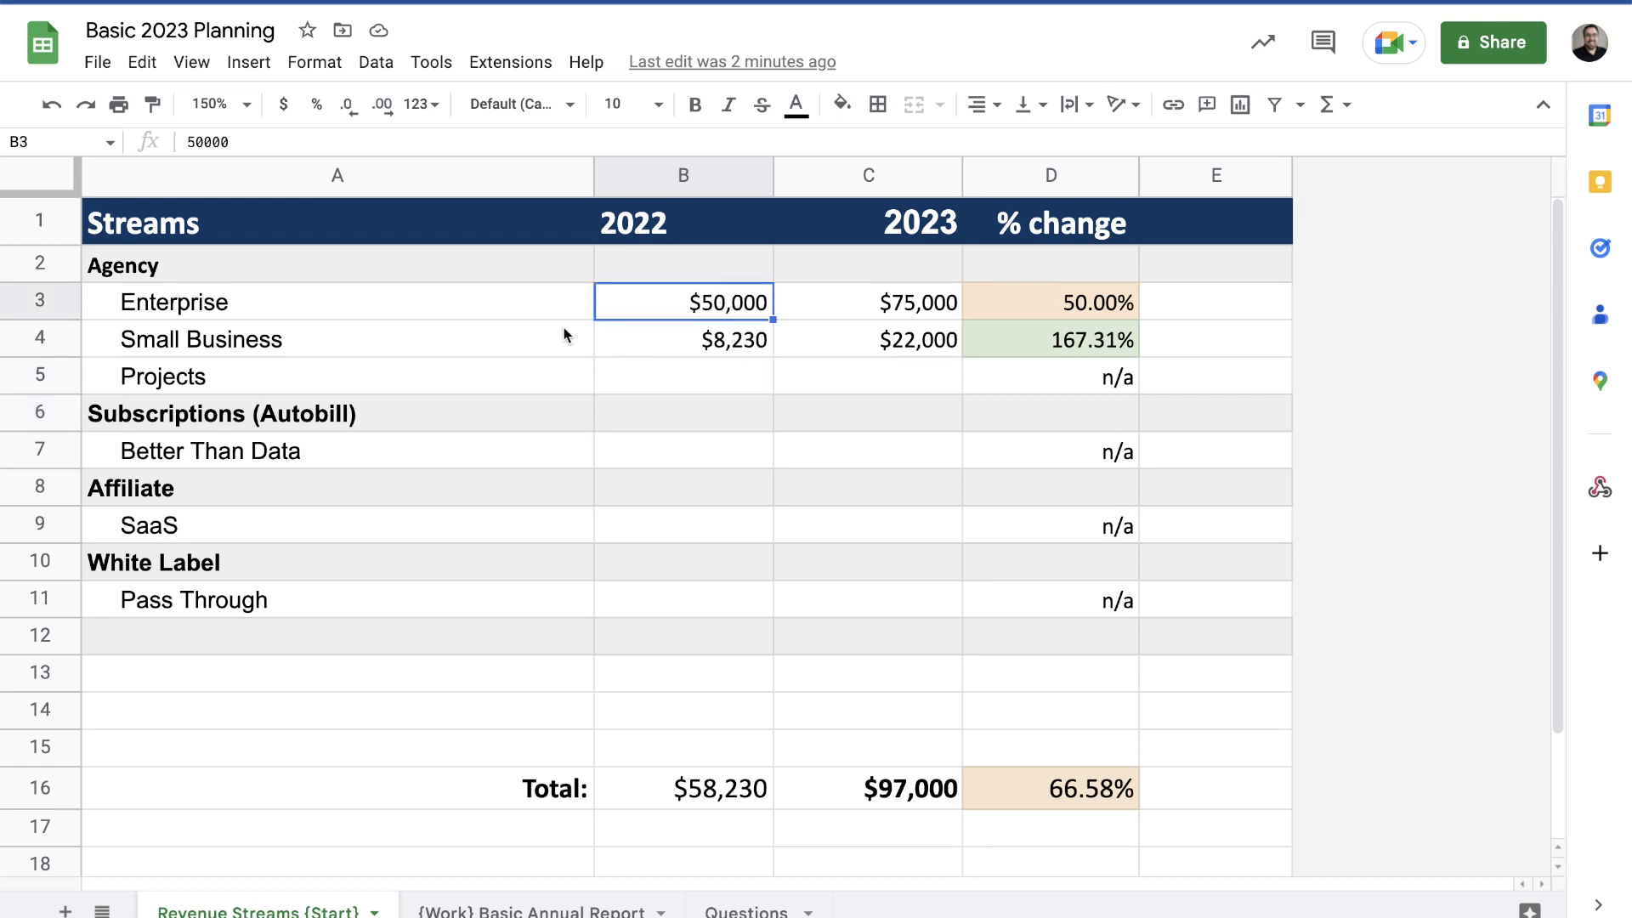
# Step: Review the Agency, Subscriptions, Affiliate and White Label streams with their sub-items, and the Enterprise amounts for 2022 and 2023
pyautogui.moveTo(330, 298); pyautogui.dragTo(340, 380)
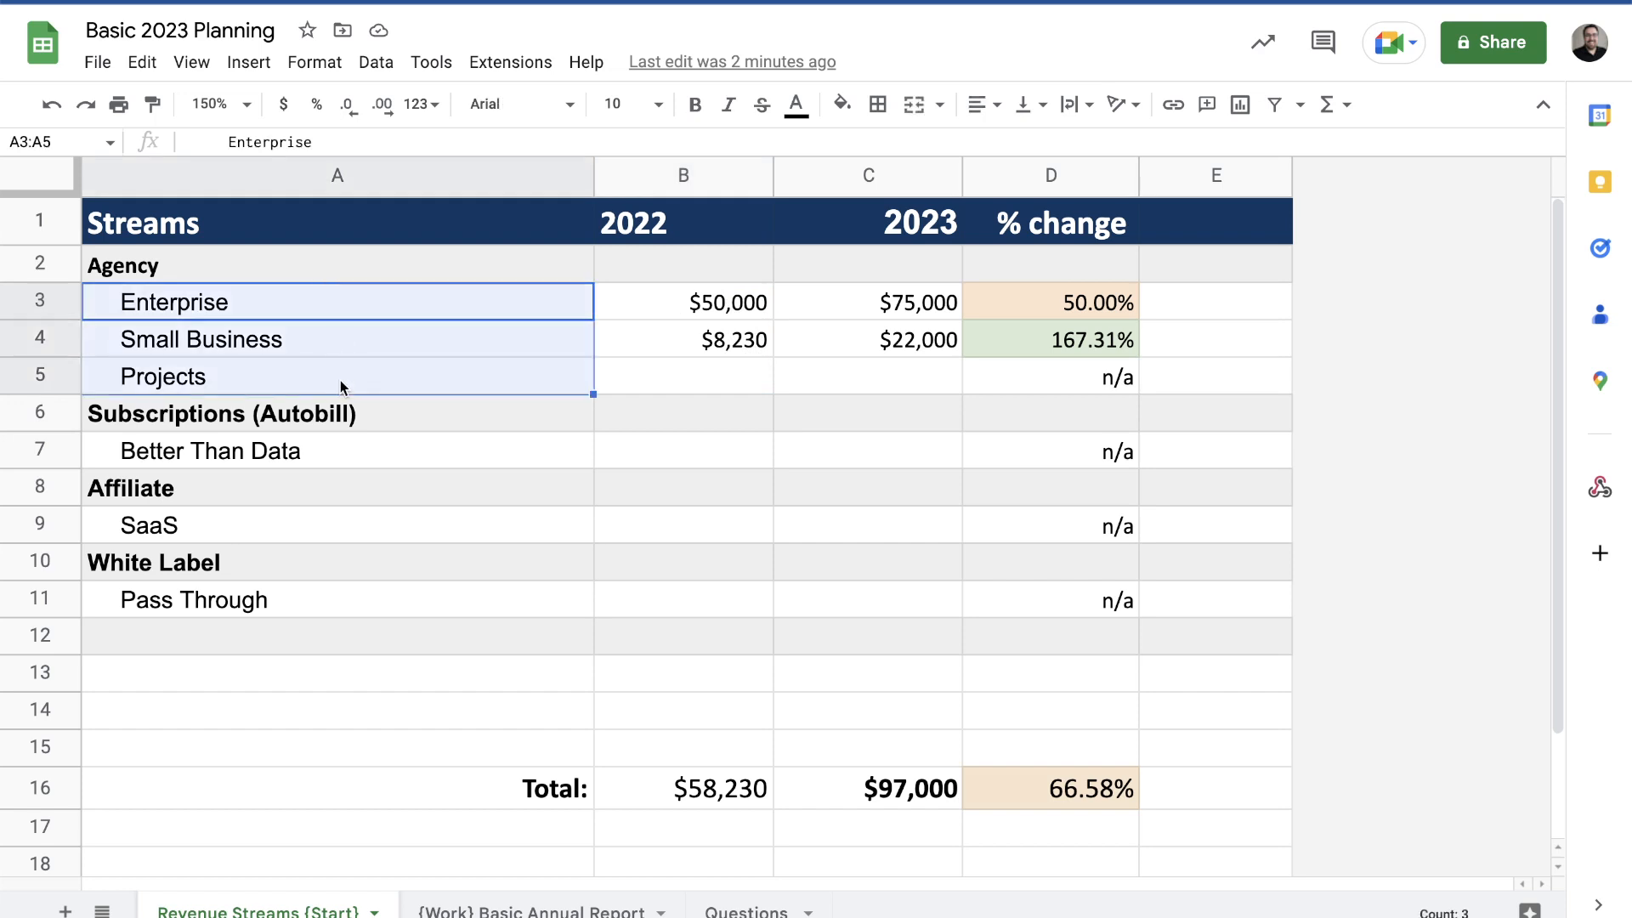
pyautogui.click(264, 276)
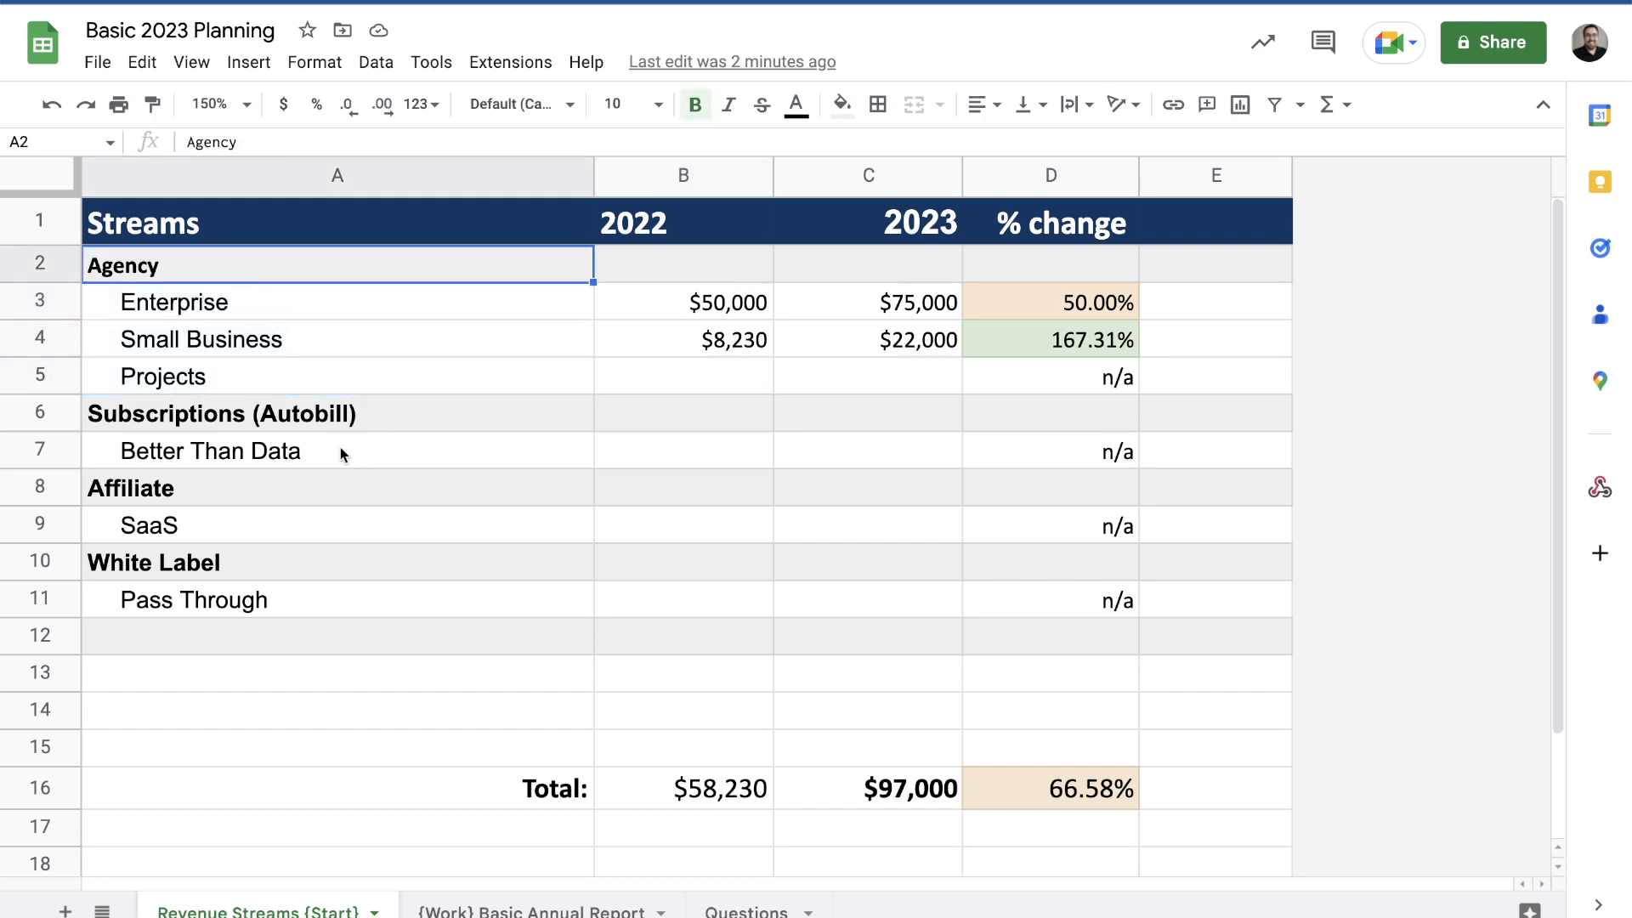
pyautogui.click(254, 314)
pyautogui.click(269, 351)
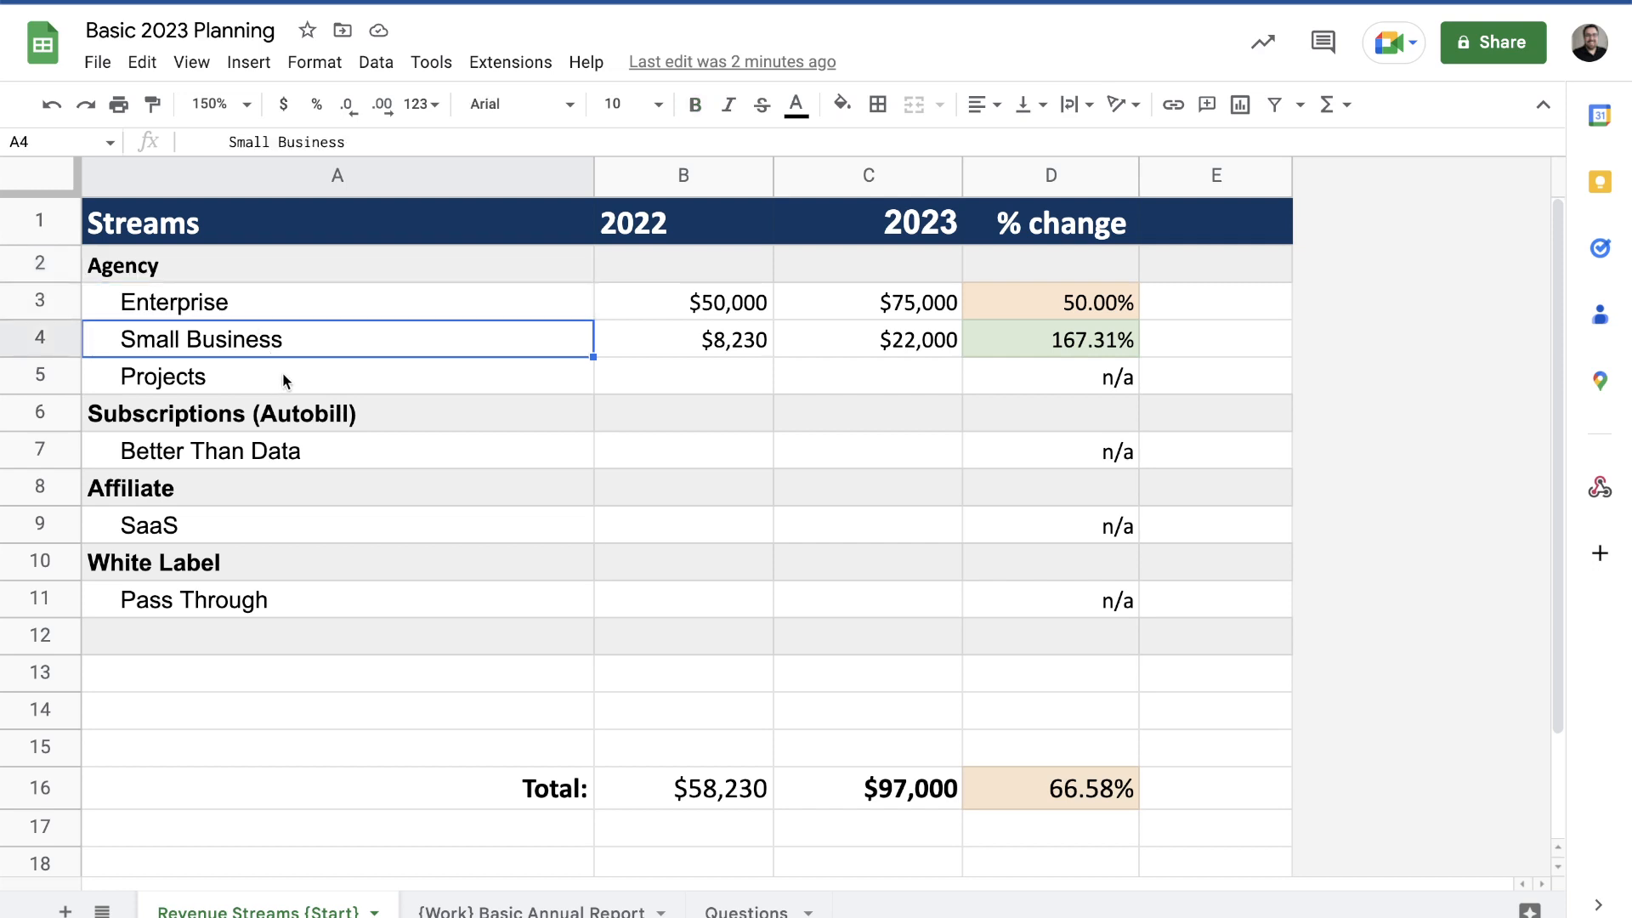
pyautogui.click(286, 375)
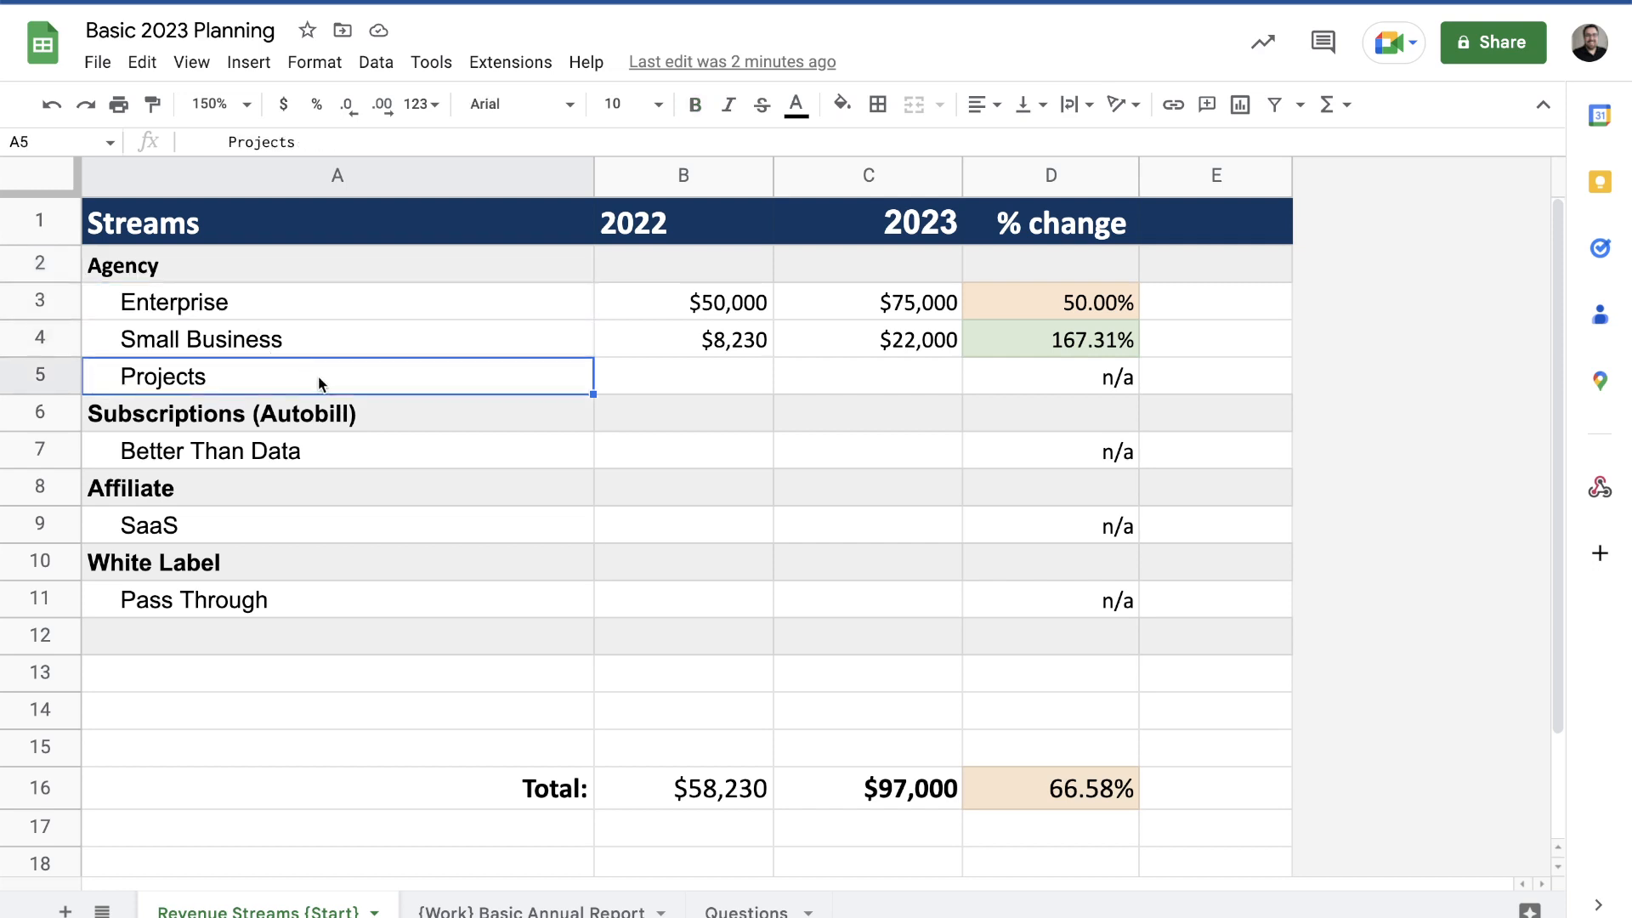
pyautogui.click(409, 417)
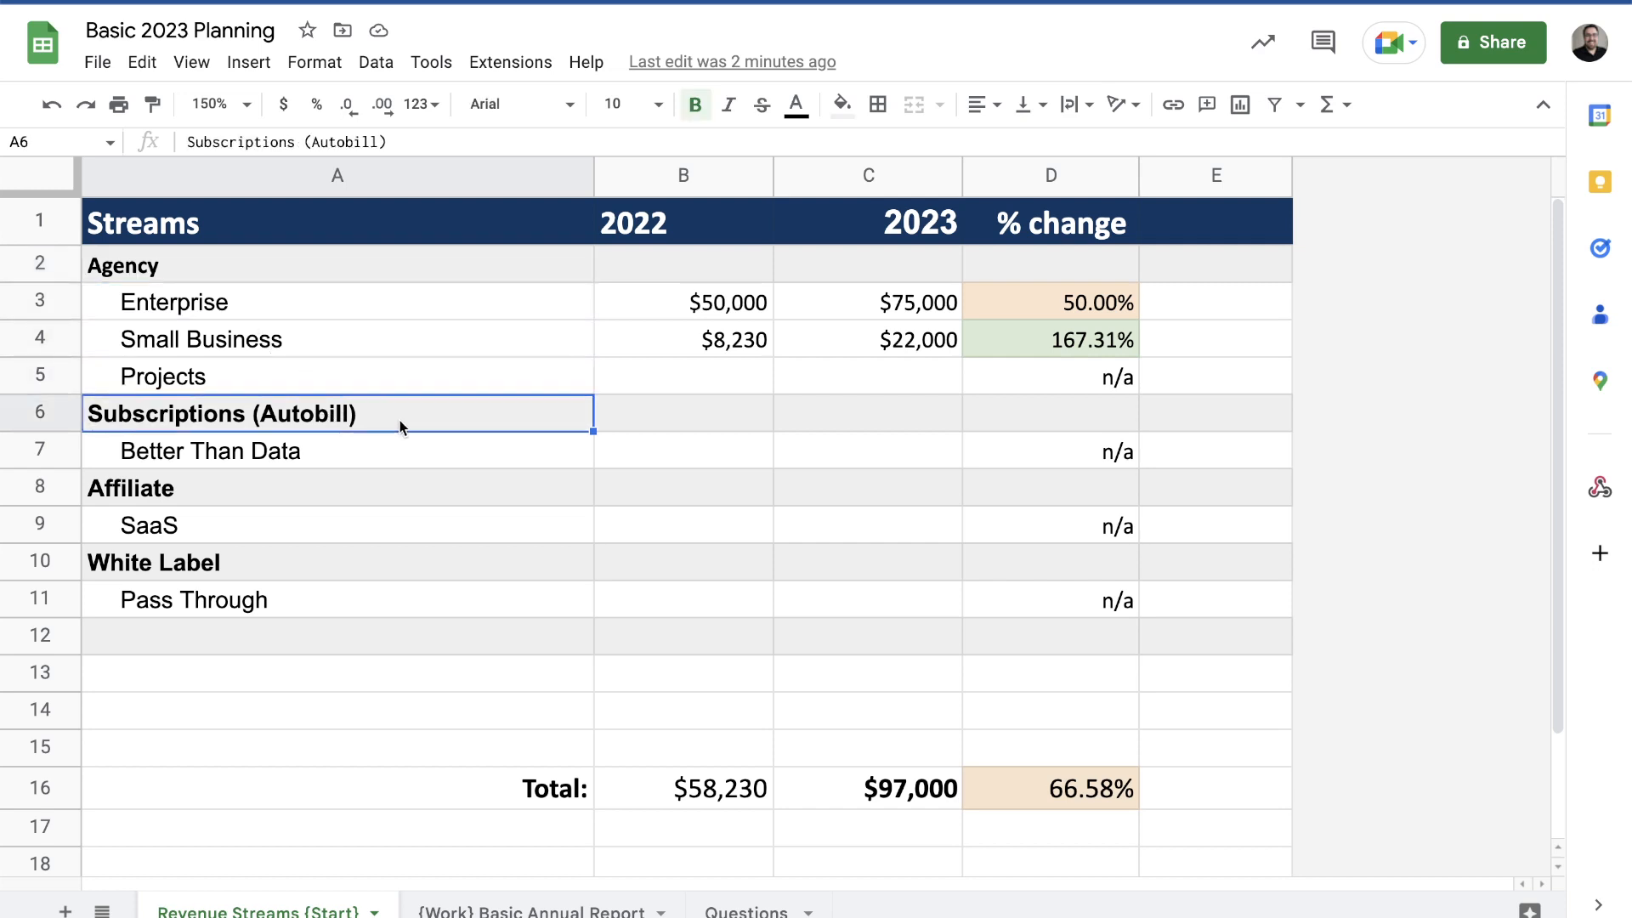
pyautogui.click(568, 449)
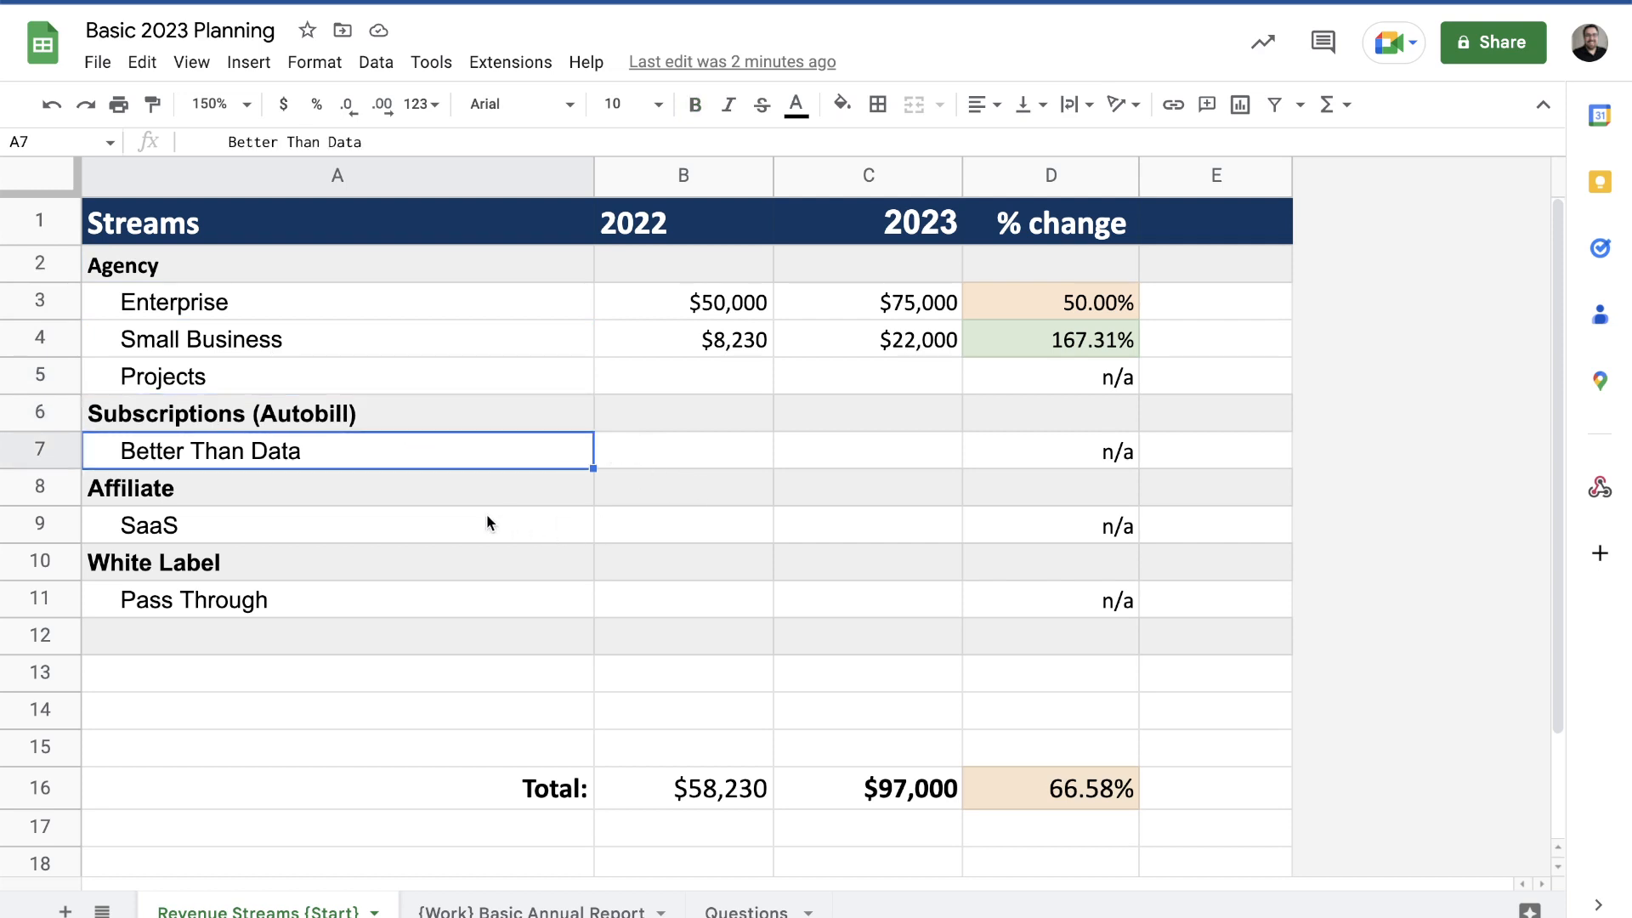
pyautogui.click(366, 505)
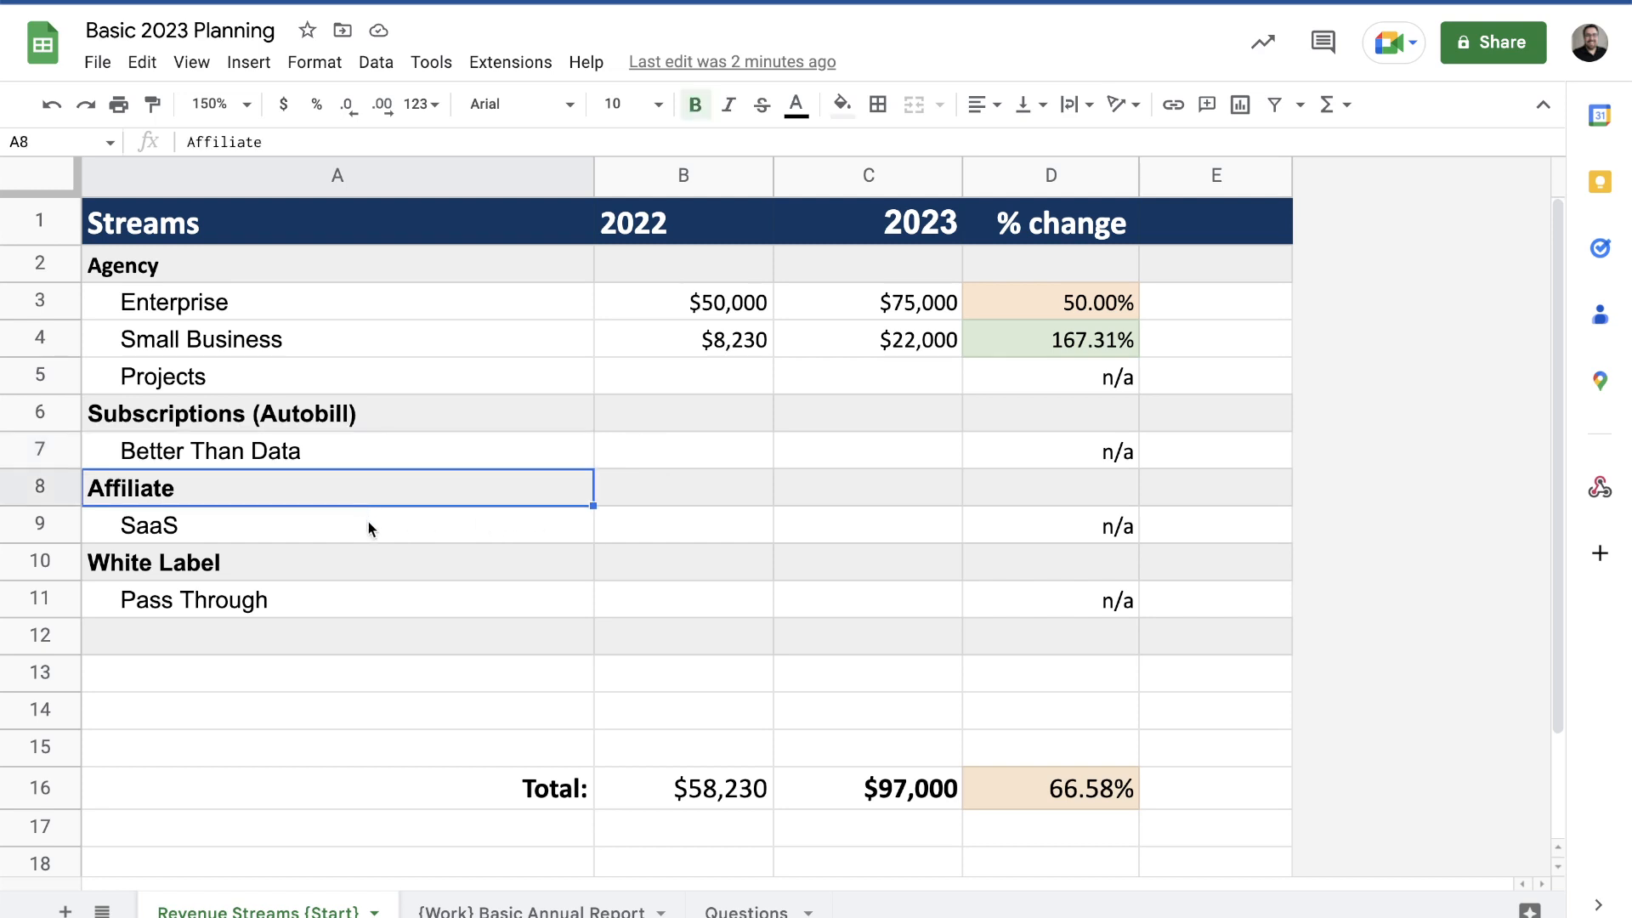
pyautogui.click(367, 529)
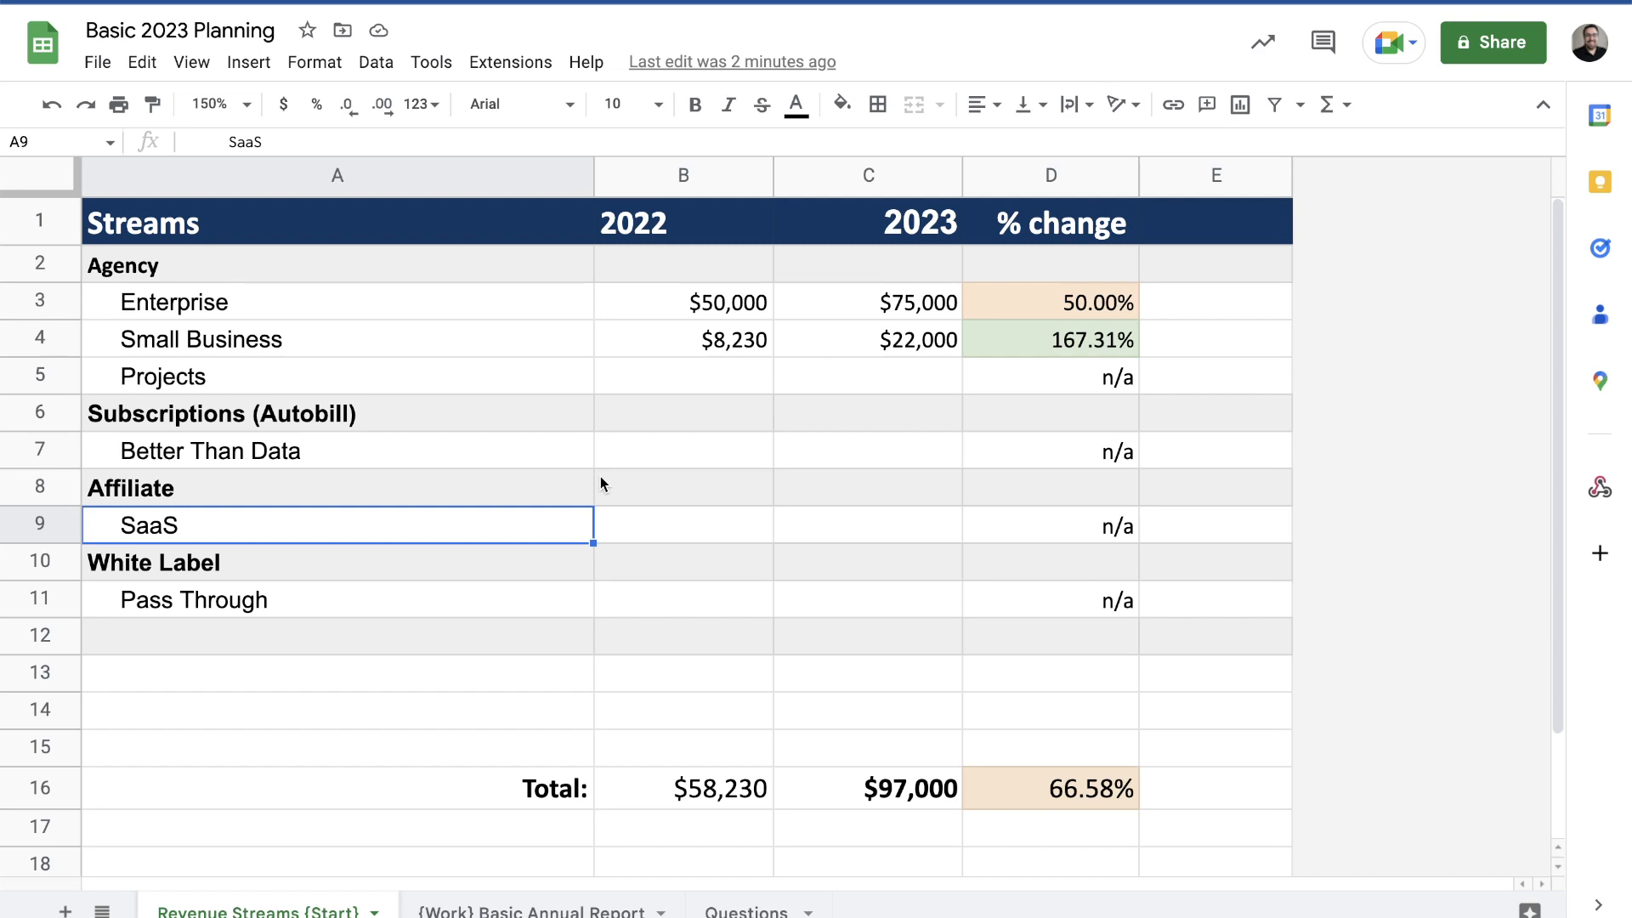
pyautogui.click(450, 593)
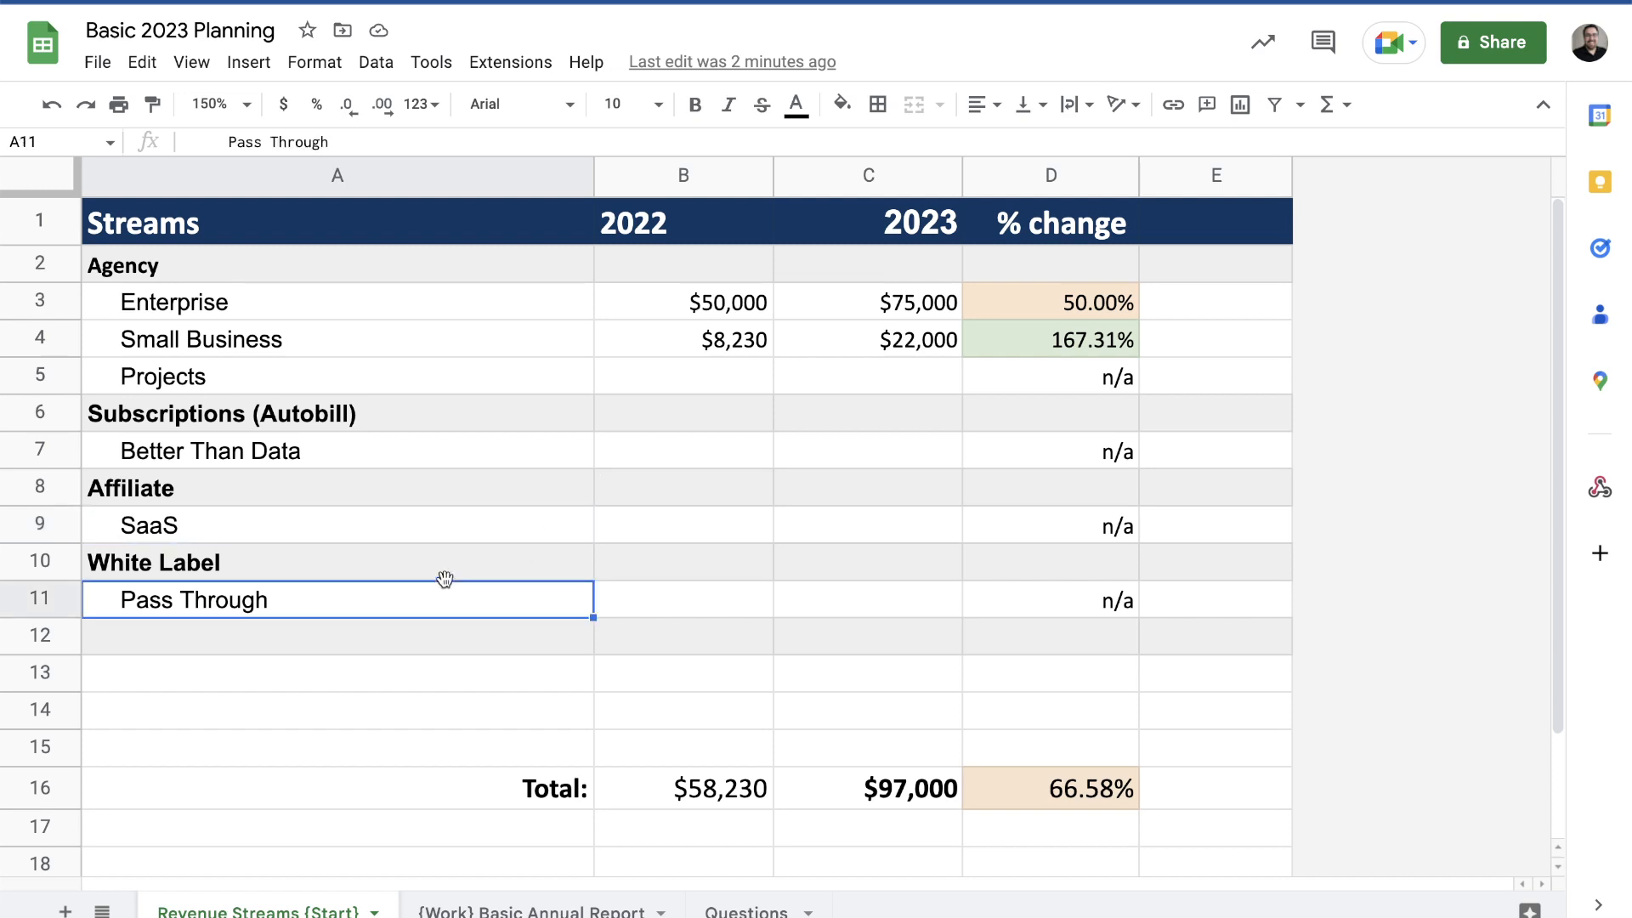
pyautogui.click(691, 585)
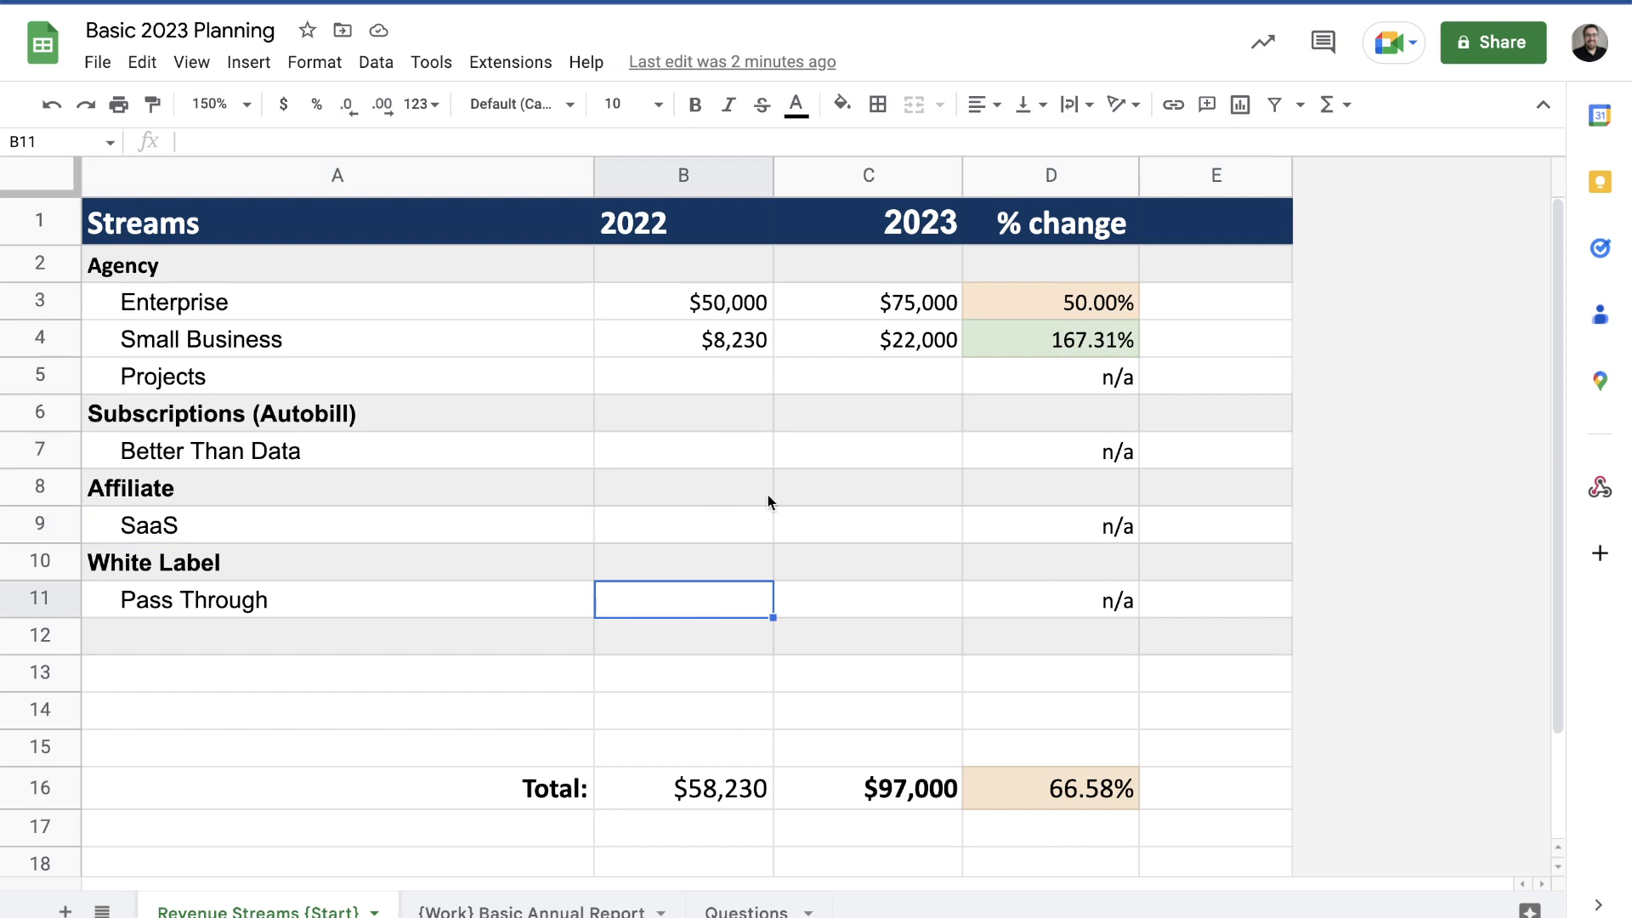
pyautogui.click(734, 303)
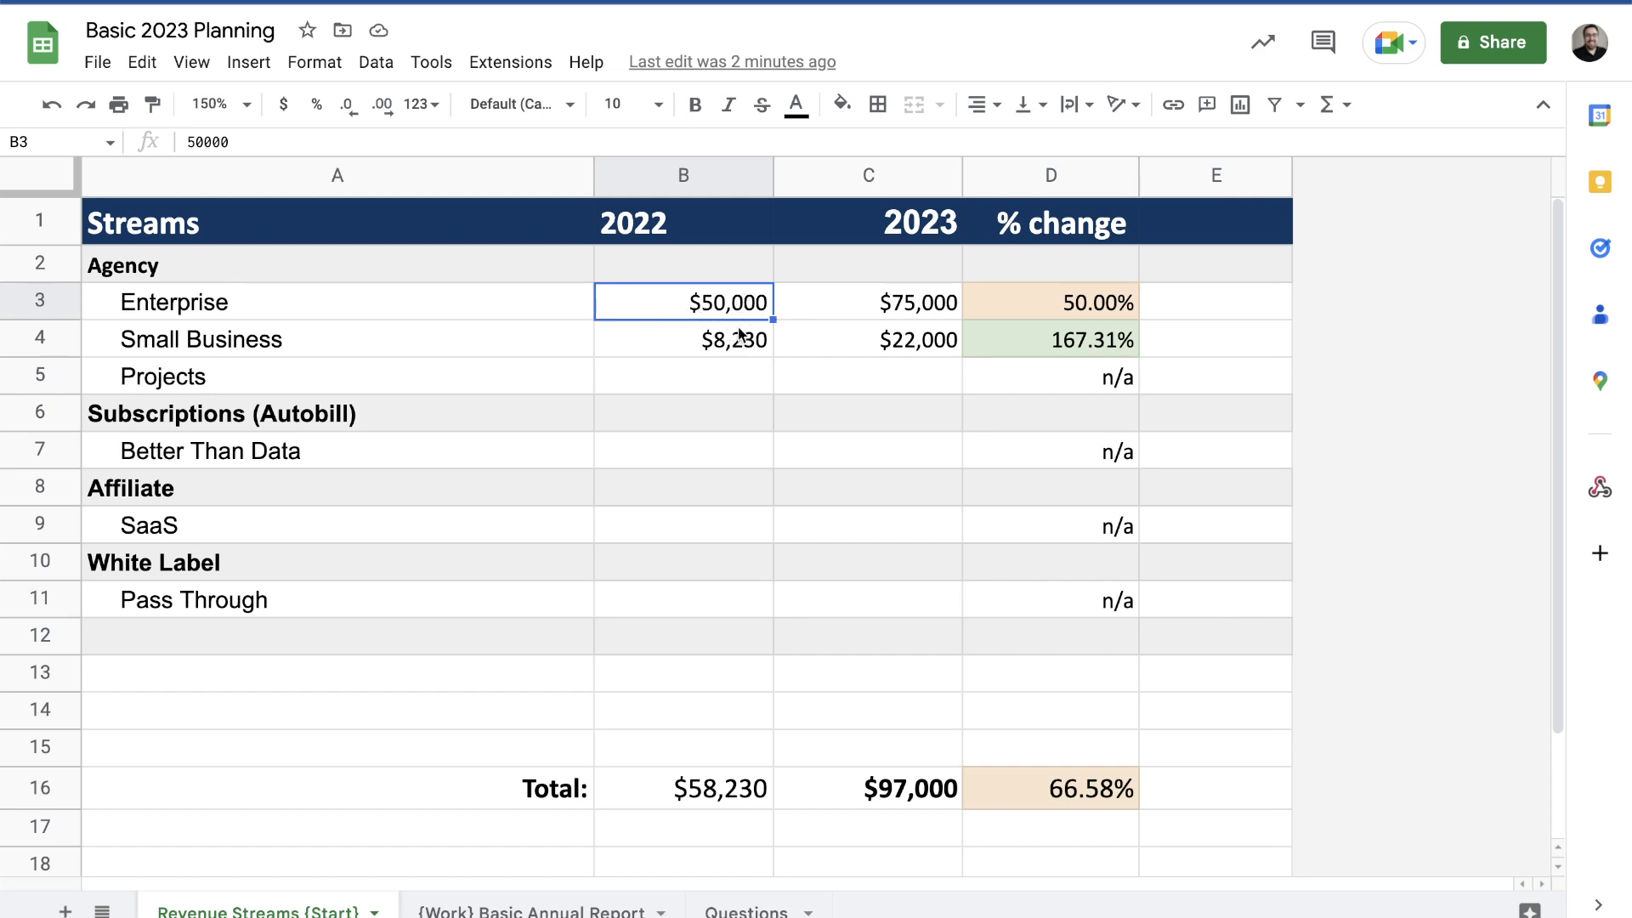
pyautogui.click(863, 306)
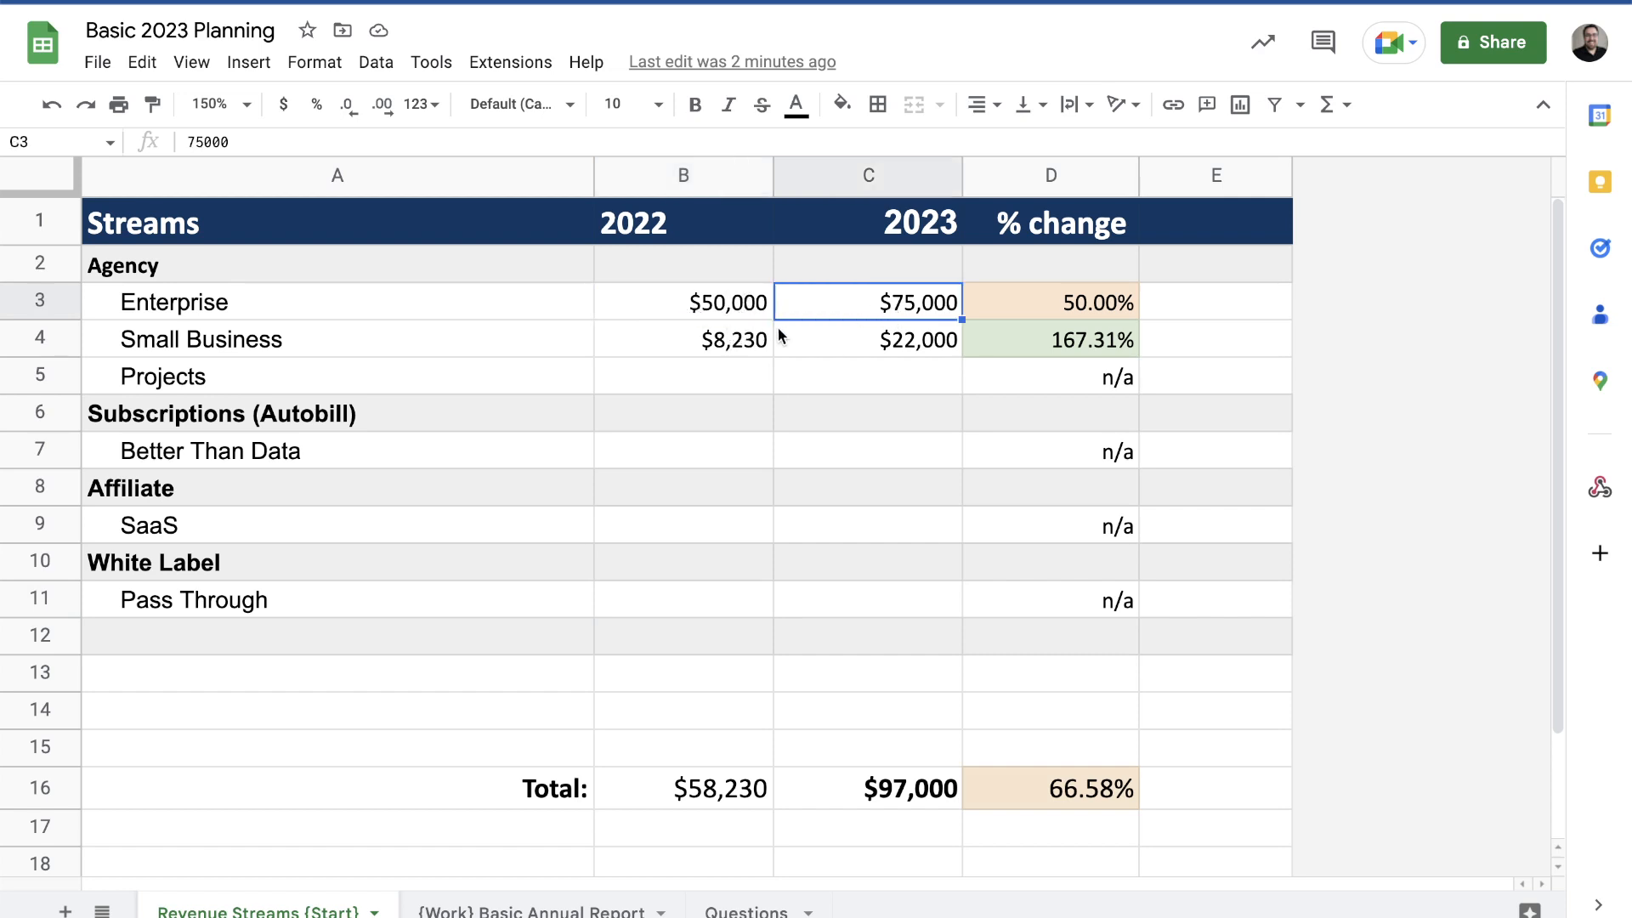
# Step: Enter the Projects revenue as 15,000 for 2022 and 20,000 for 2023
pyautogui.click(709, 376)
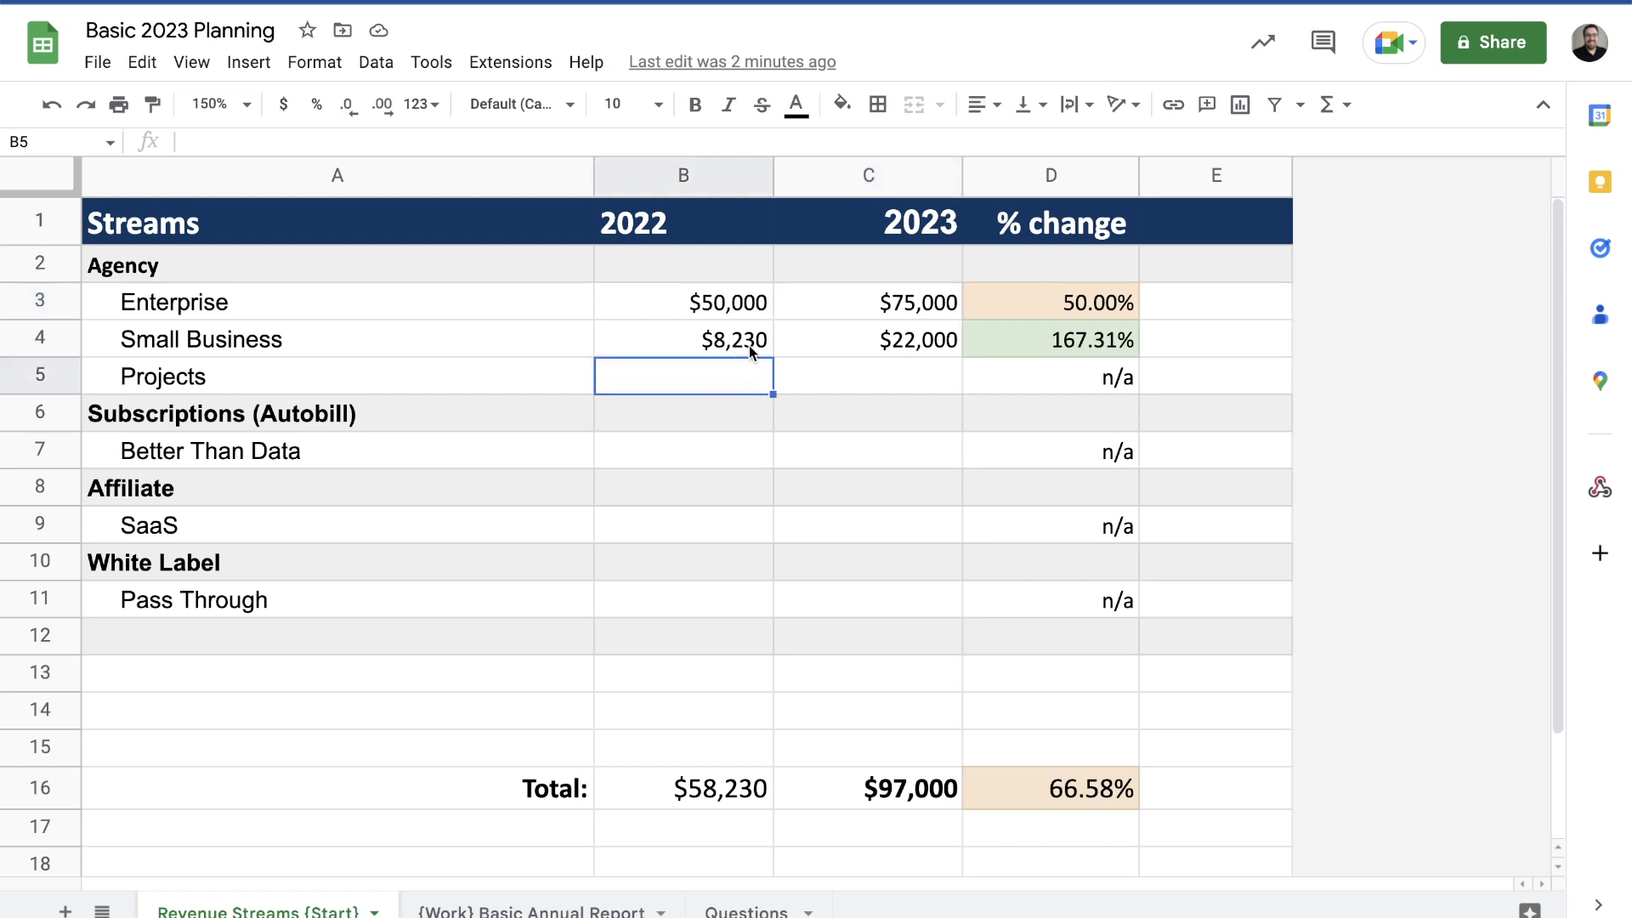
pyautogui.write('15000')
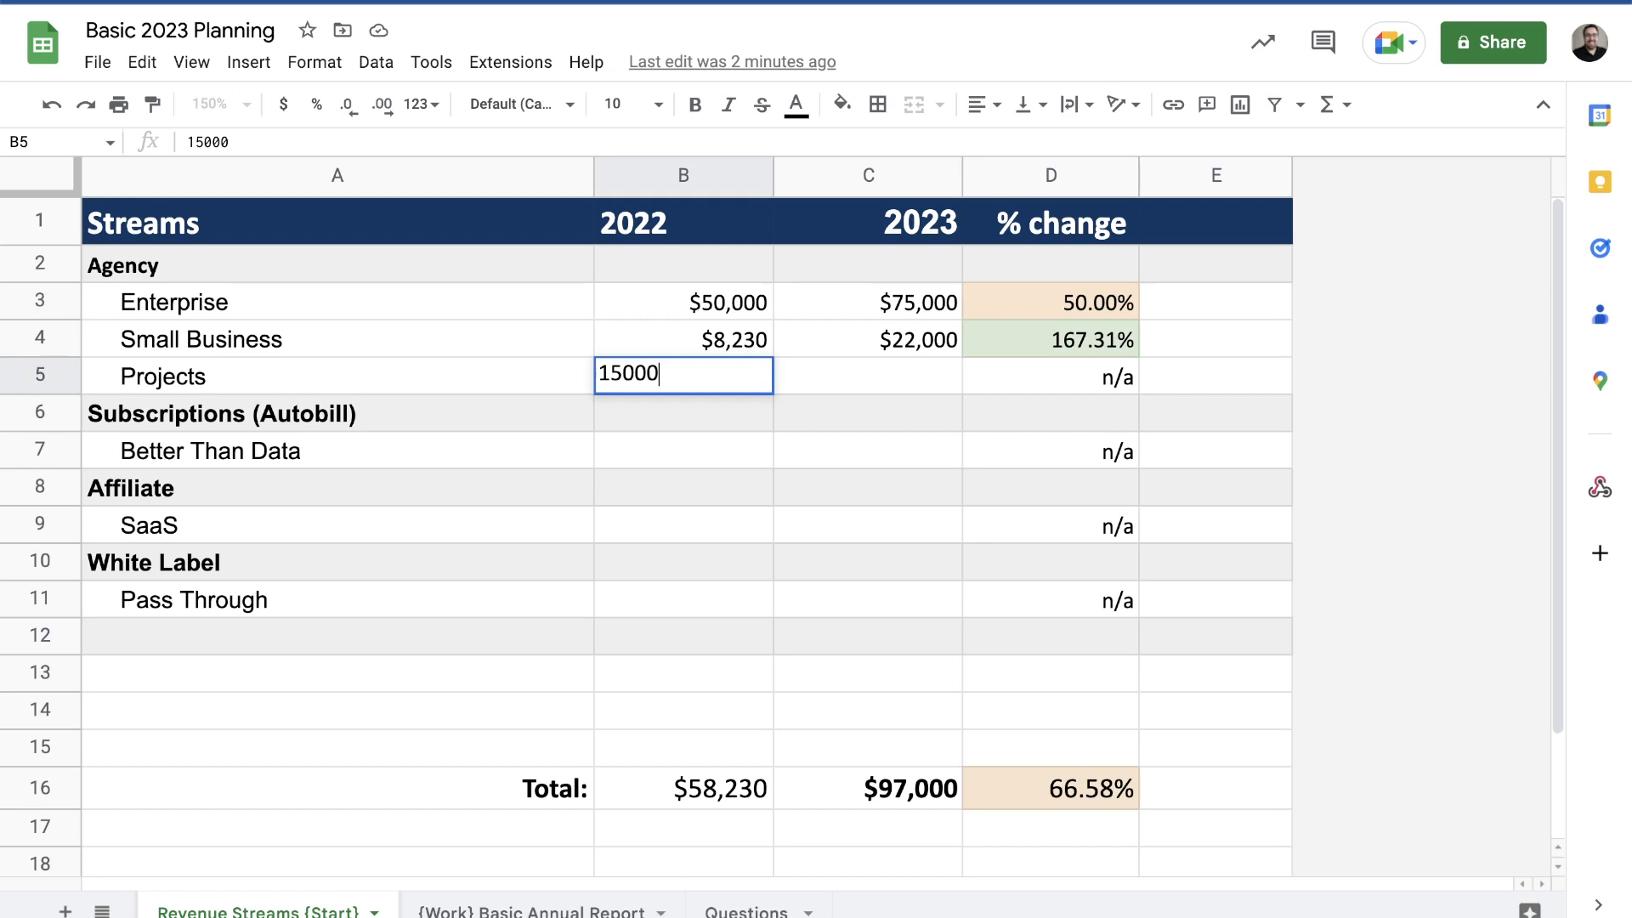
pyautogui.press('Return')
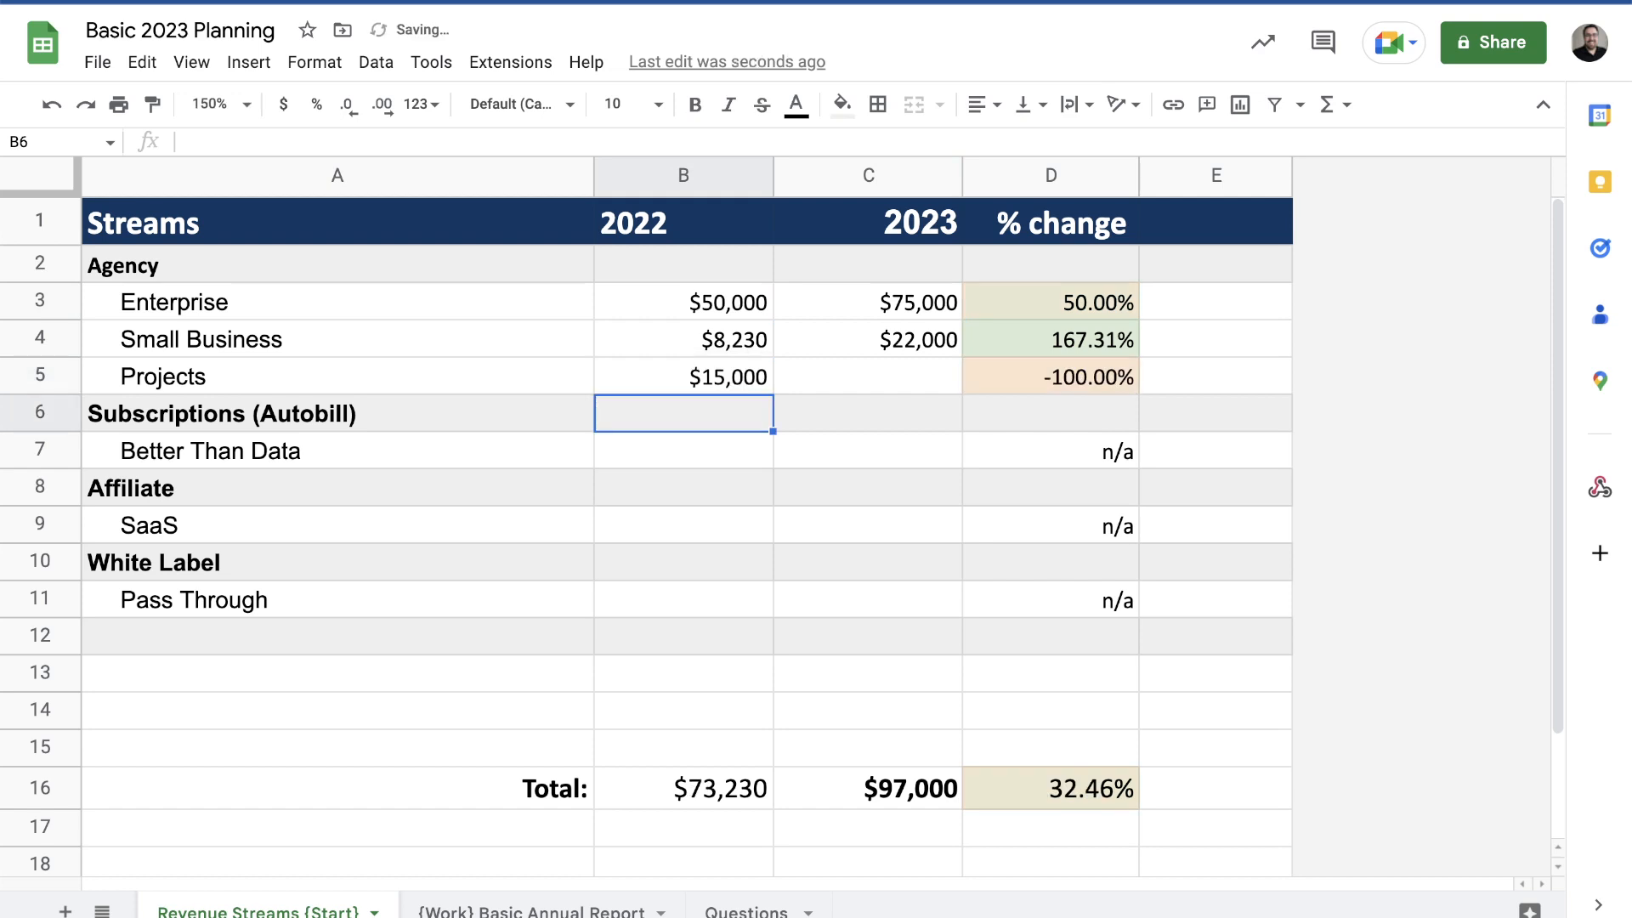
pyautogui.click(869, 375)
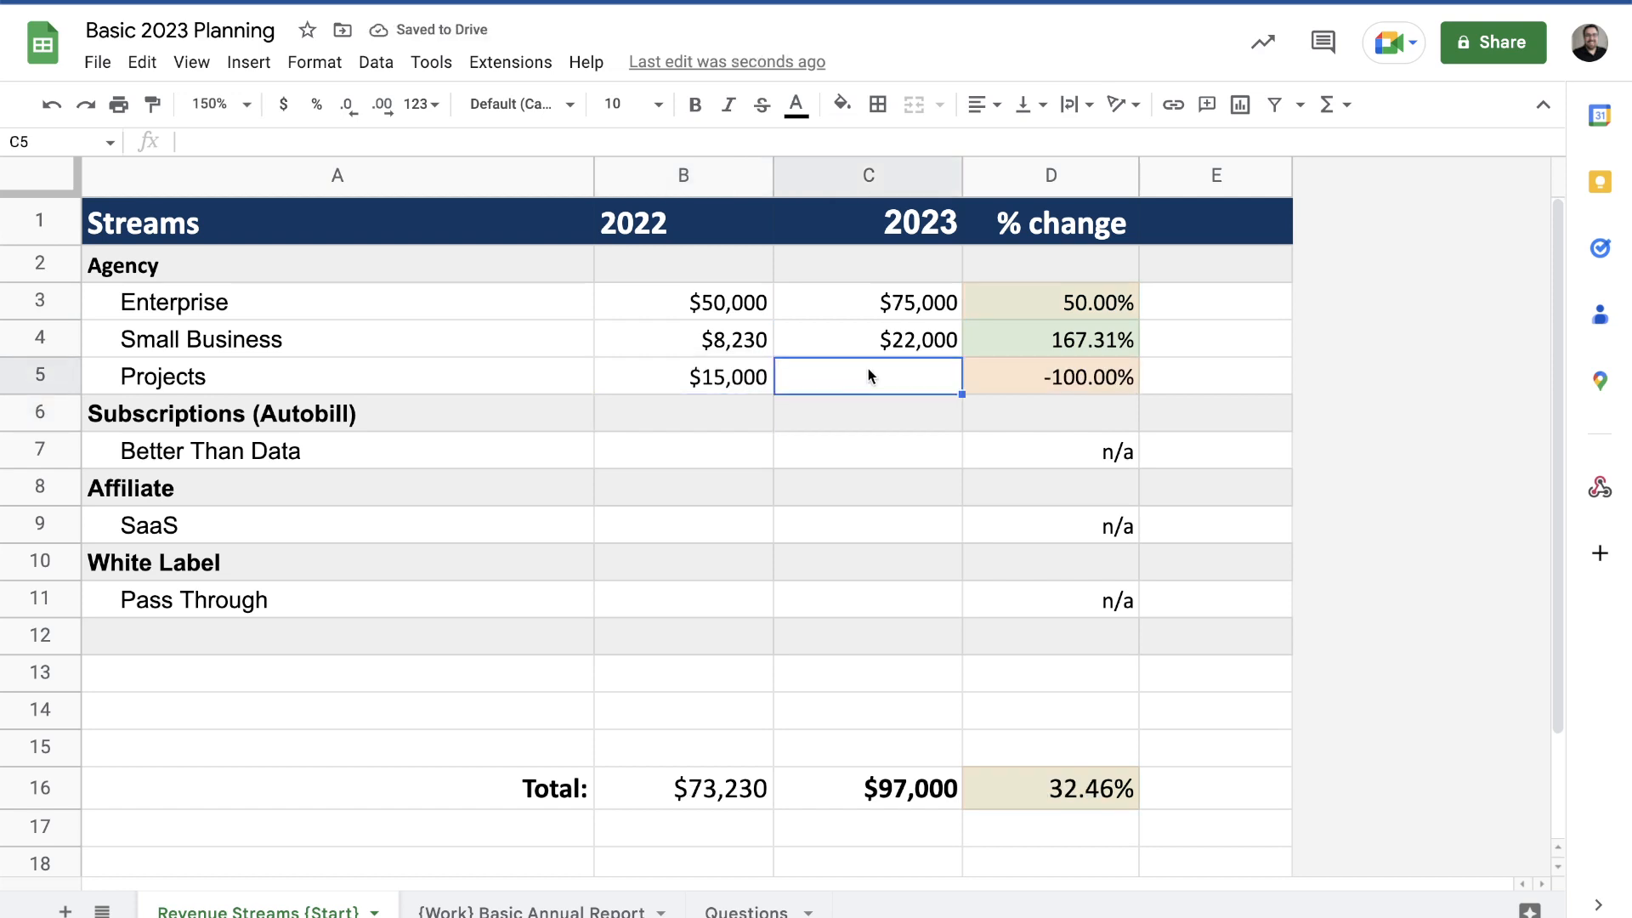
pyautogui.write('2')
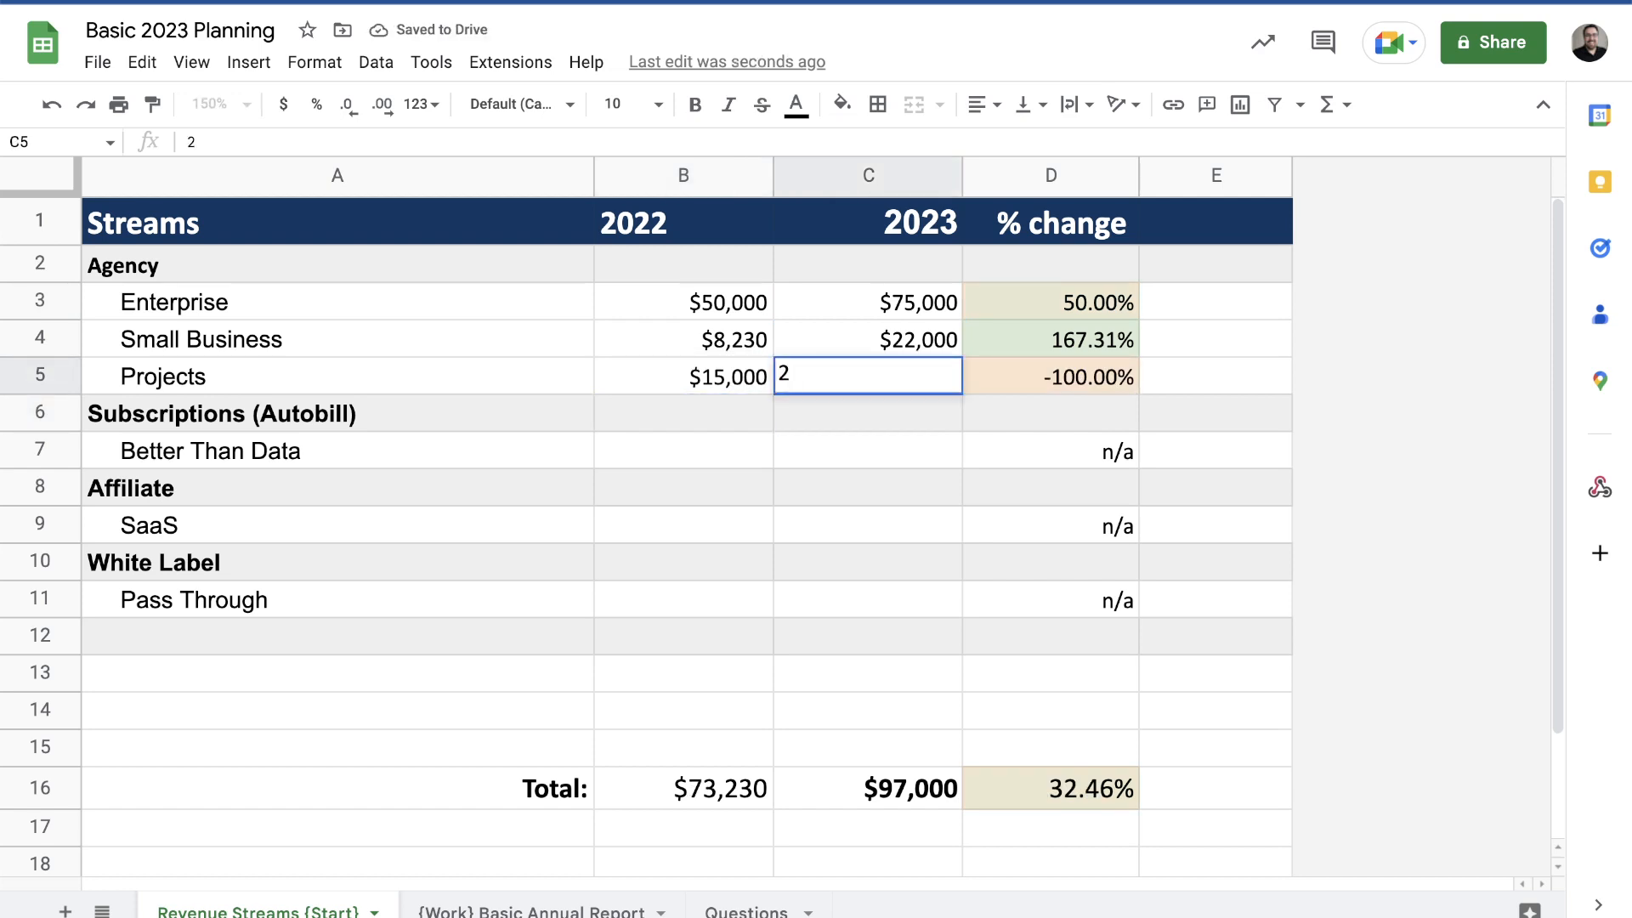
pyautogui.write('0,000')
pyautogui.press('Return')
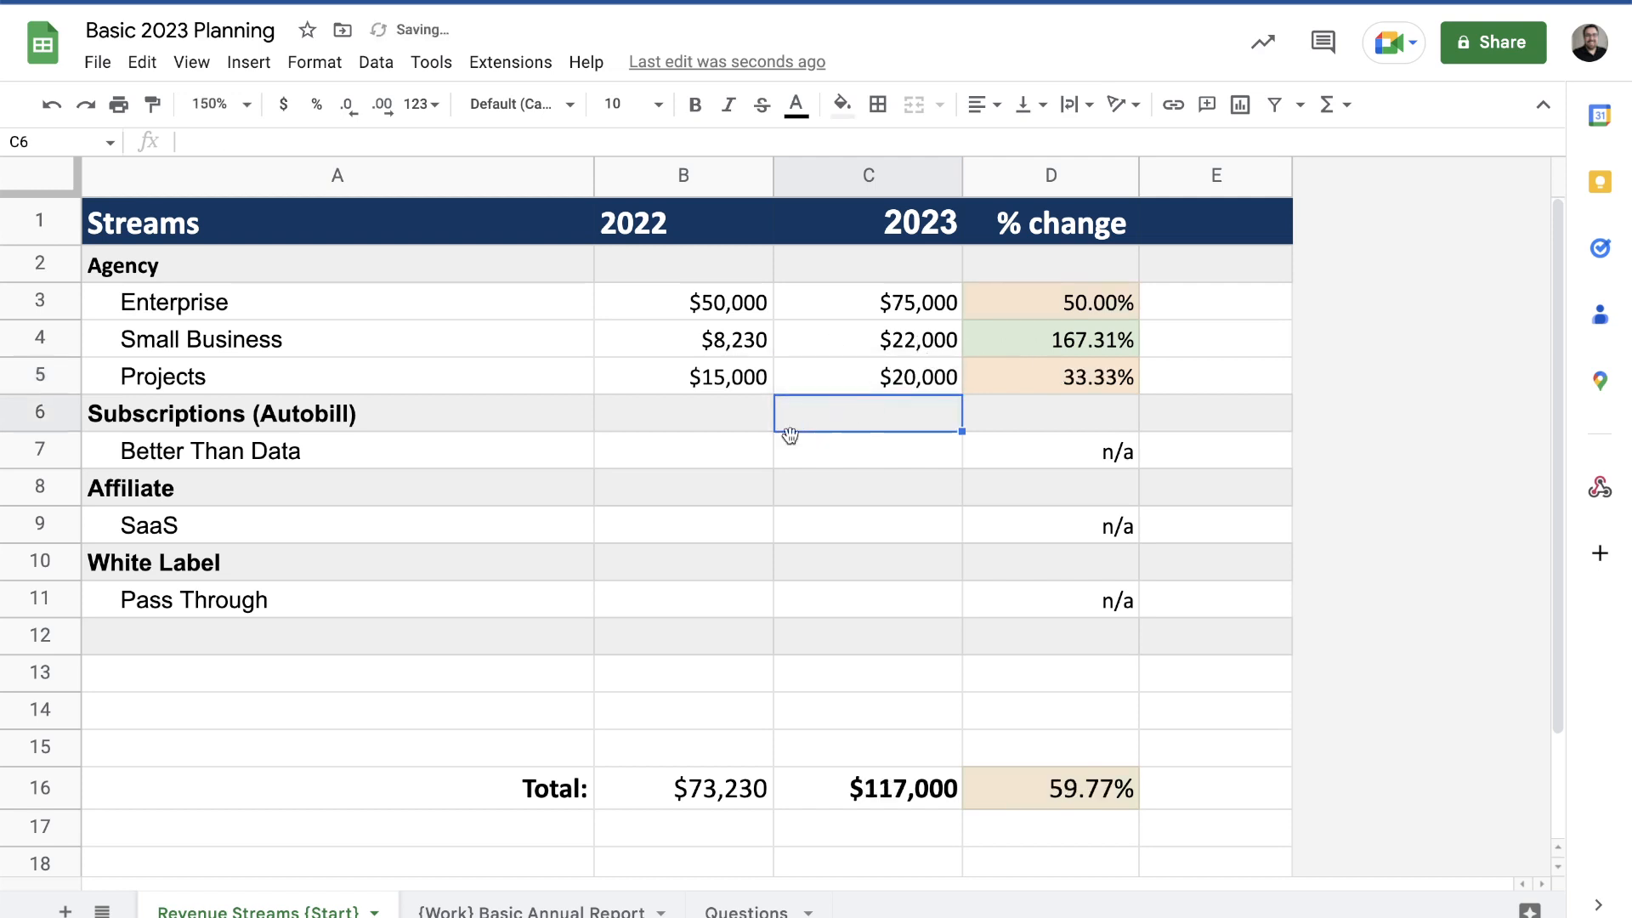
# Step: Enter the Better Than Data subscription revenue as 30,000 for 2022 and 50,000 for 2023
pyautogui.click(716, 449)
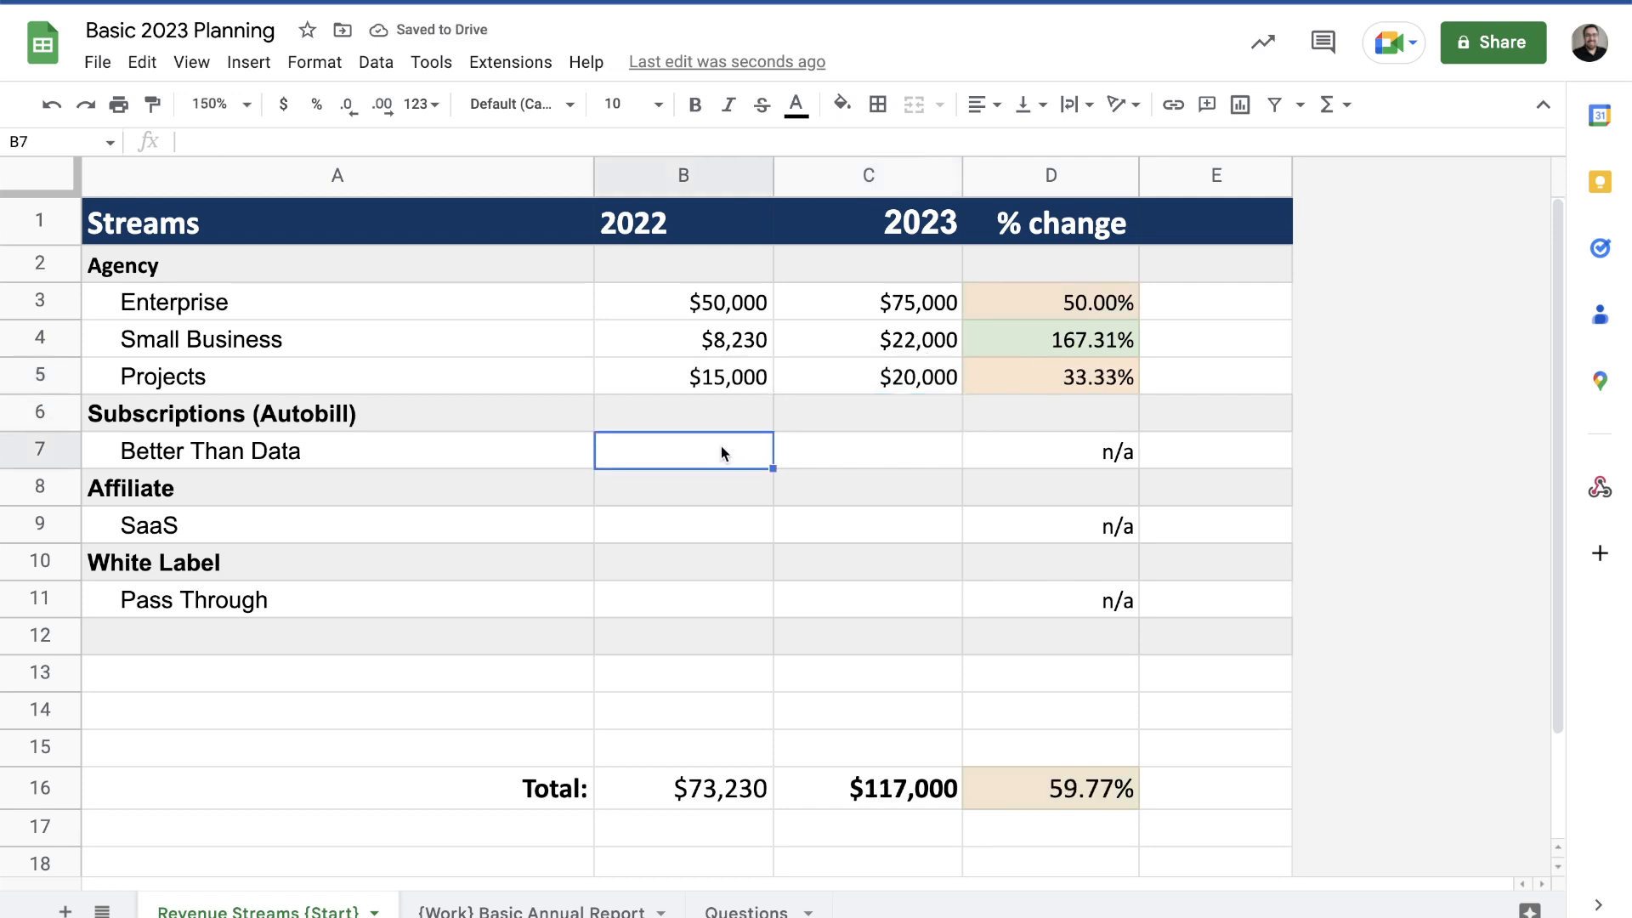
pyautogui.write('30000')
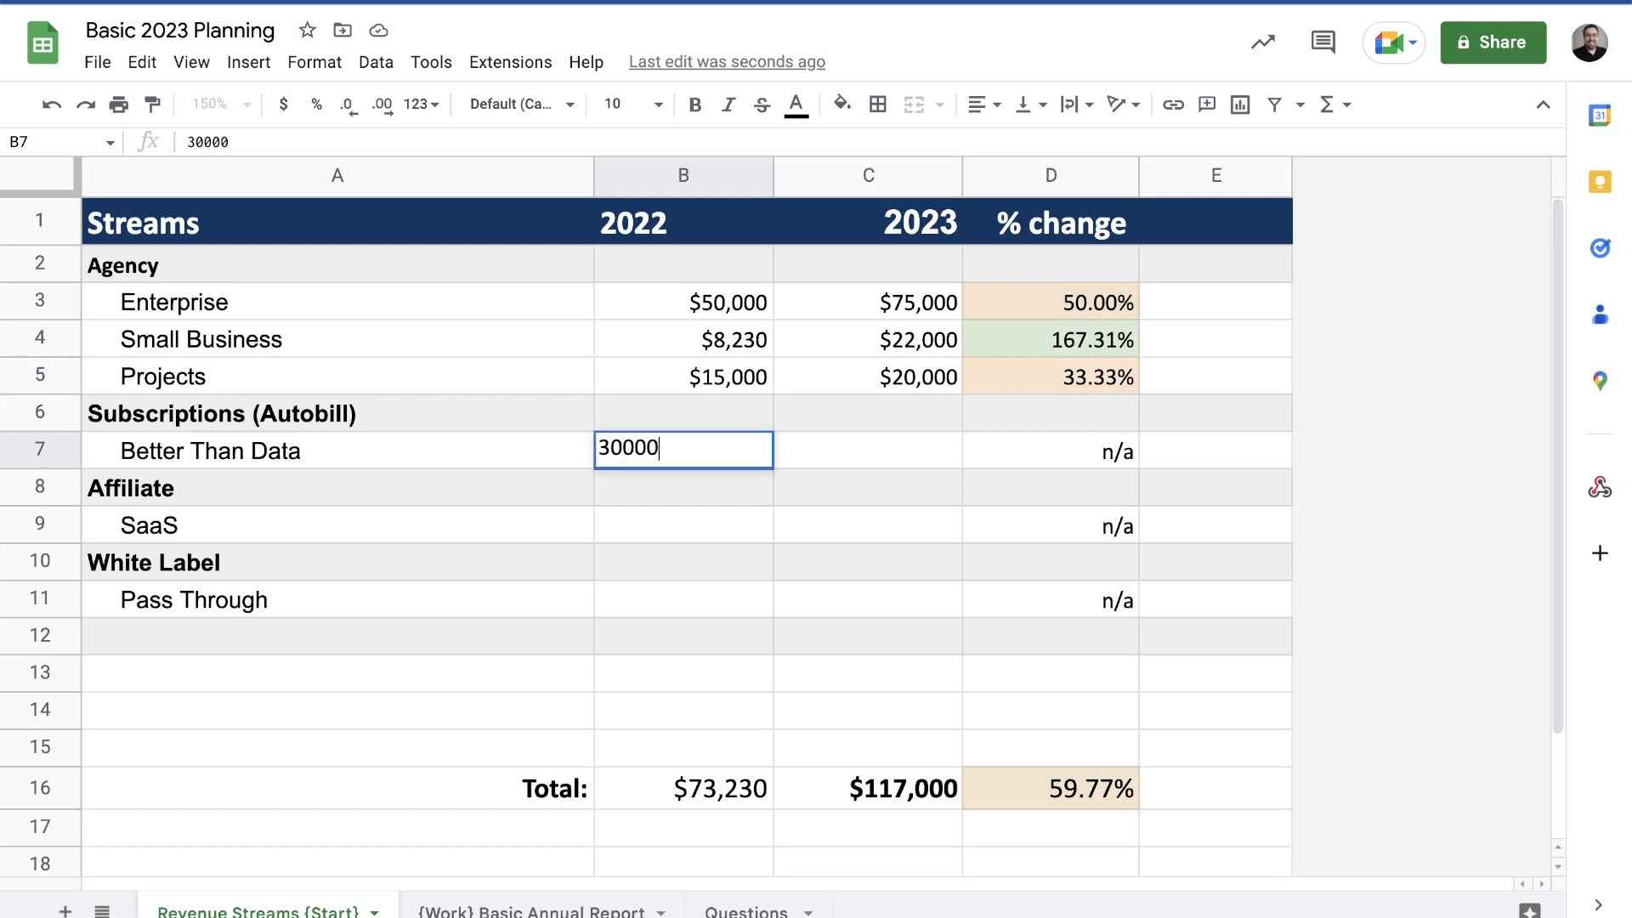
pyautogui.press('Tab')
pyautogui.write('50000')
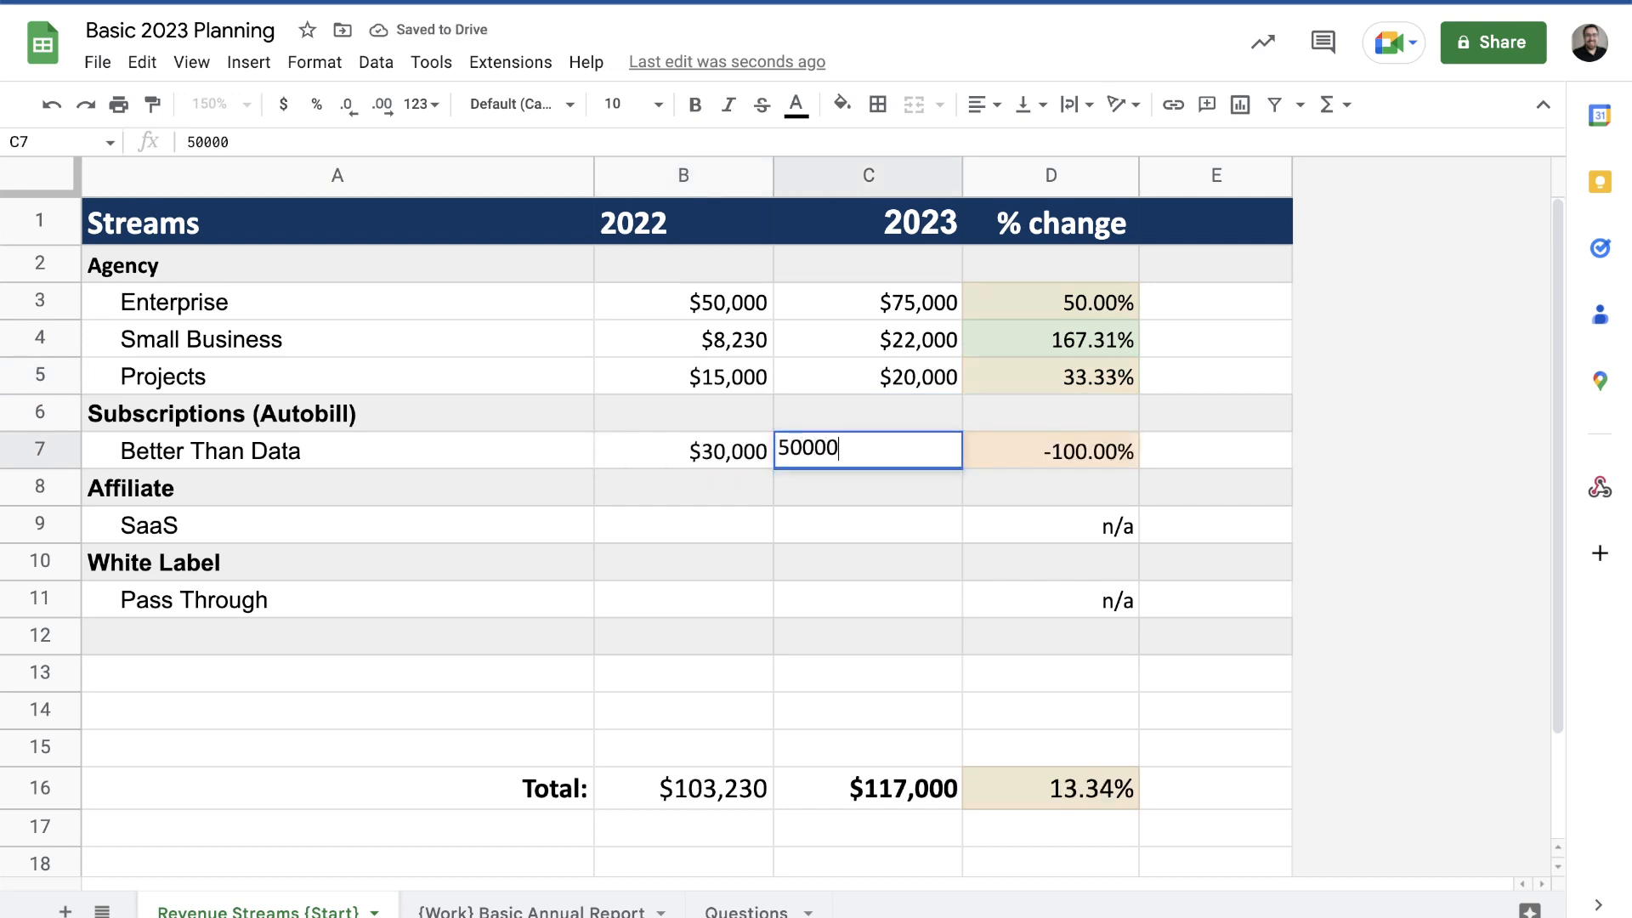
pyautogui.press('Return')
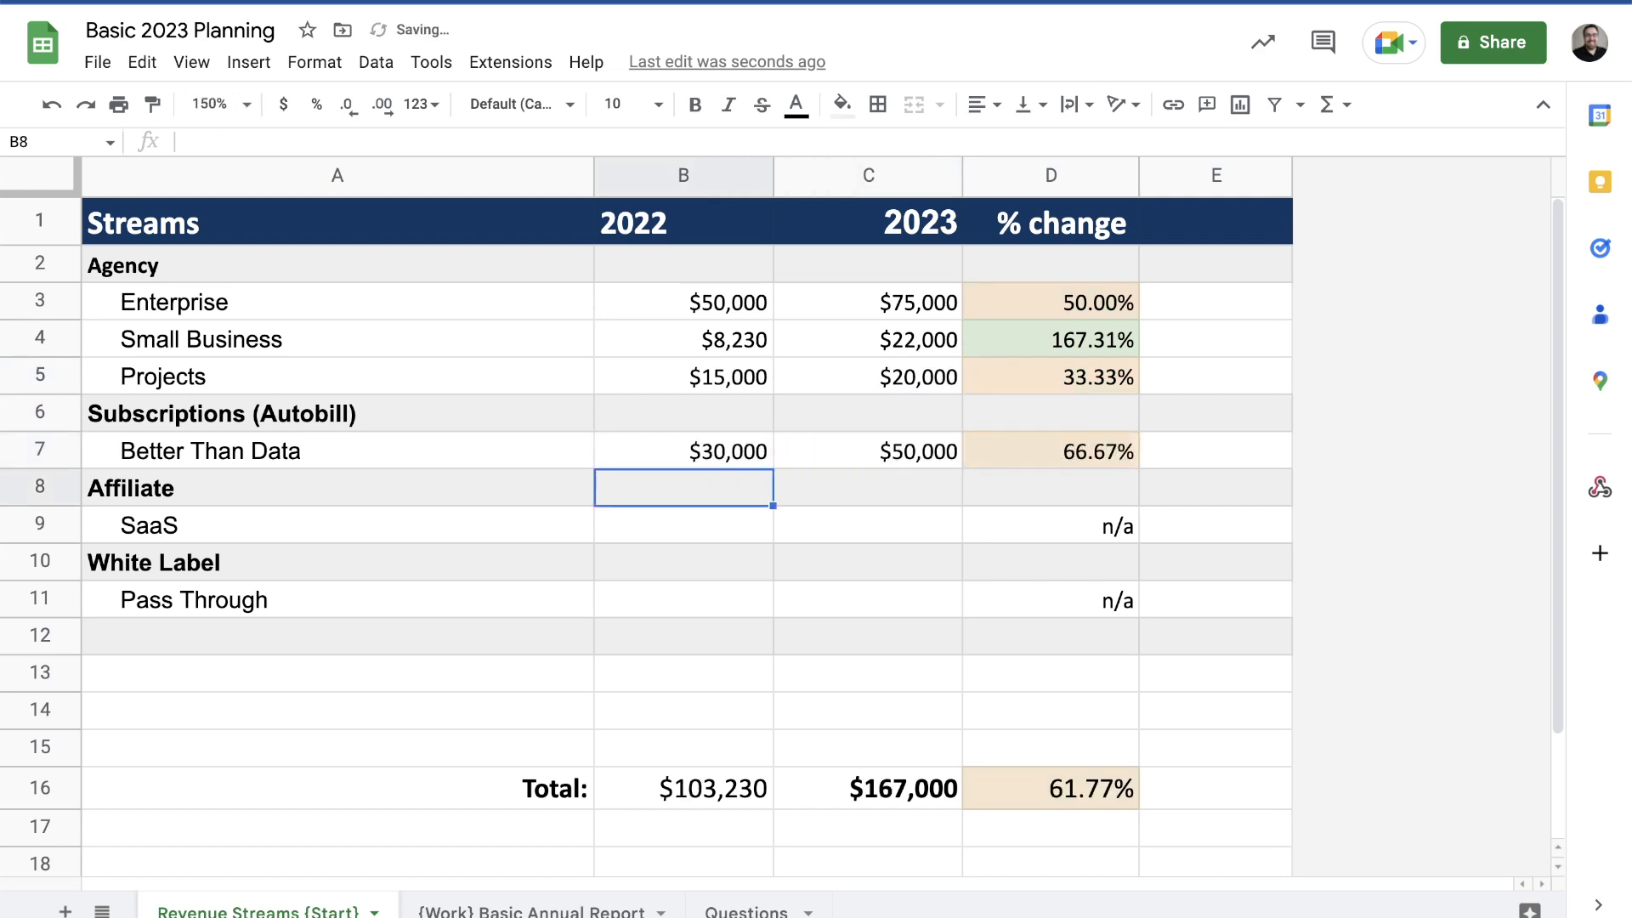
# Step: Enter the SaaS affiliate revenue as 2,000 for 2022 and 40,000 for 2023
pyautogui.click(705, 533)
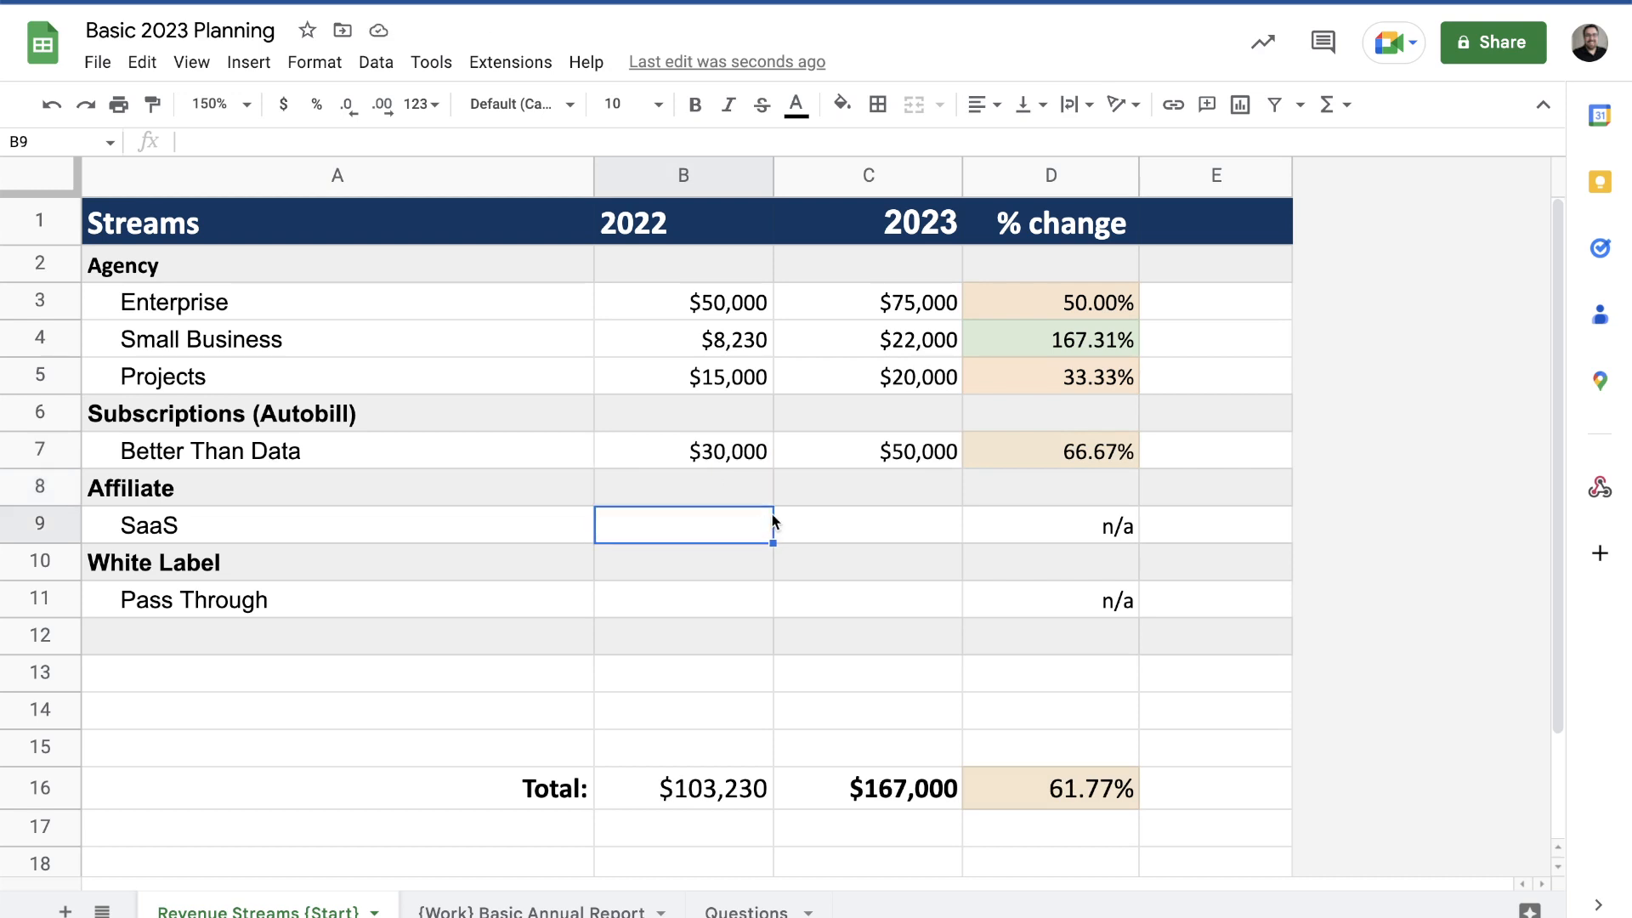
pyautogui.write('2000')
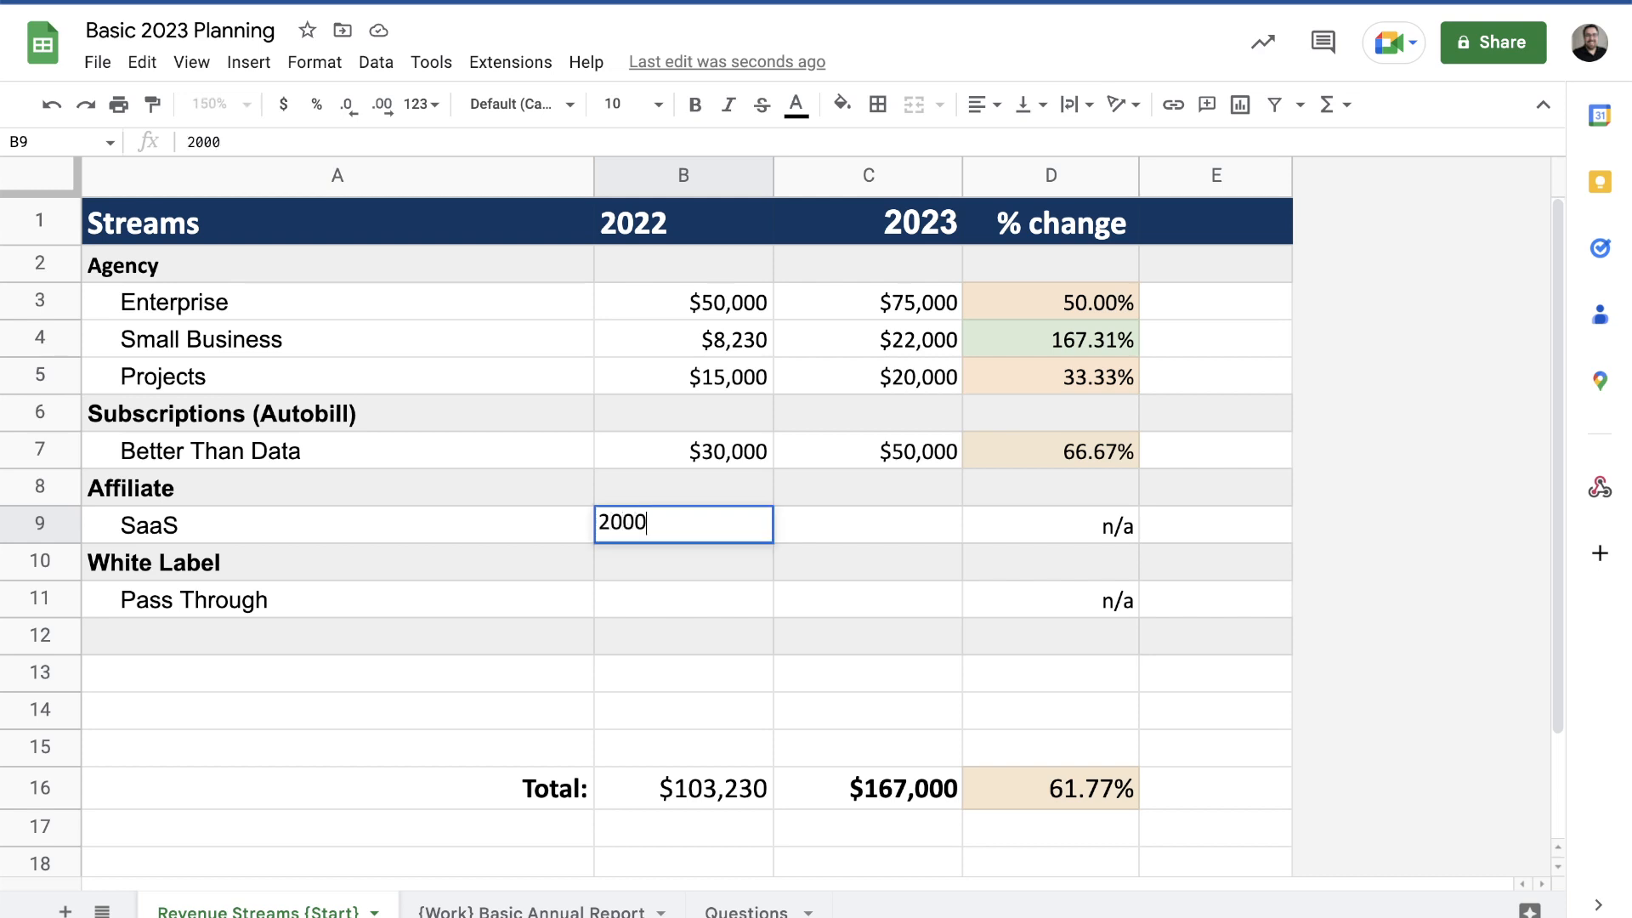
pyautogui.press('Tab')
pyautogui.write('40')
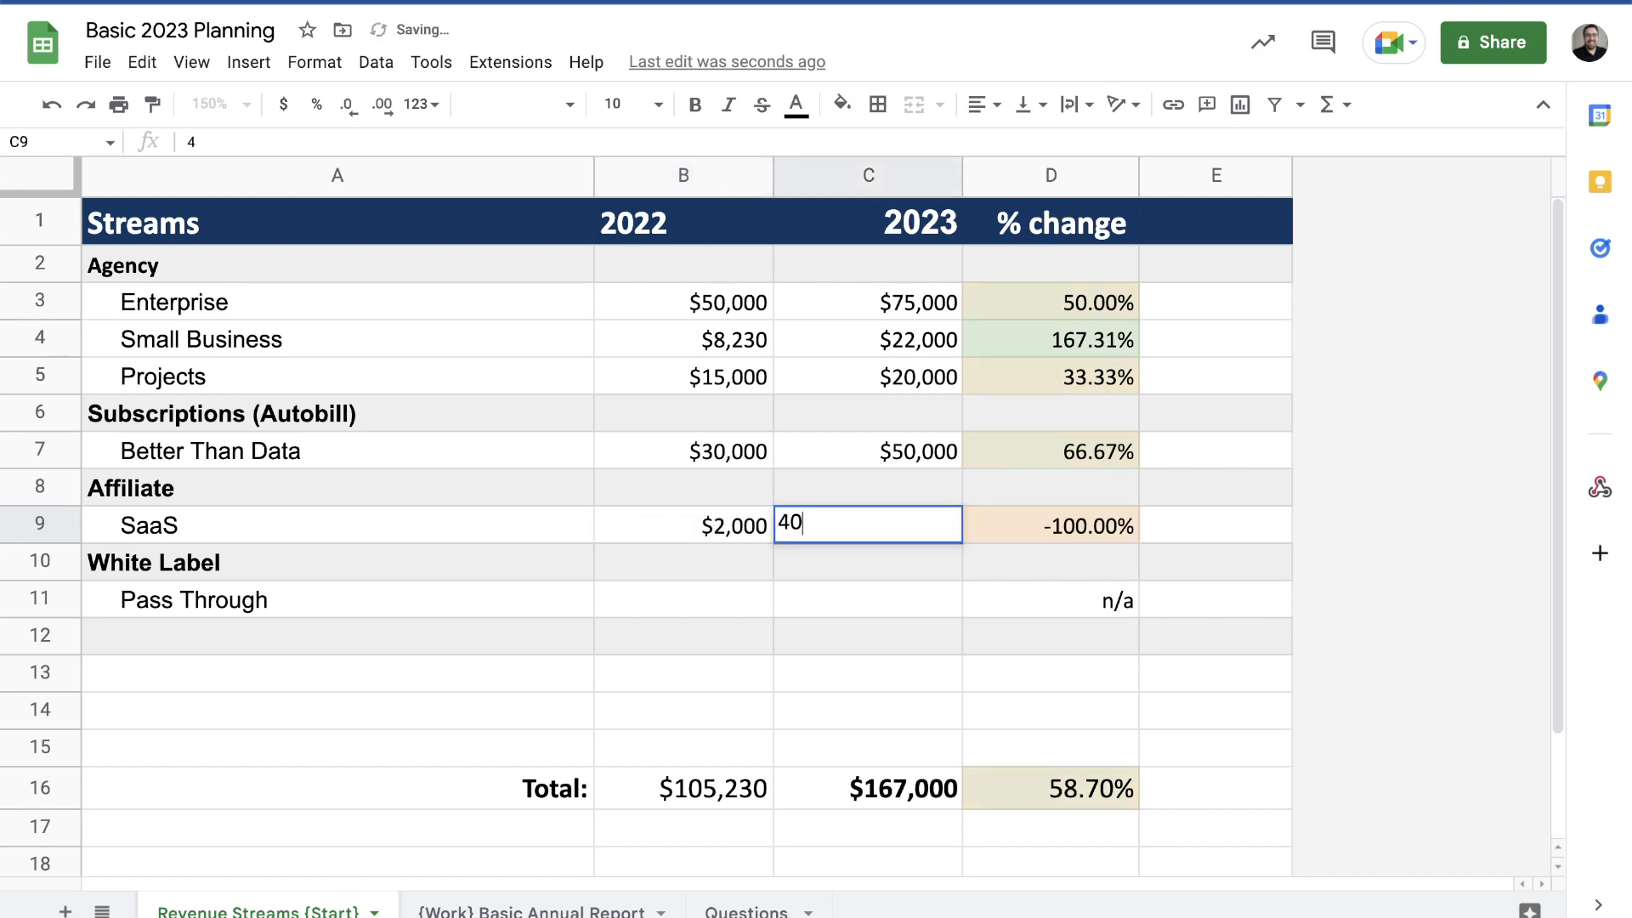
pyautogui.write(',00000')
pyautogui.press('Return')
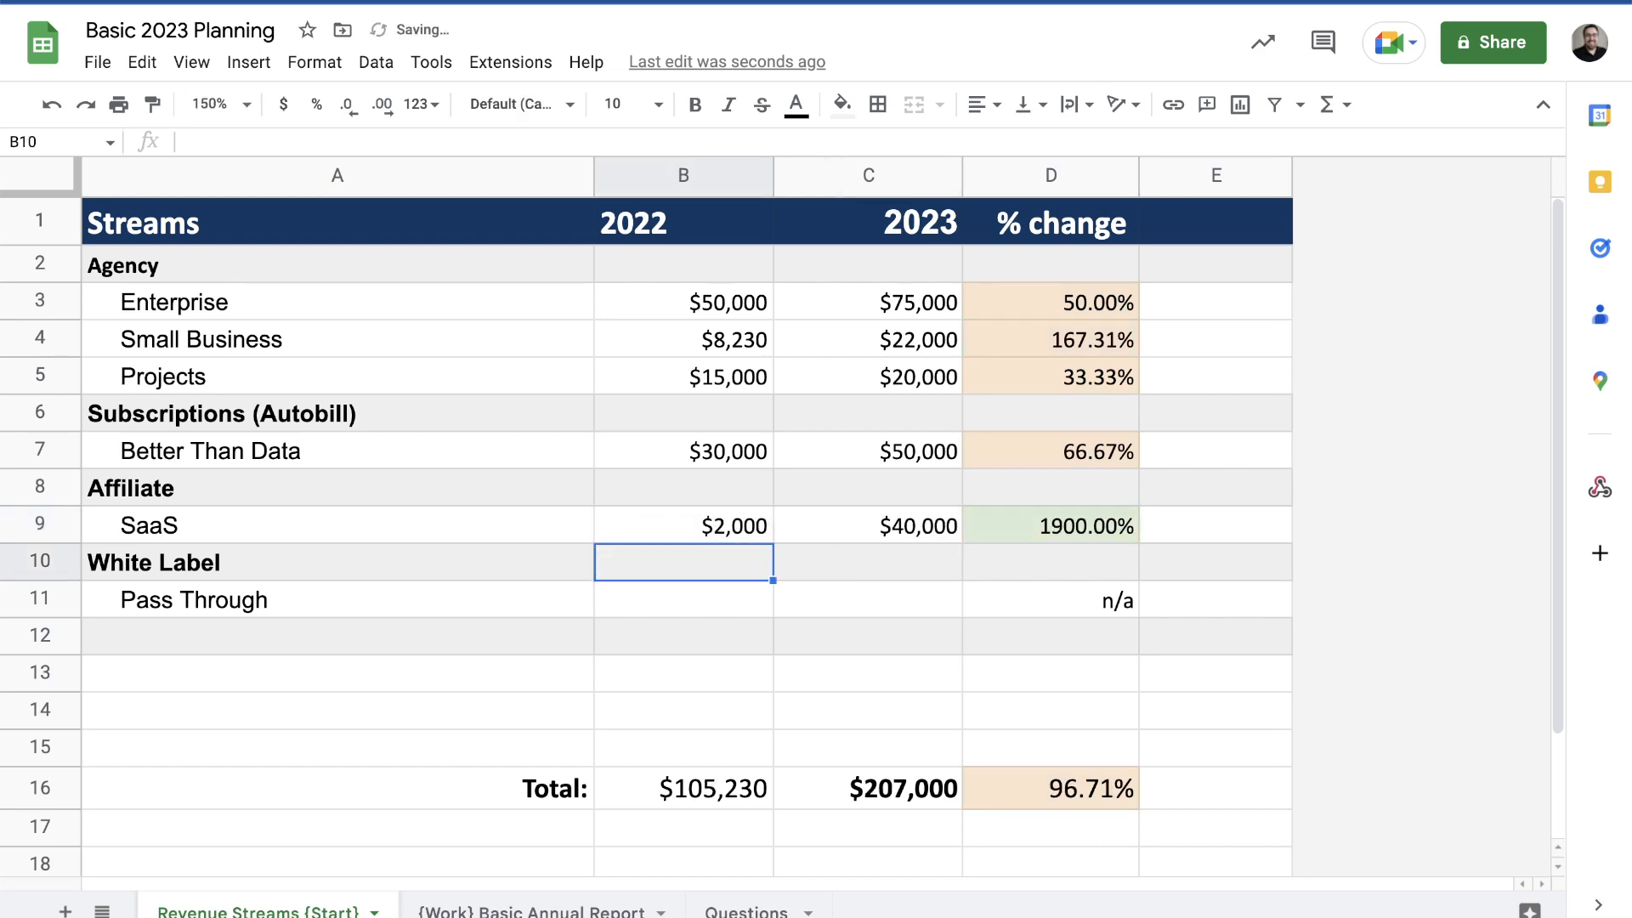
# Step: Correct the 2023 SaaS affiliate revenue to 4,000
pyautogui.click(884, 524)
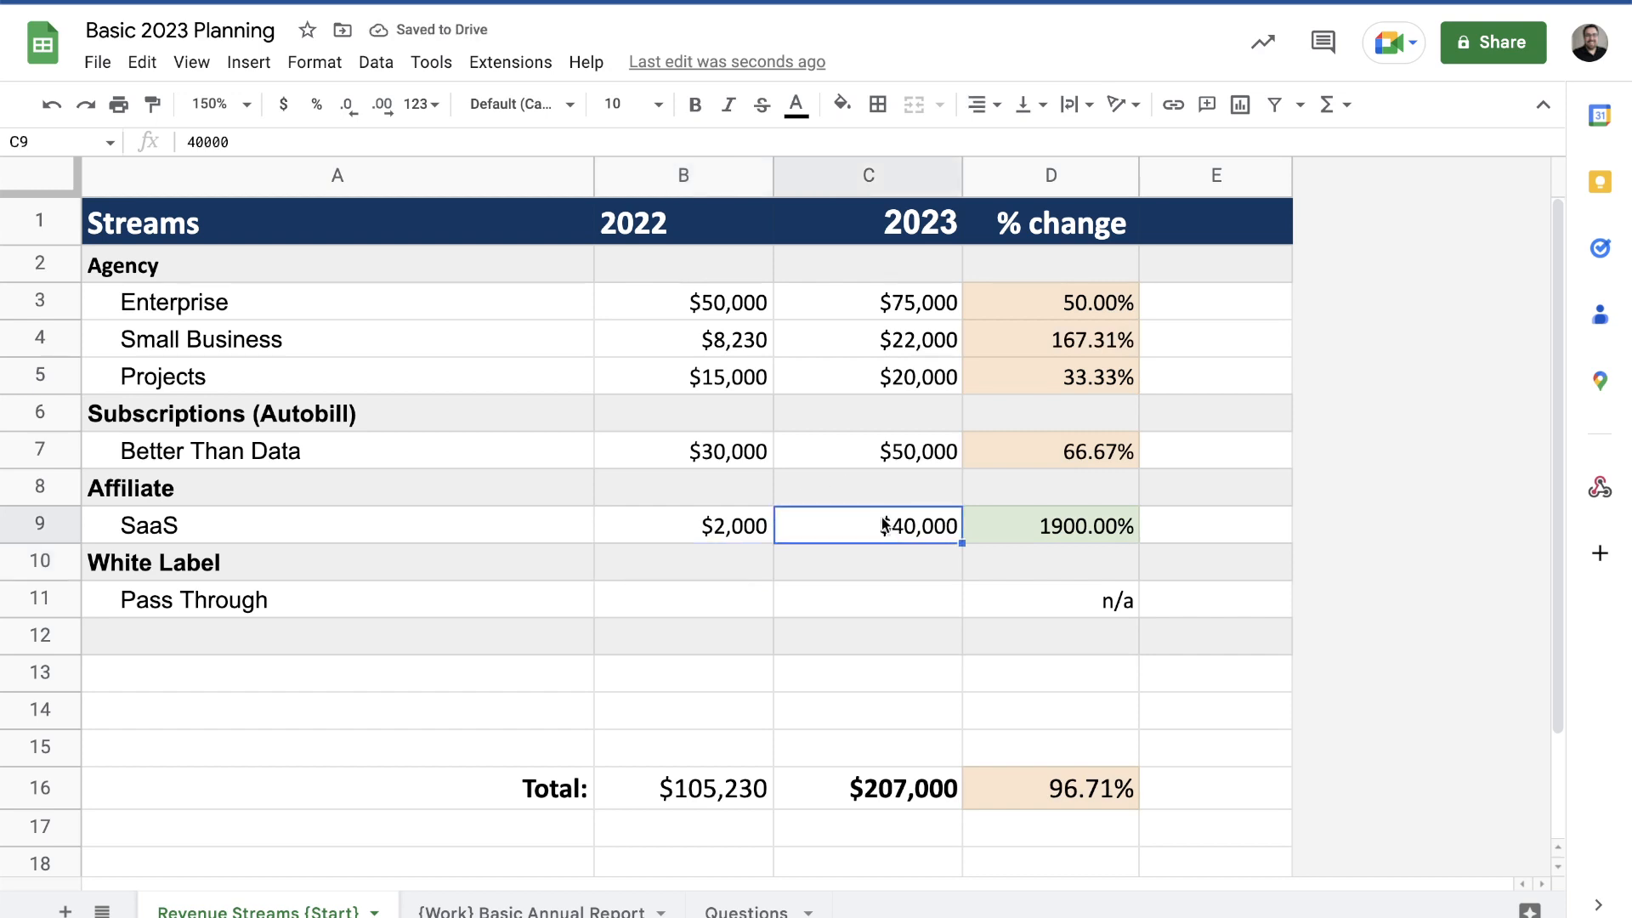
pyautogui.doubleClick(884, 525)
pyautogui.press('BackSpace')
pyautogui.press('Return')
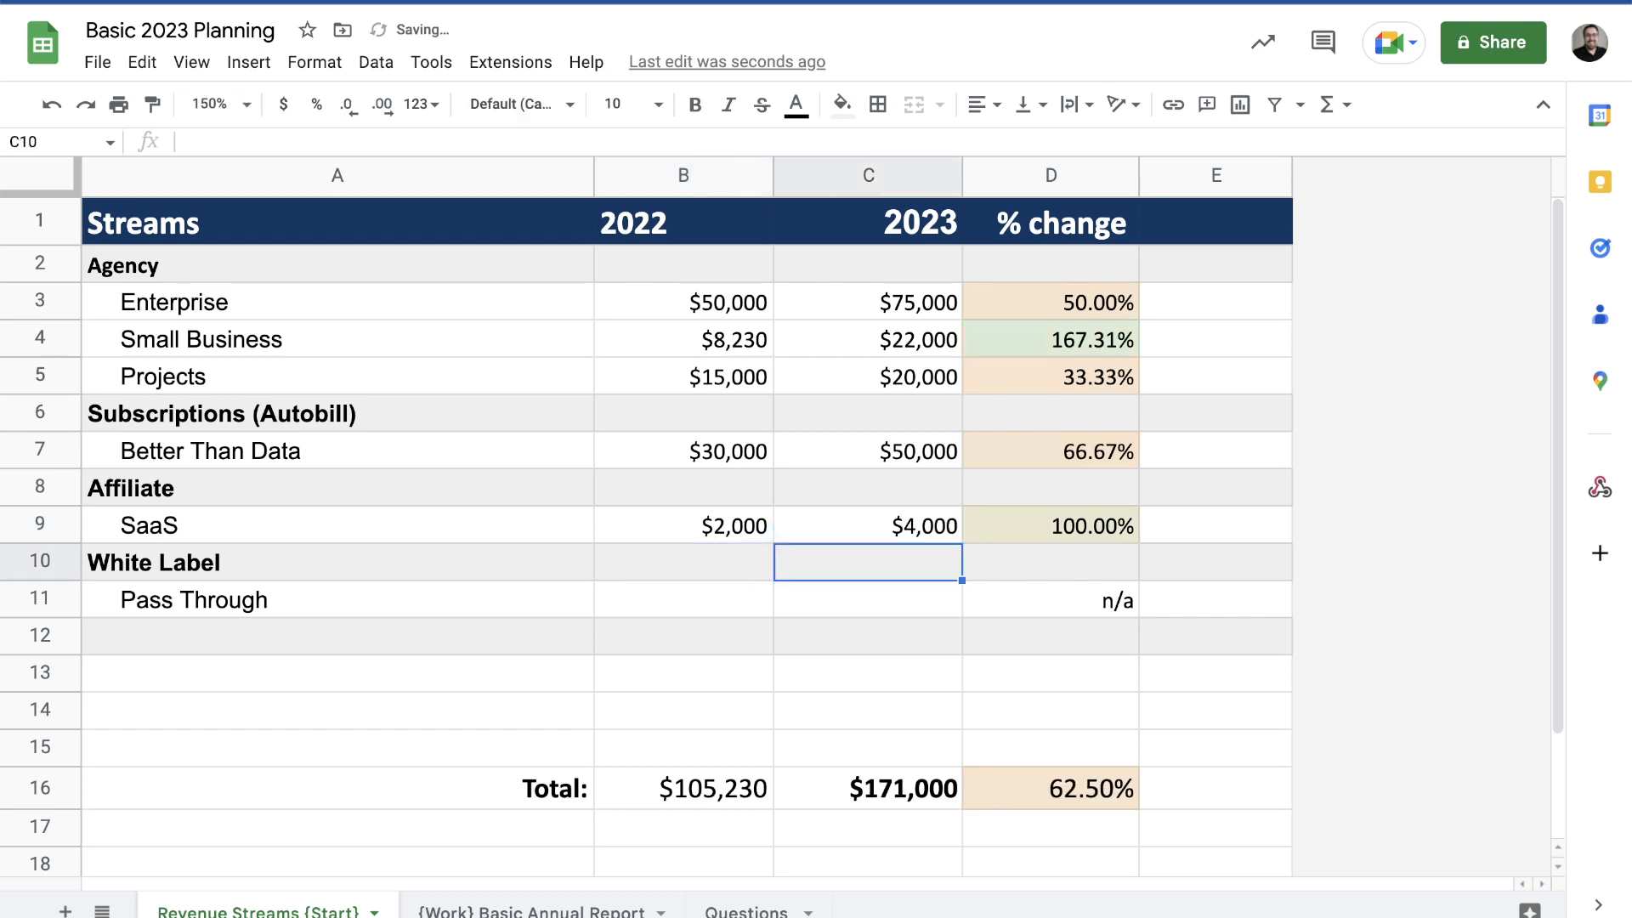
# Step: Enter the White Label Pass Through revenue as 3,000 for 2022 and 5,000 for 2023
pyautogui.click(714, 608)
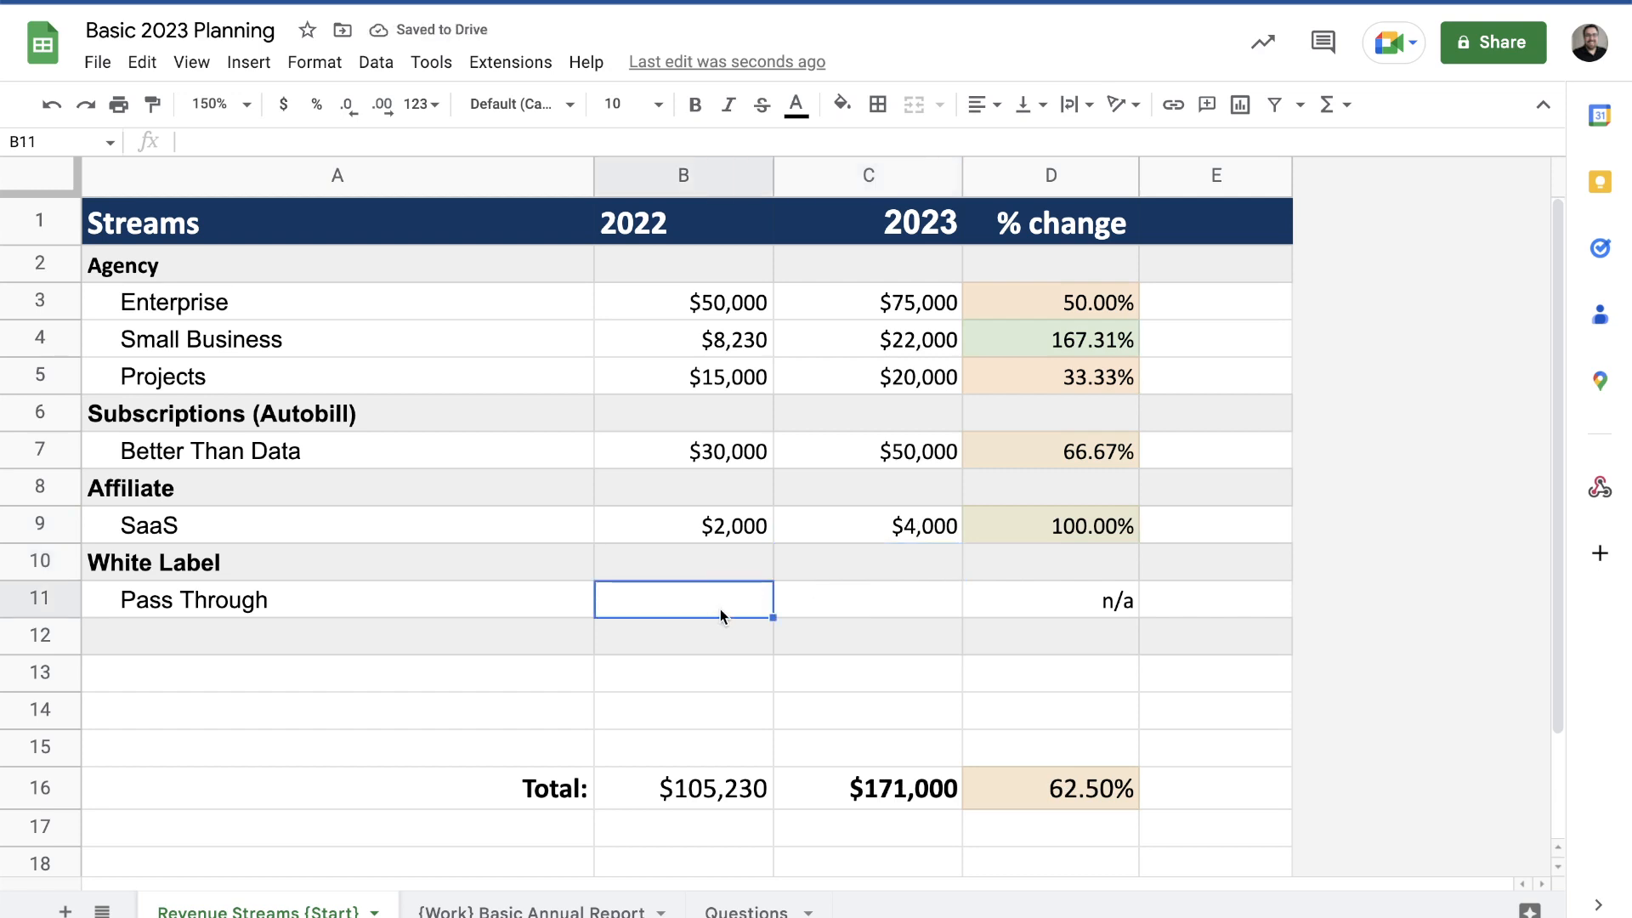
pyautogui.write('3000')
pyautogui.press('Tab')
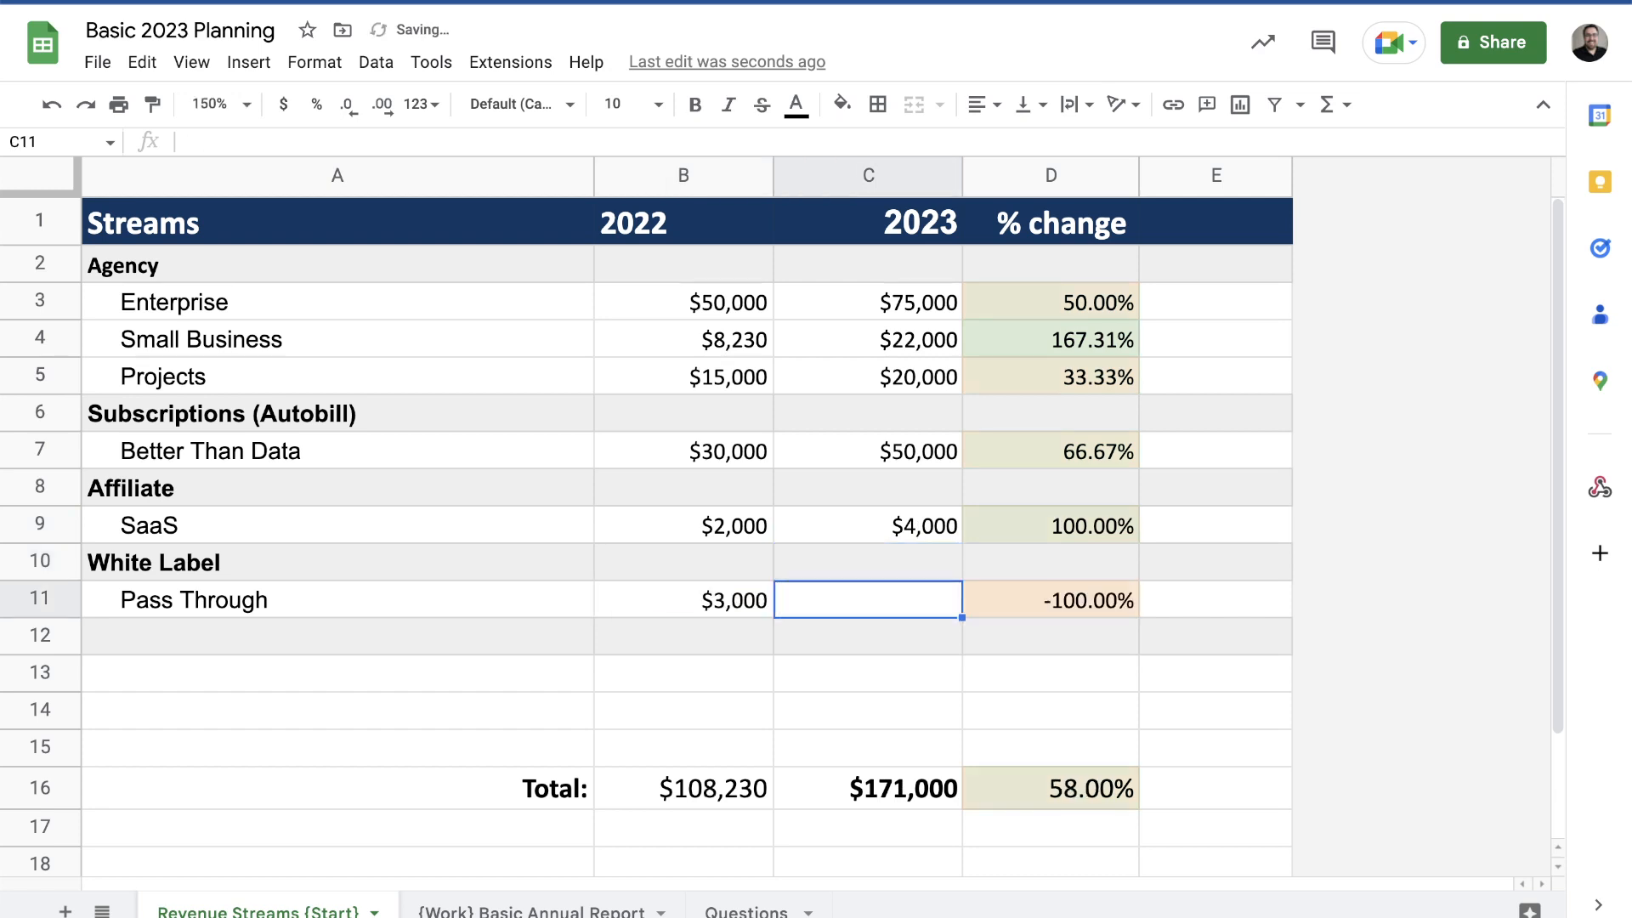
pyautogui.write('5000')
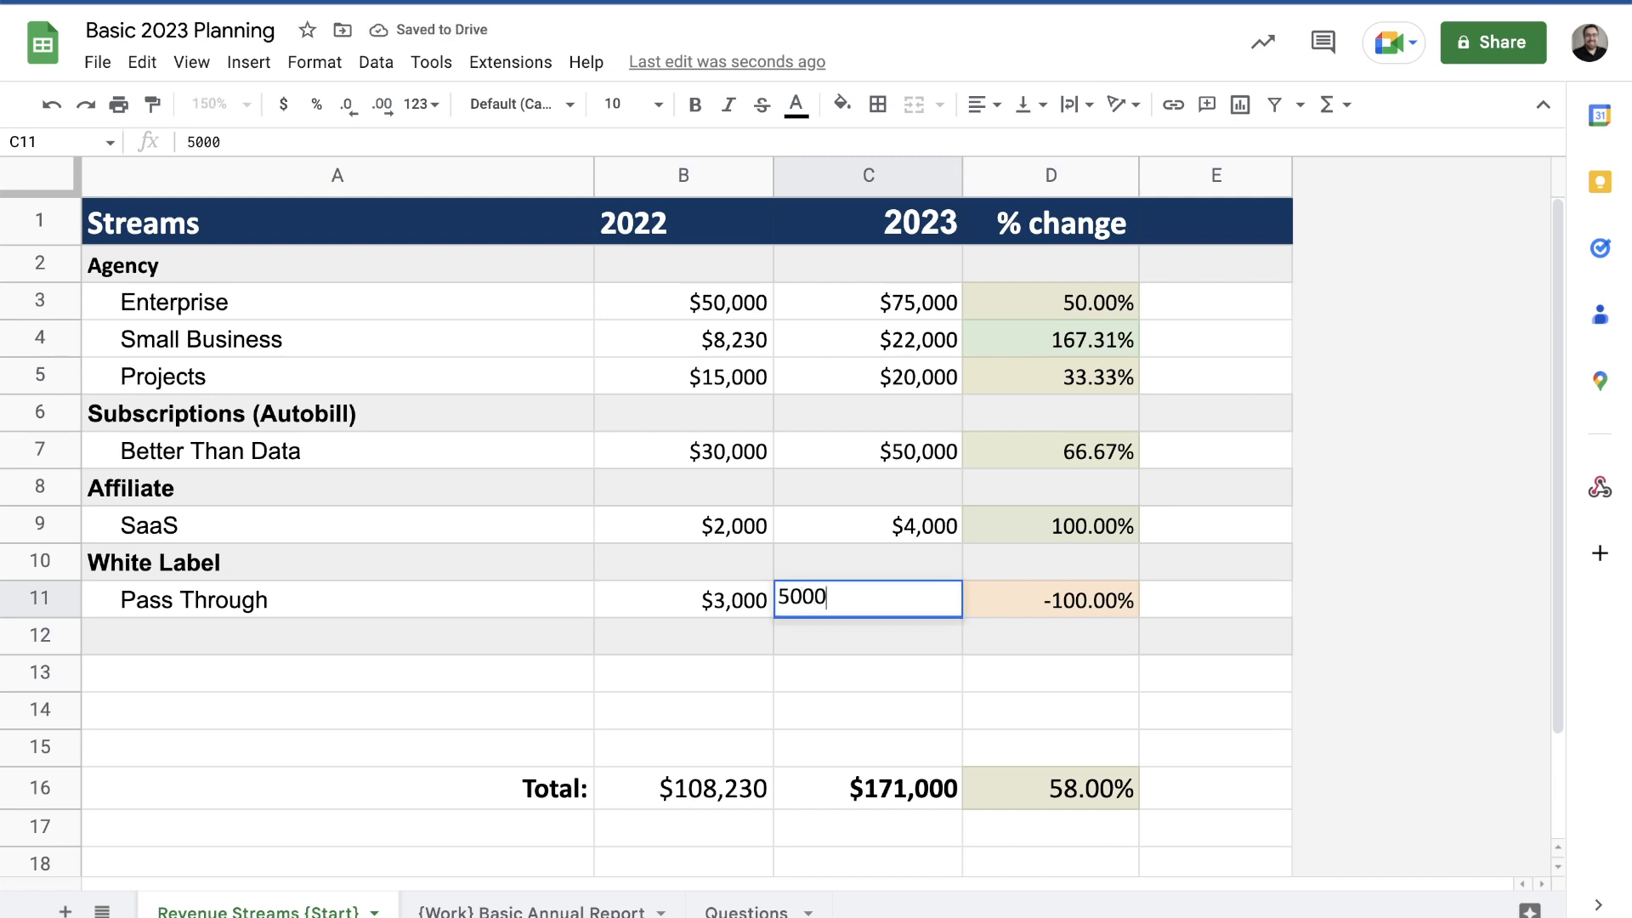
pyautogui.press('Return')
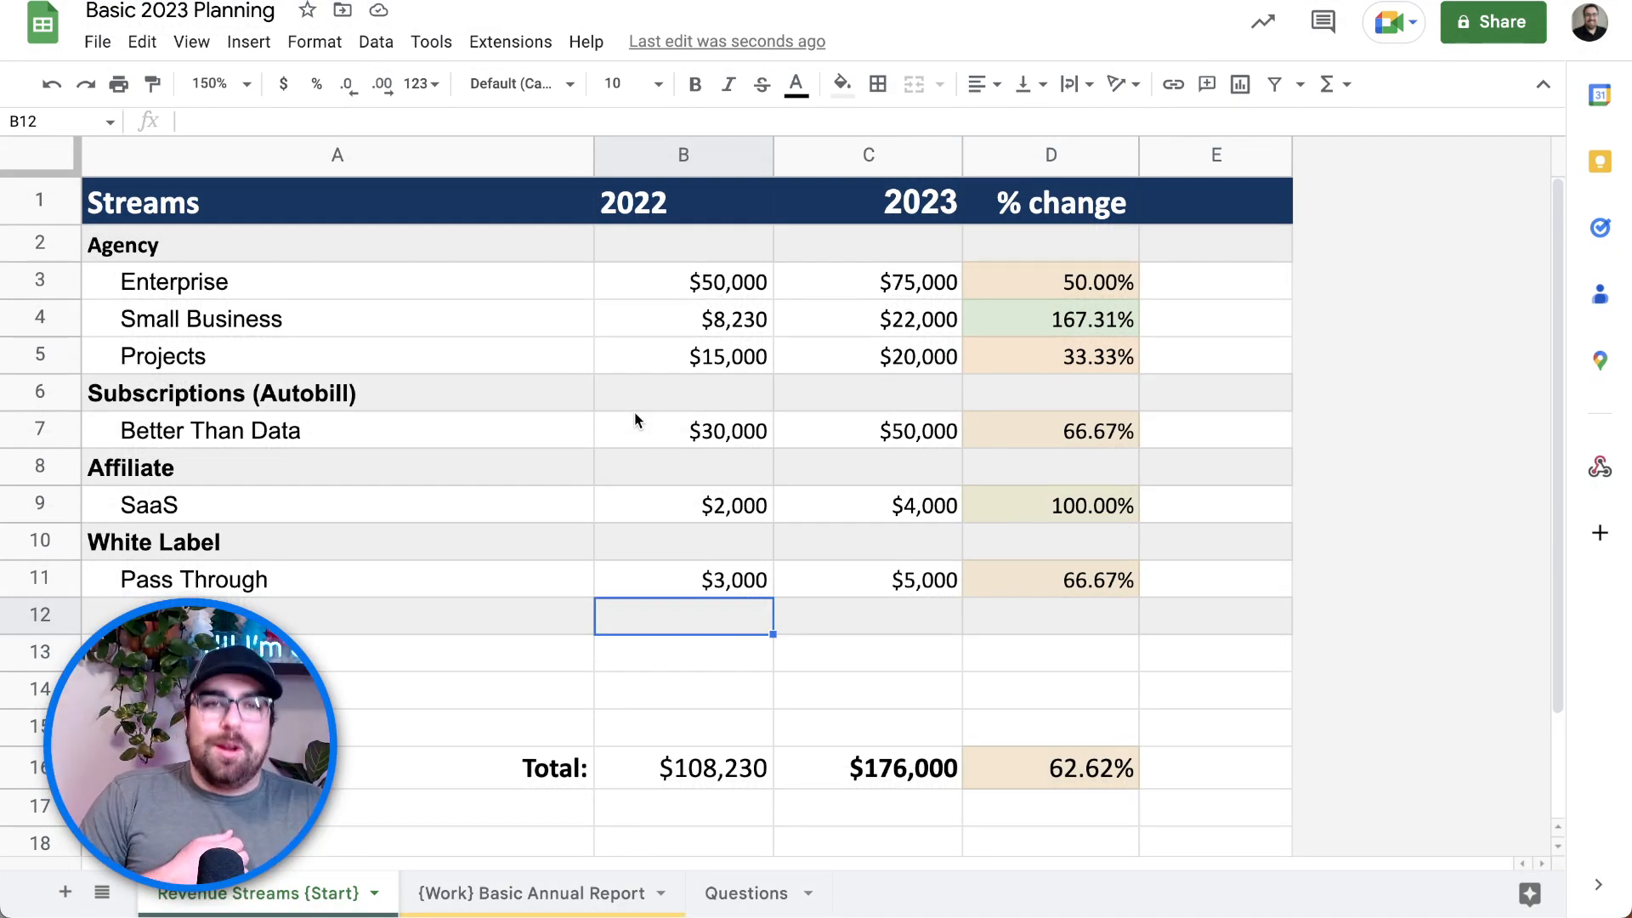
# Step: Review the 2022 and 2023 revenue columns, their totals and the % change figures, including the Small Business growth
pyautogui.moveTo(900, 282); pyautogui.dragTo(936, 586)
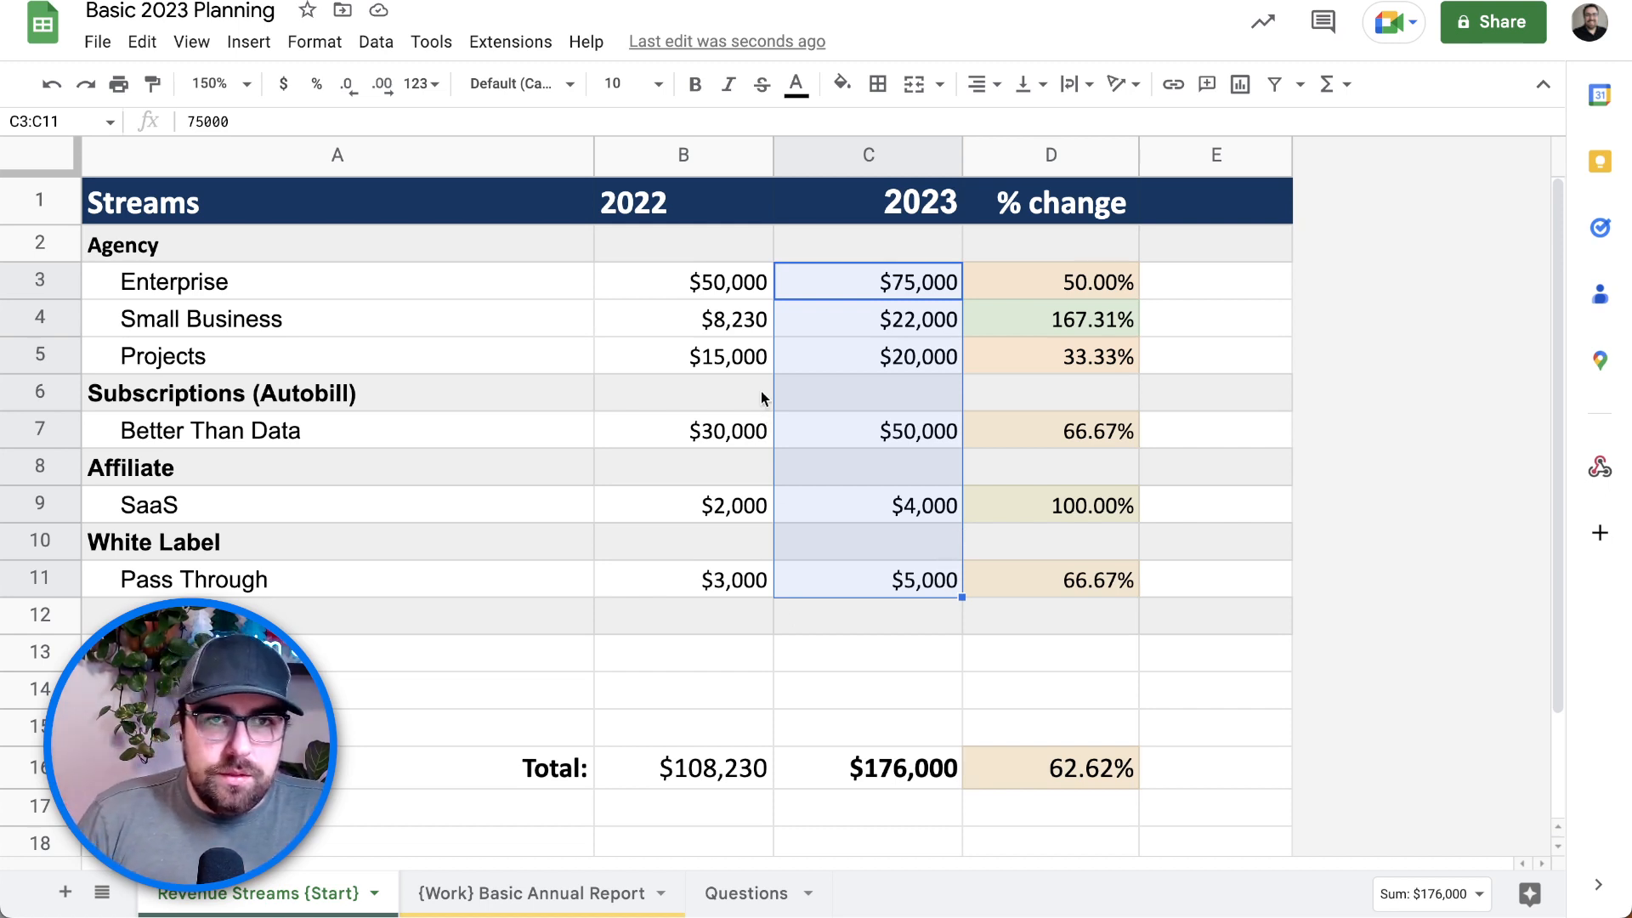
pyautogui.click(733, 295)
pyautogui.moveTo(733, 296); pyautogui.dragTo(737, 800)
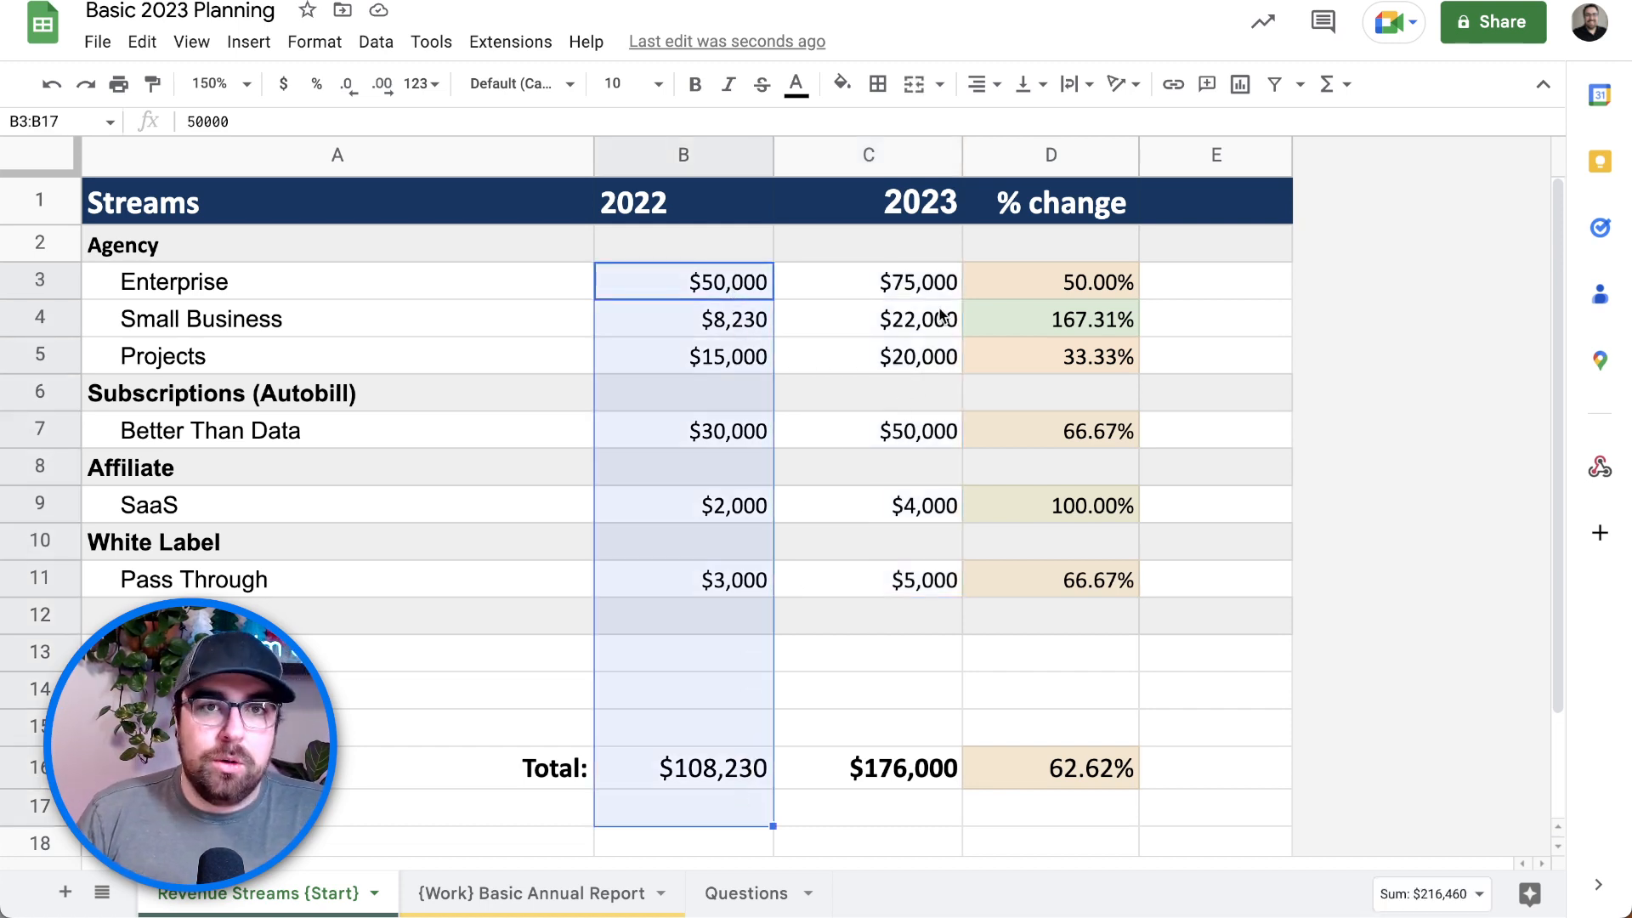
pyautogui.moveTo(941, 290); pyautogui.dragTo(928, 788)
pyautogui.click(1050, 768)
pyautogui.click(711, 296)
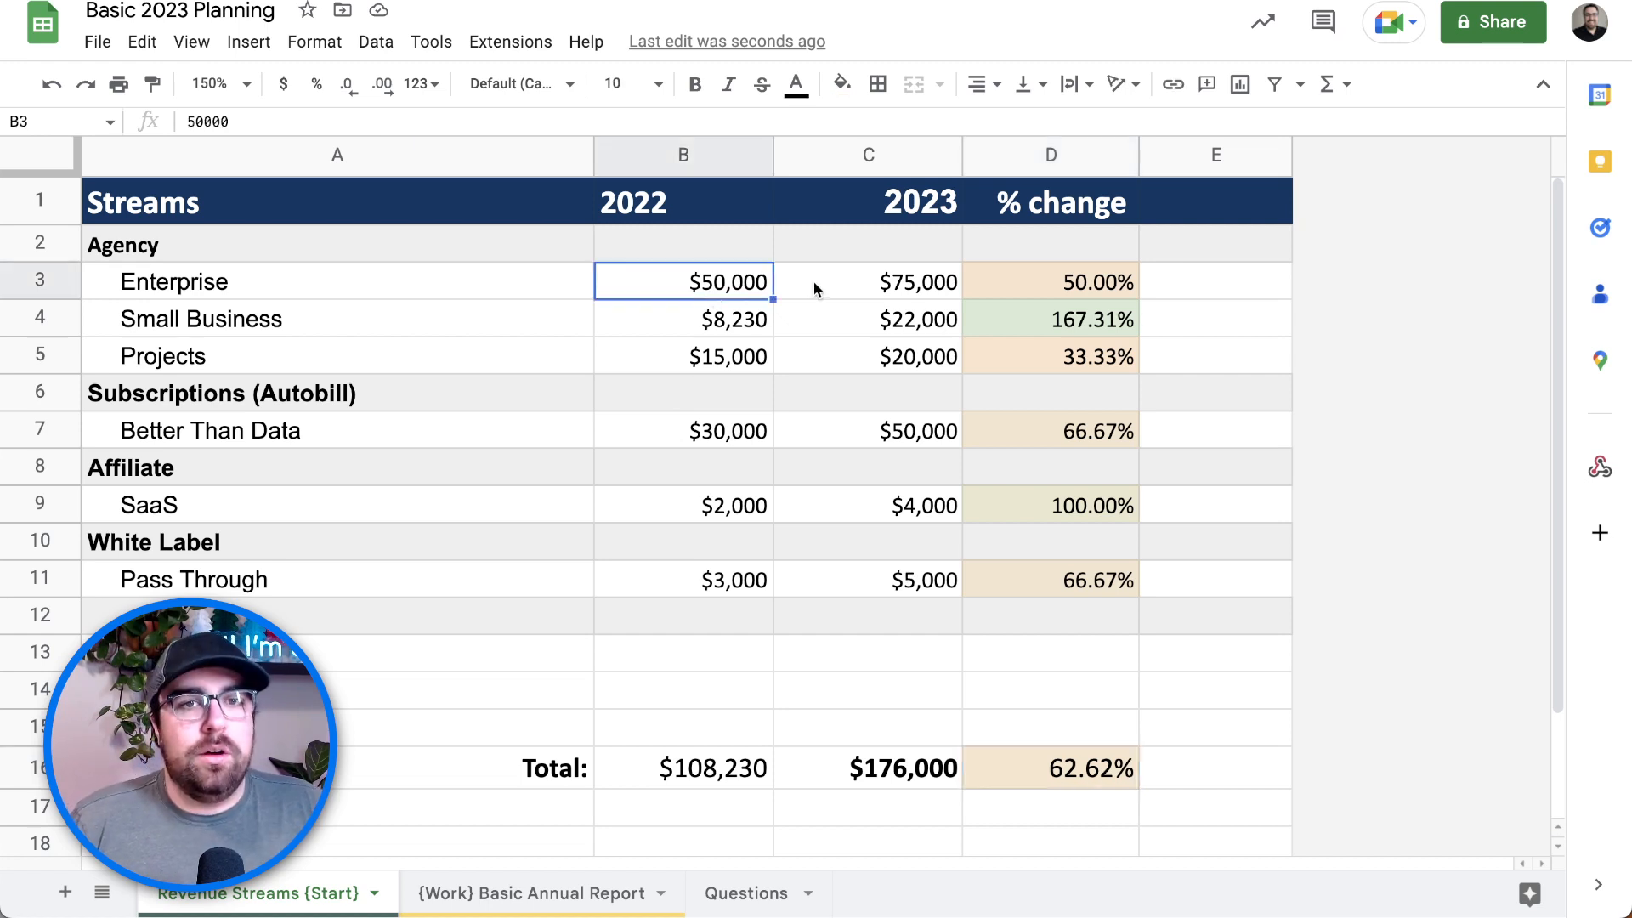
pyautogui.click(835, 295)
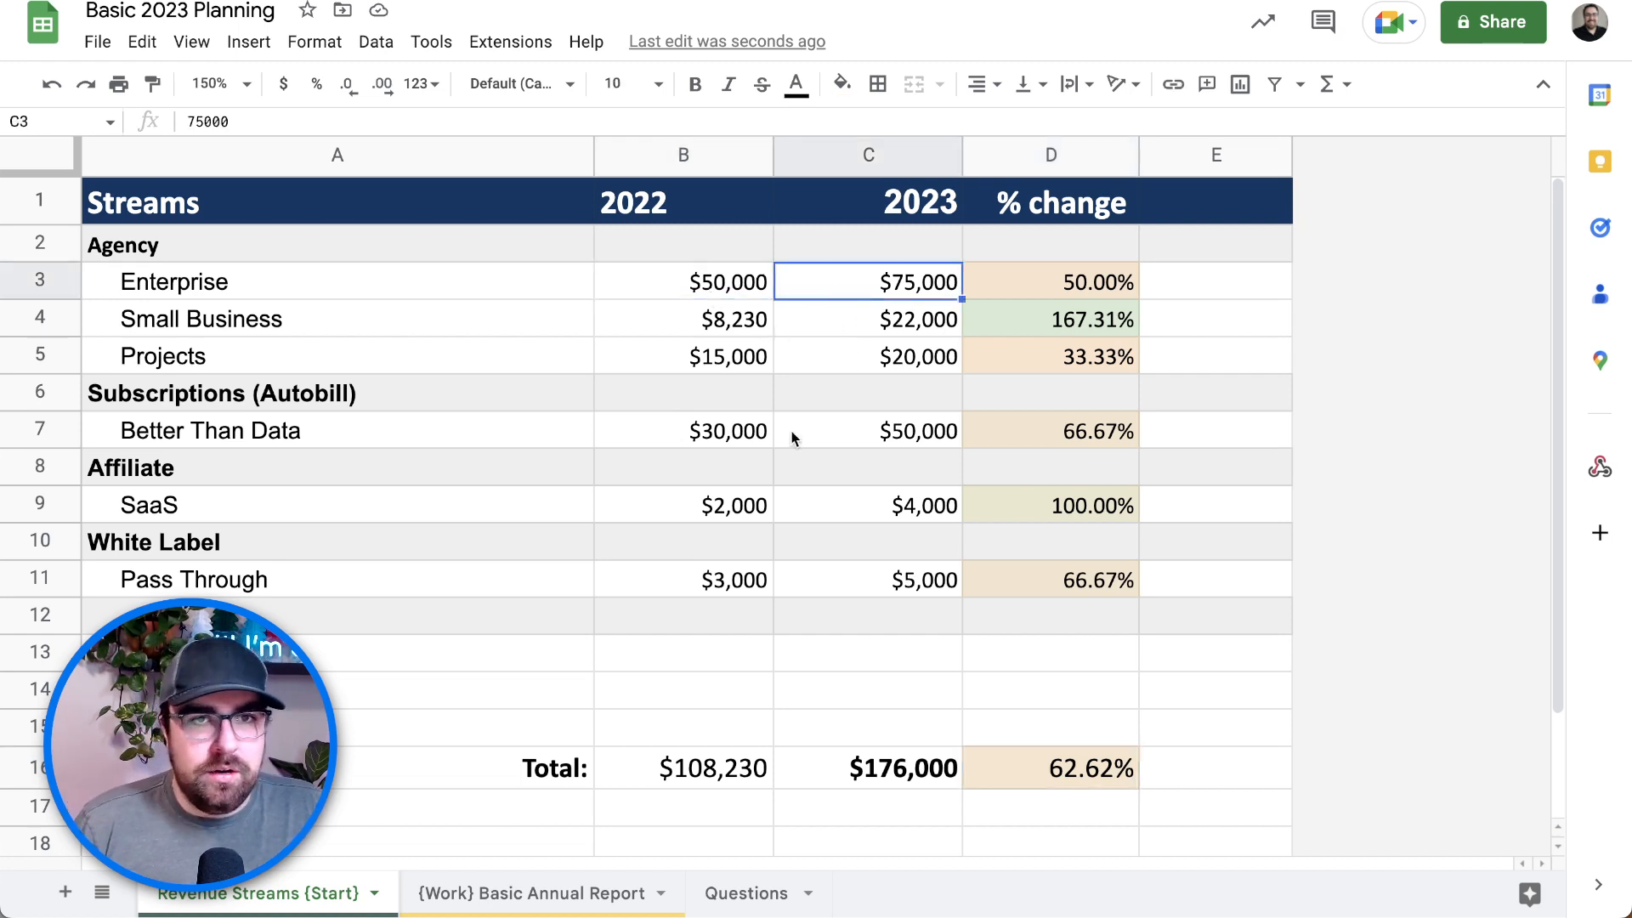
pyautogui.moveTo(697, 473); pyautogui.dragTo(845, 473)
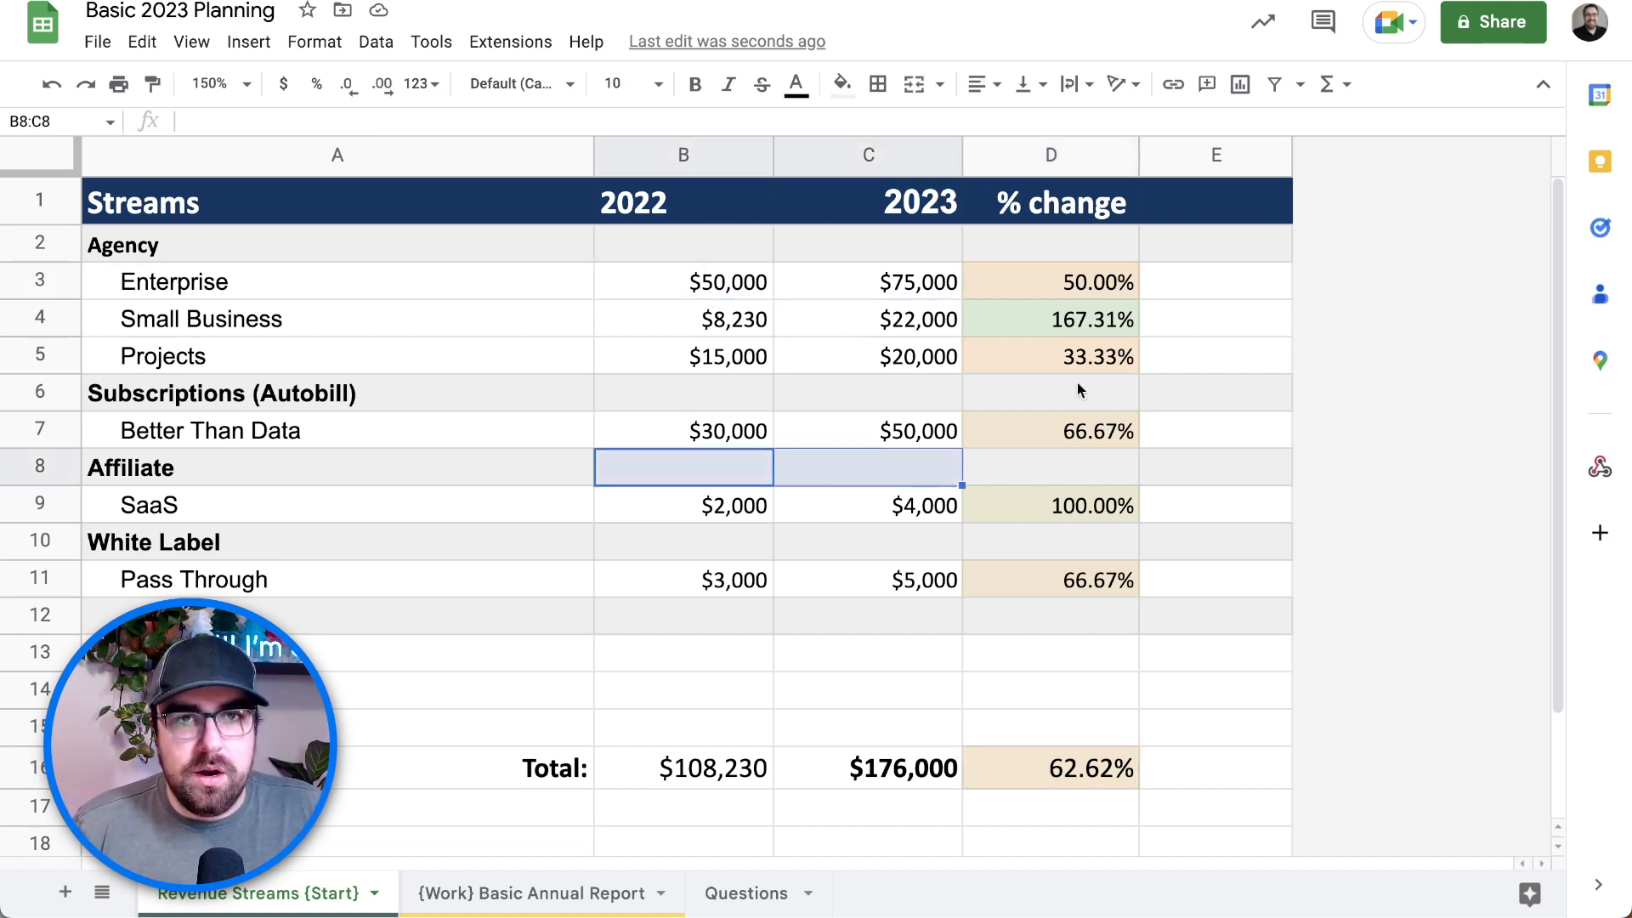
pyautogui.click(1068, 334)
pyautogui.moveTo(531, 329); pyautogui.dragTo(1054, 319)
pyautogui.click(1058, 326)
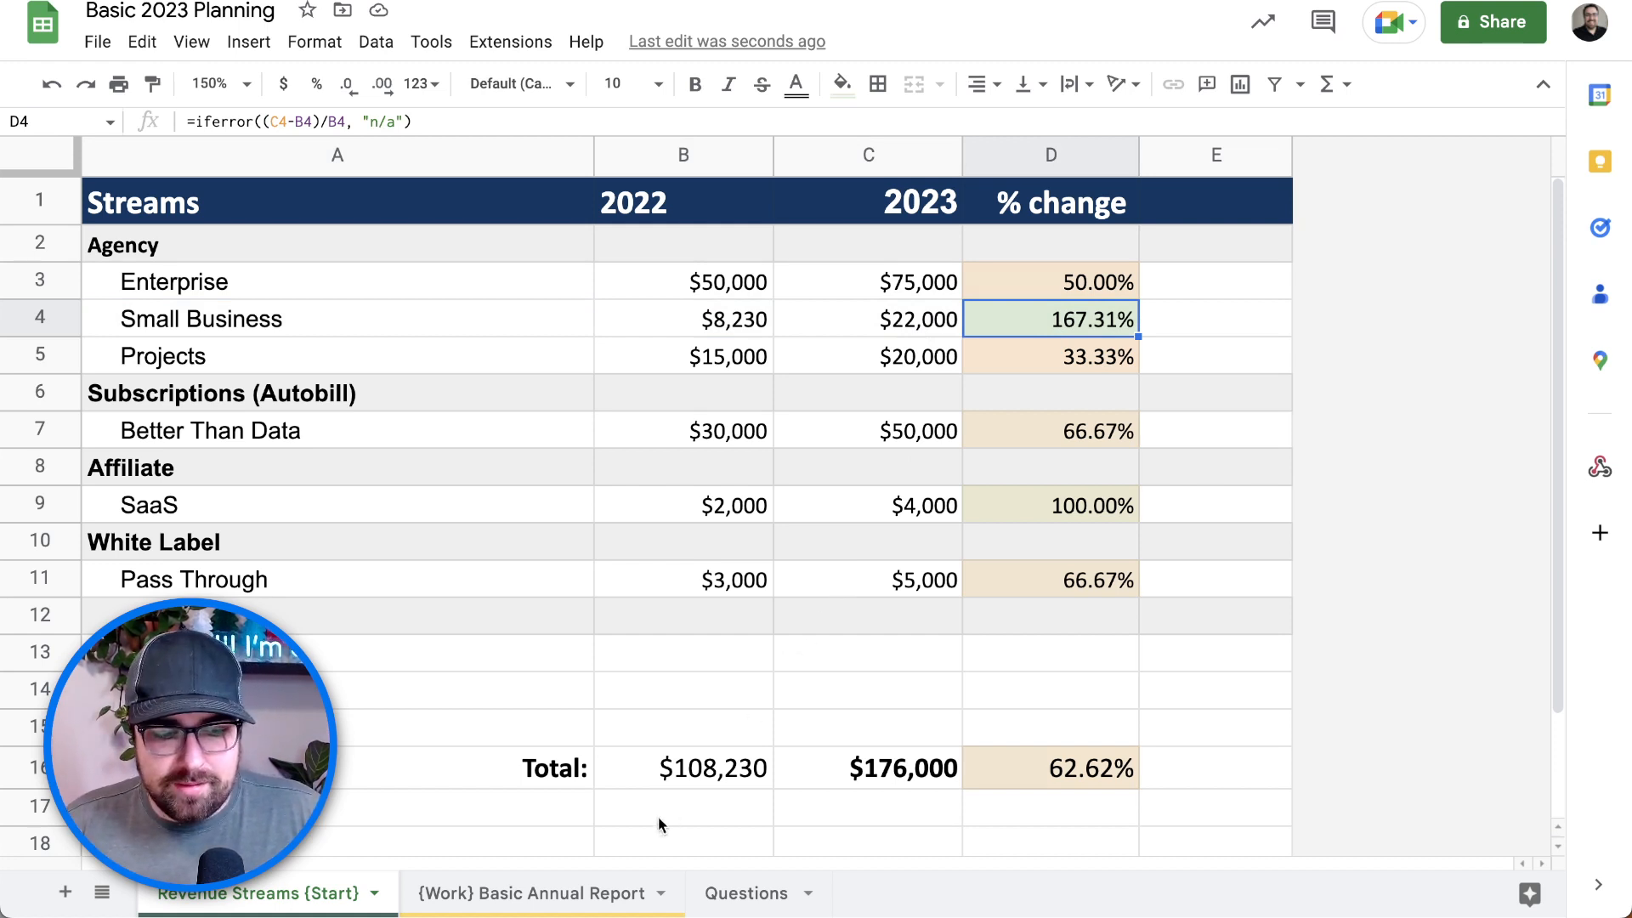
# Step: Switch to the {Work} Basic Annual Report sheet and examine the monthly revenue columns for 2019 through 2022
pyautogui.click(624, 906)
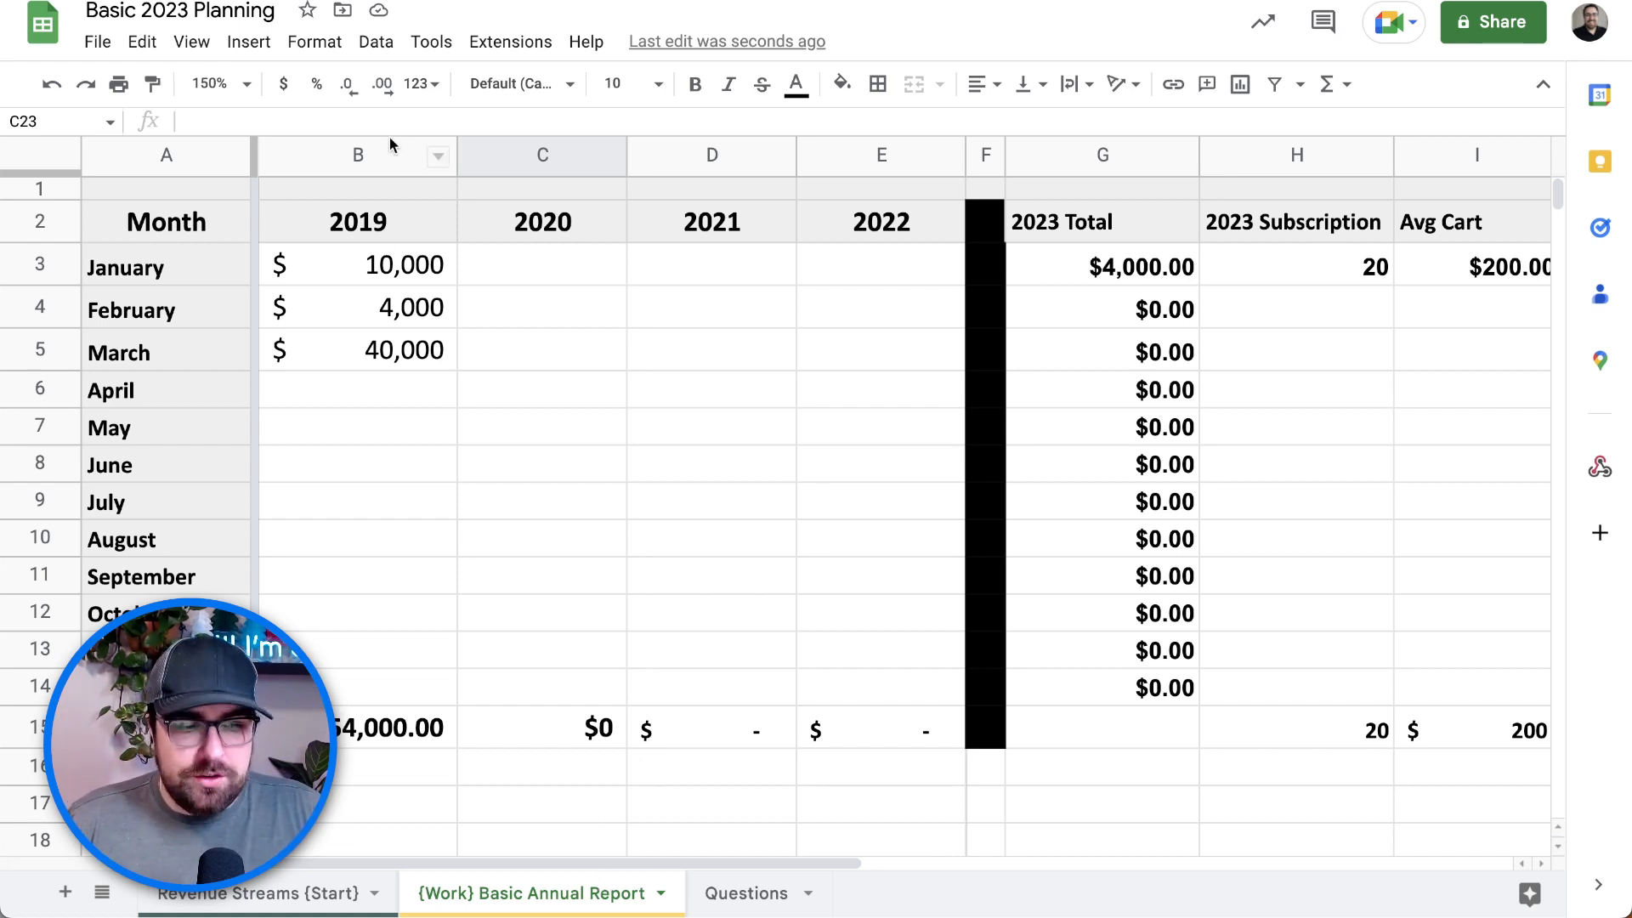
pyautogui.moveTo(391, 265); pyautogui.dragTo(391, 687)
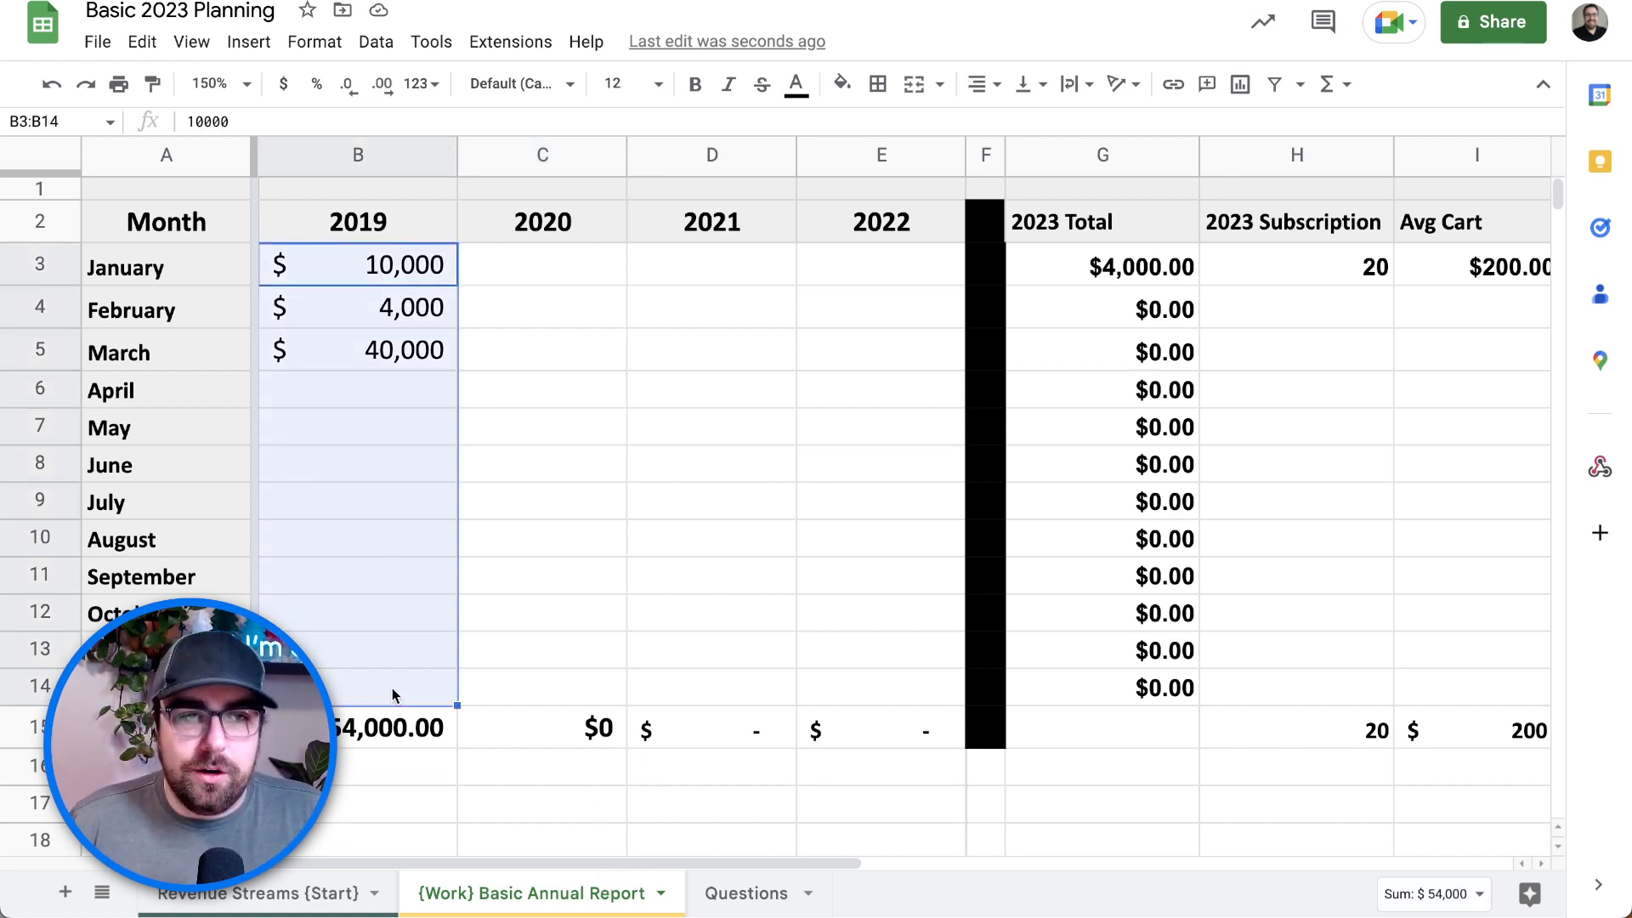
pyautogui.moveTo(579, 274); pyautogui.dragTo(588, 614)
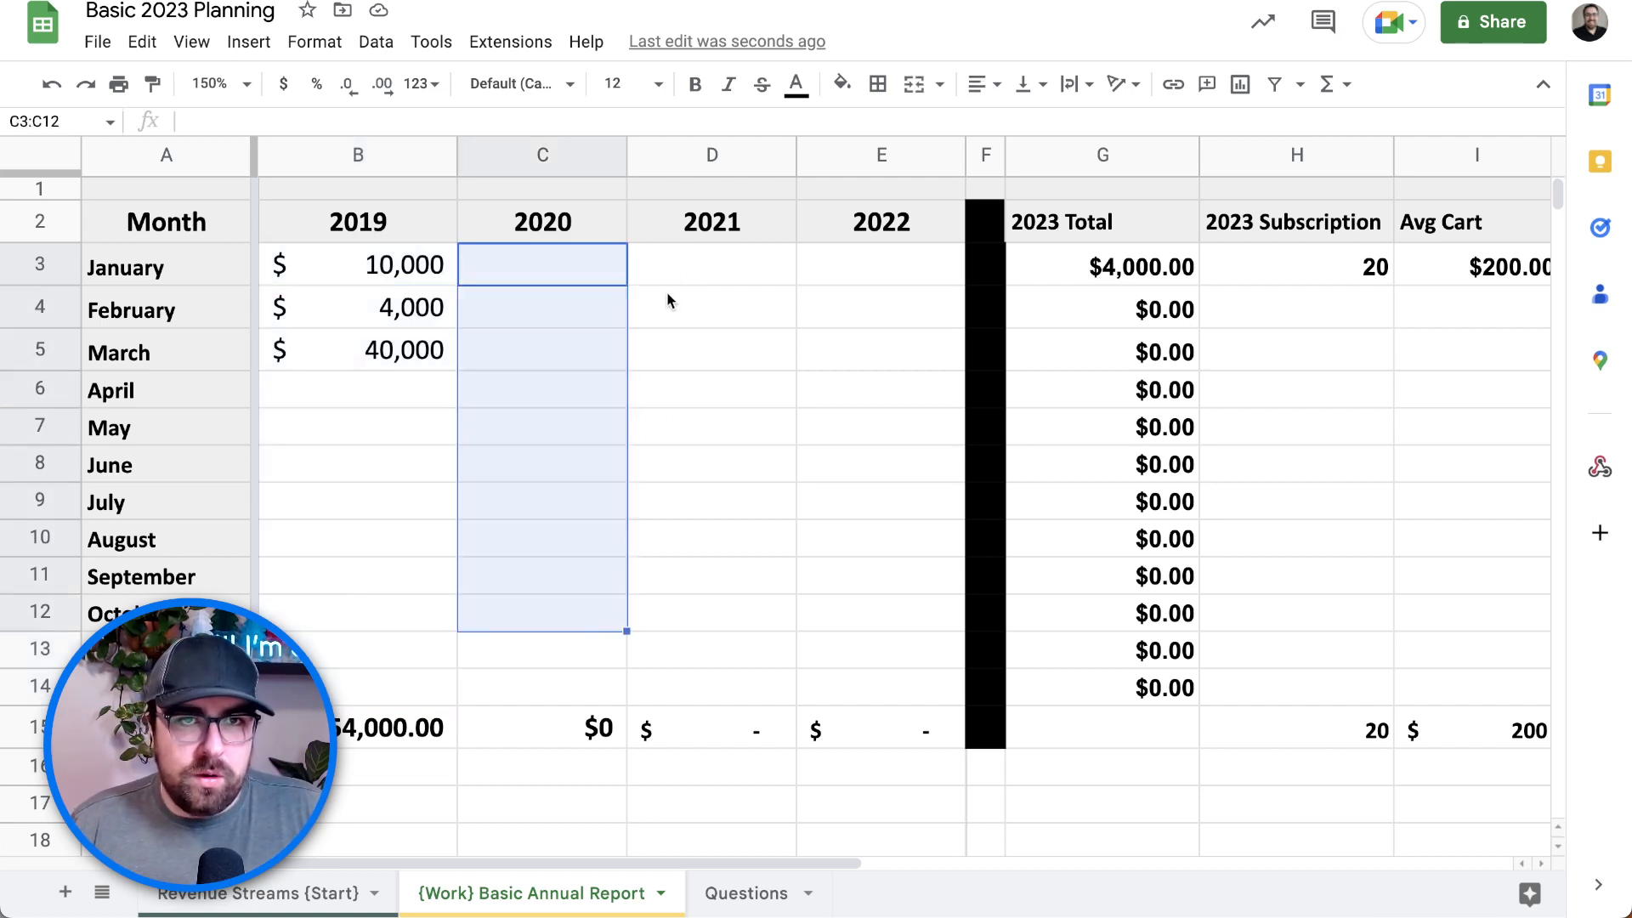
pyautogui.moveTo(683, 269); pyautogui.dragTo(697, 595)
pyautogui.moveTo(822, 280); pyautogui.dragTo(842, 578)
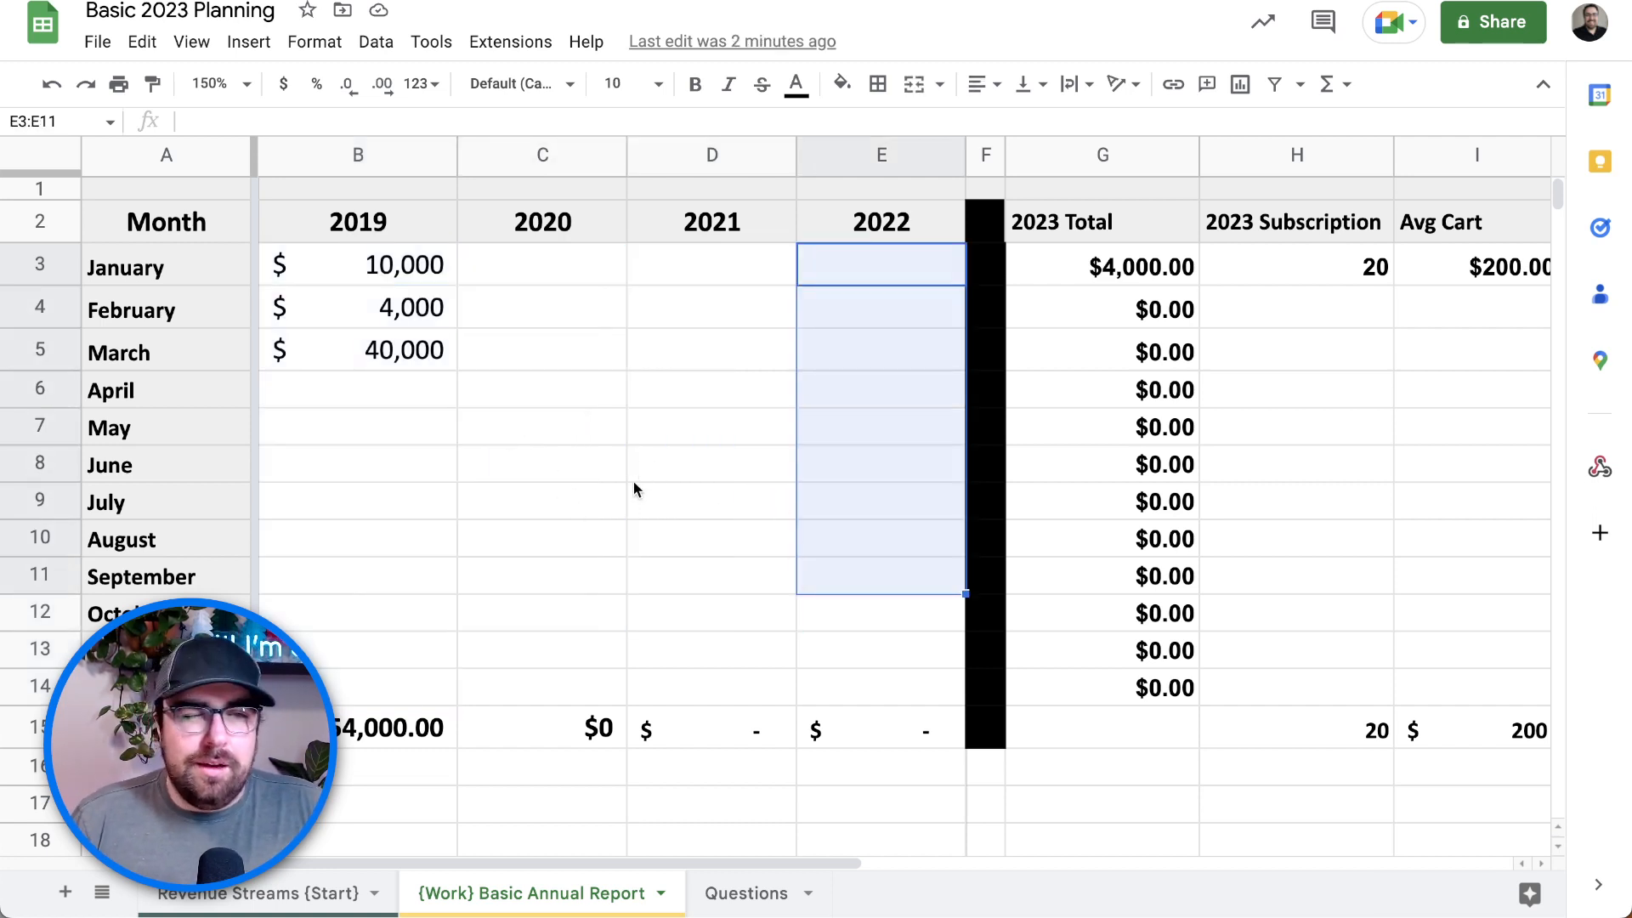
pyautogui.hscroll(5, 668, 474)
pyautogui.hscroll(-3, 665, 471)
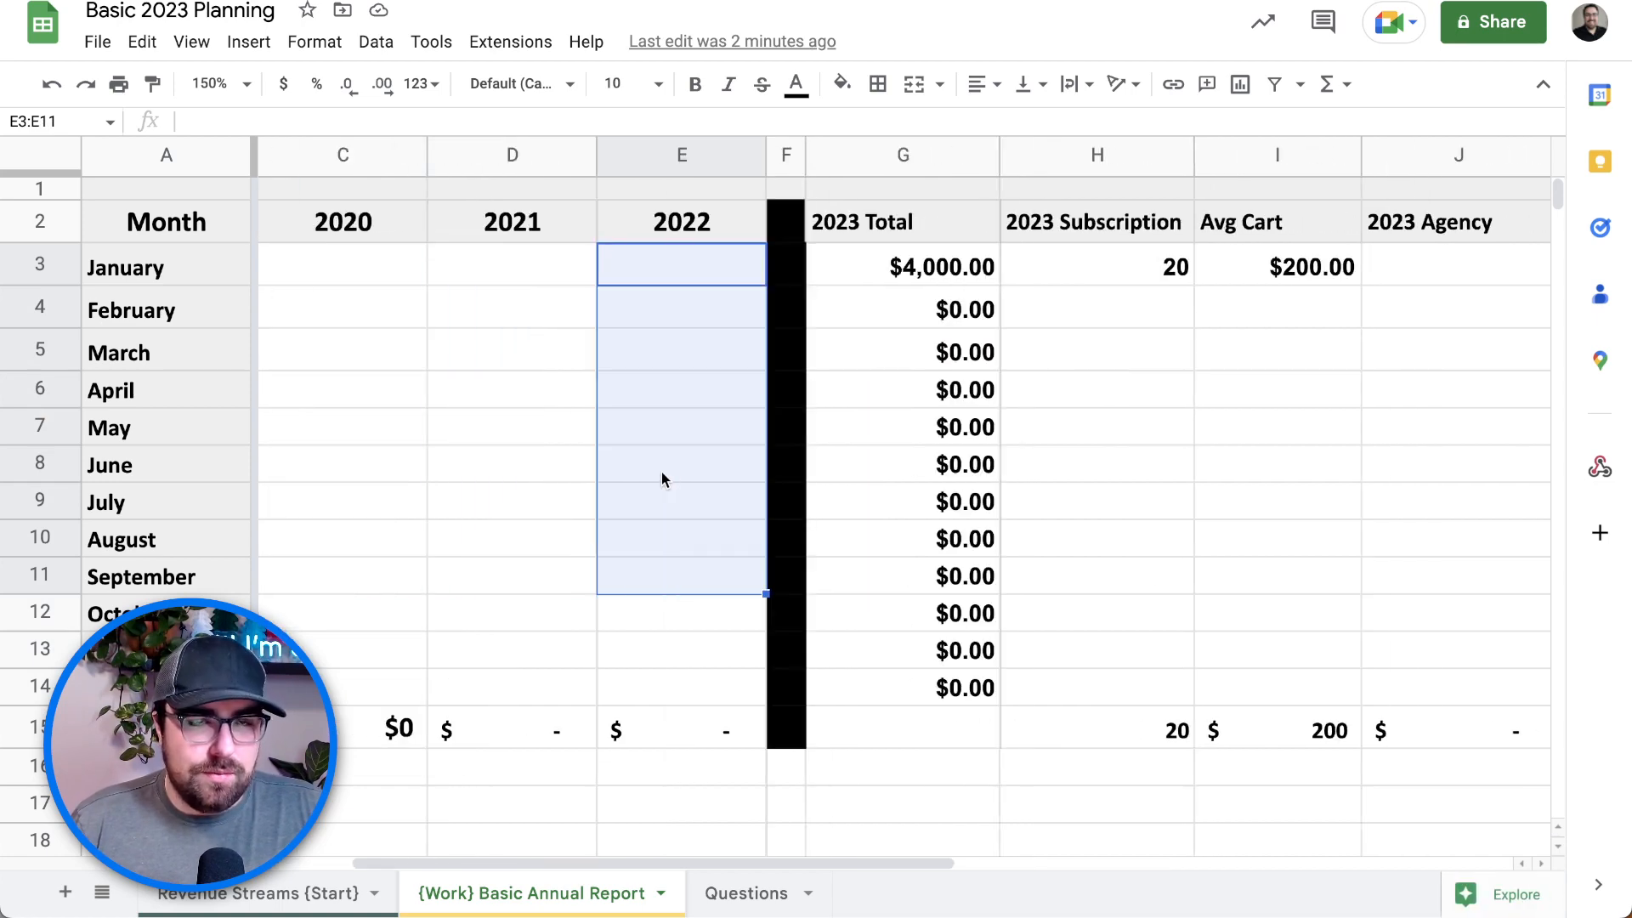
pyautogui.hscroll(-2, 660, 473)
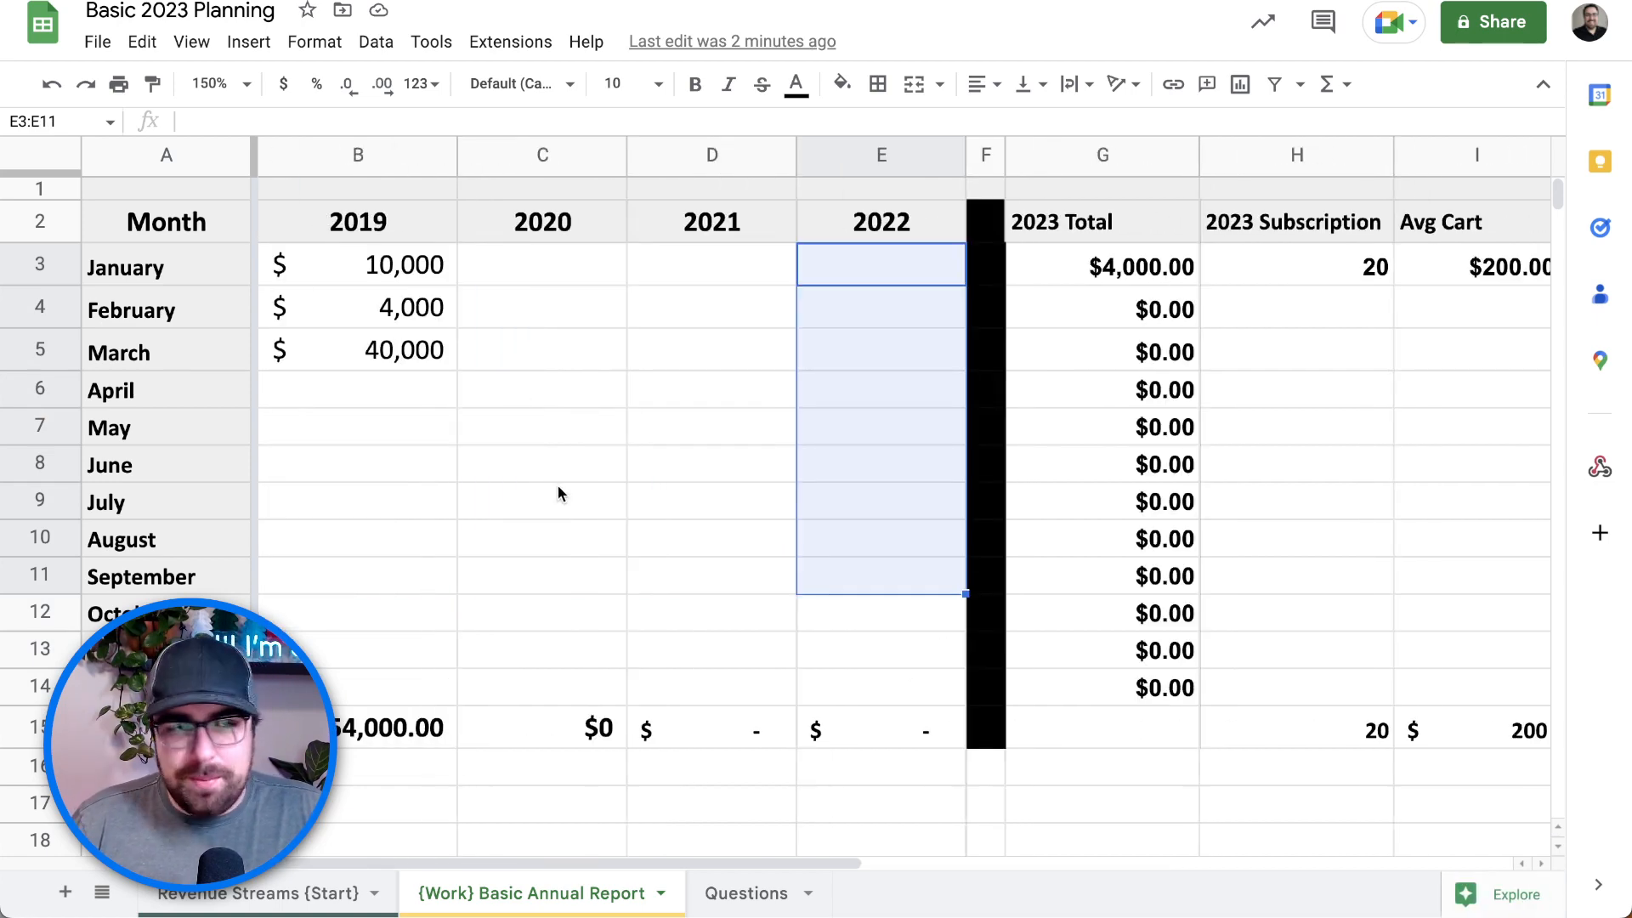
pyautogui.moveTo(396, 308); pyautogui.dragTo(848, 668)
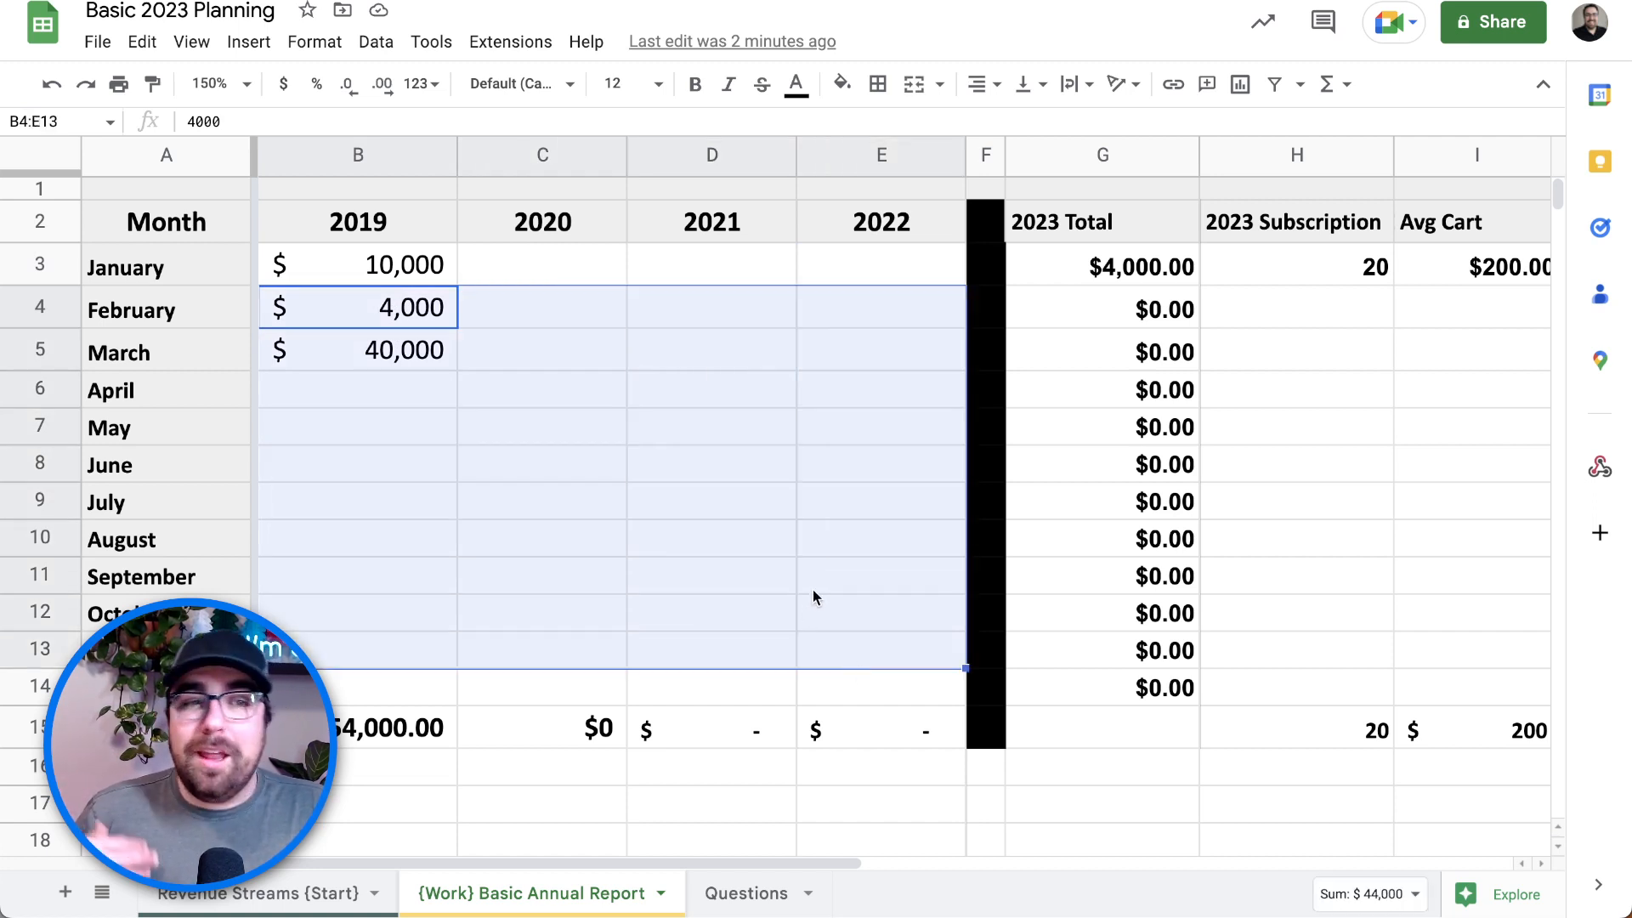
# Step: Examine the 2023 planning columns and how January's 2023 total is calculated from the subscription count and average cart
pyautogui.hscroll(4, 1049, 488)
pyautogui.click(1050, 488)
pyautogui.hscroll(5, 1100, 472)
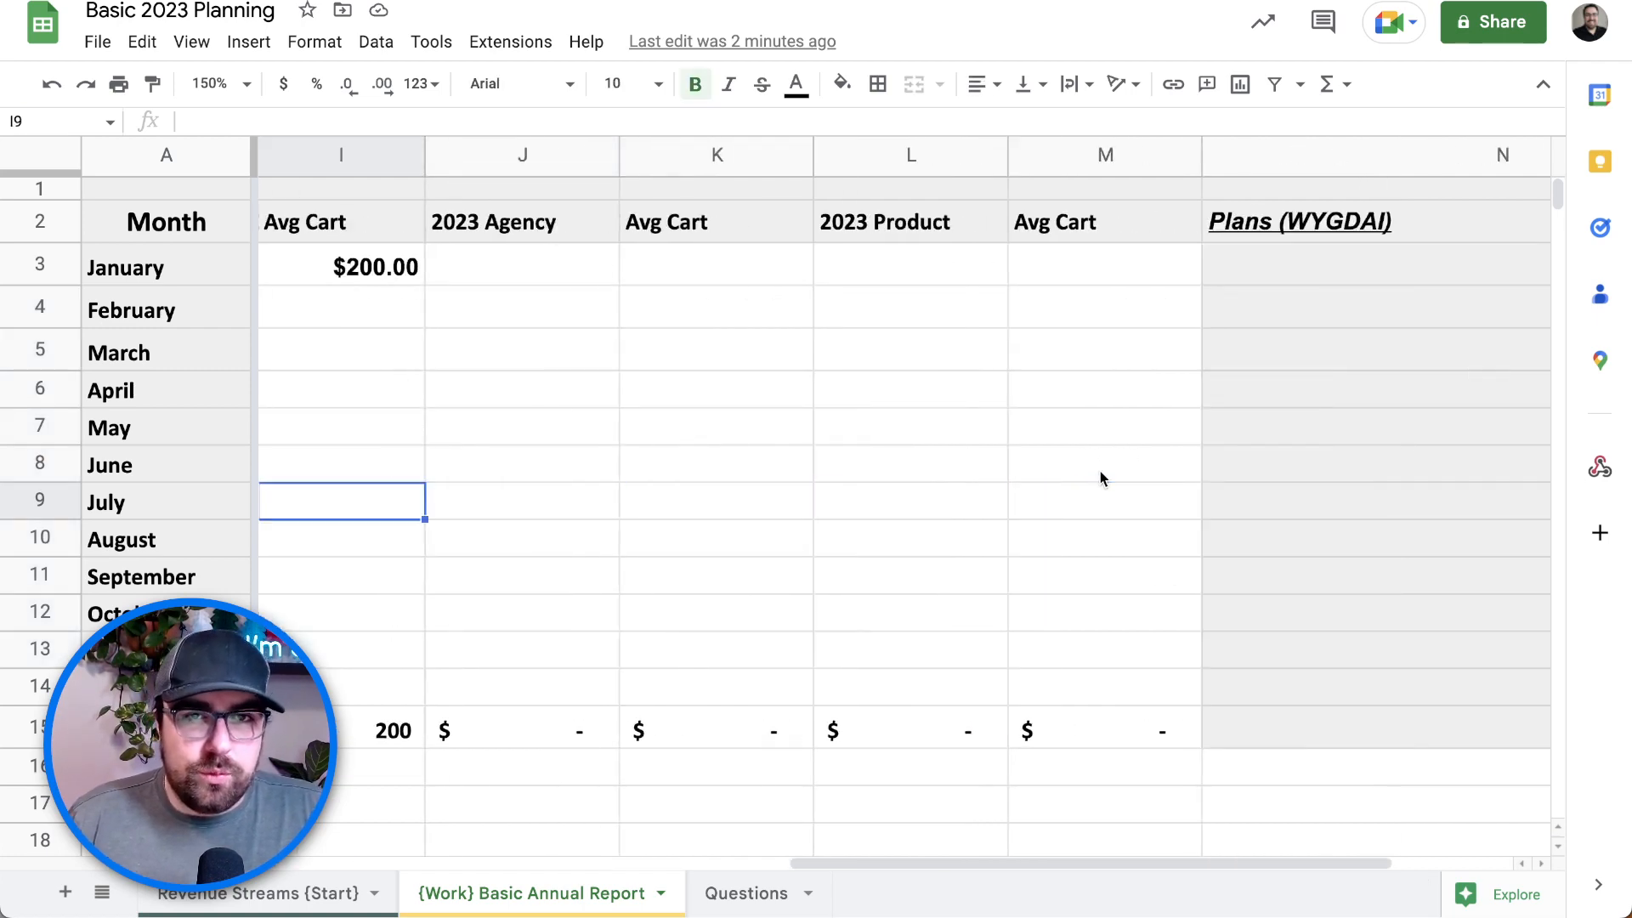
pyautogui.hscroll(-4, 1090, 470)
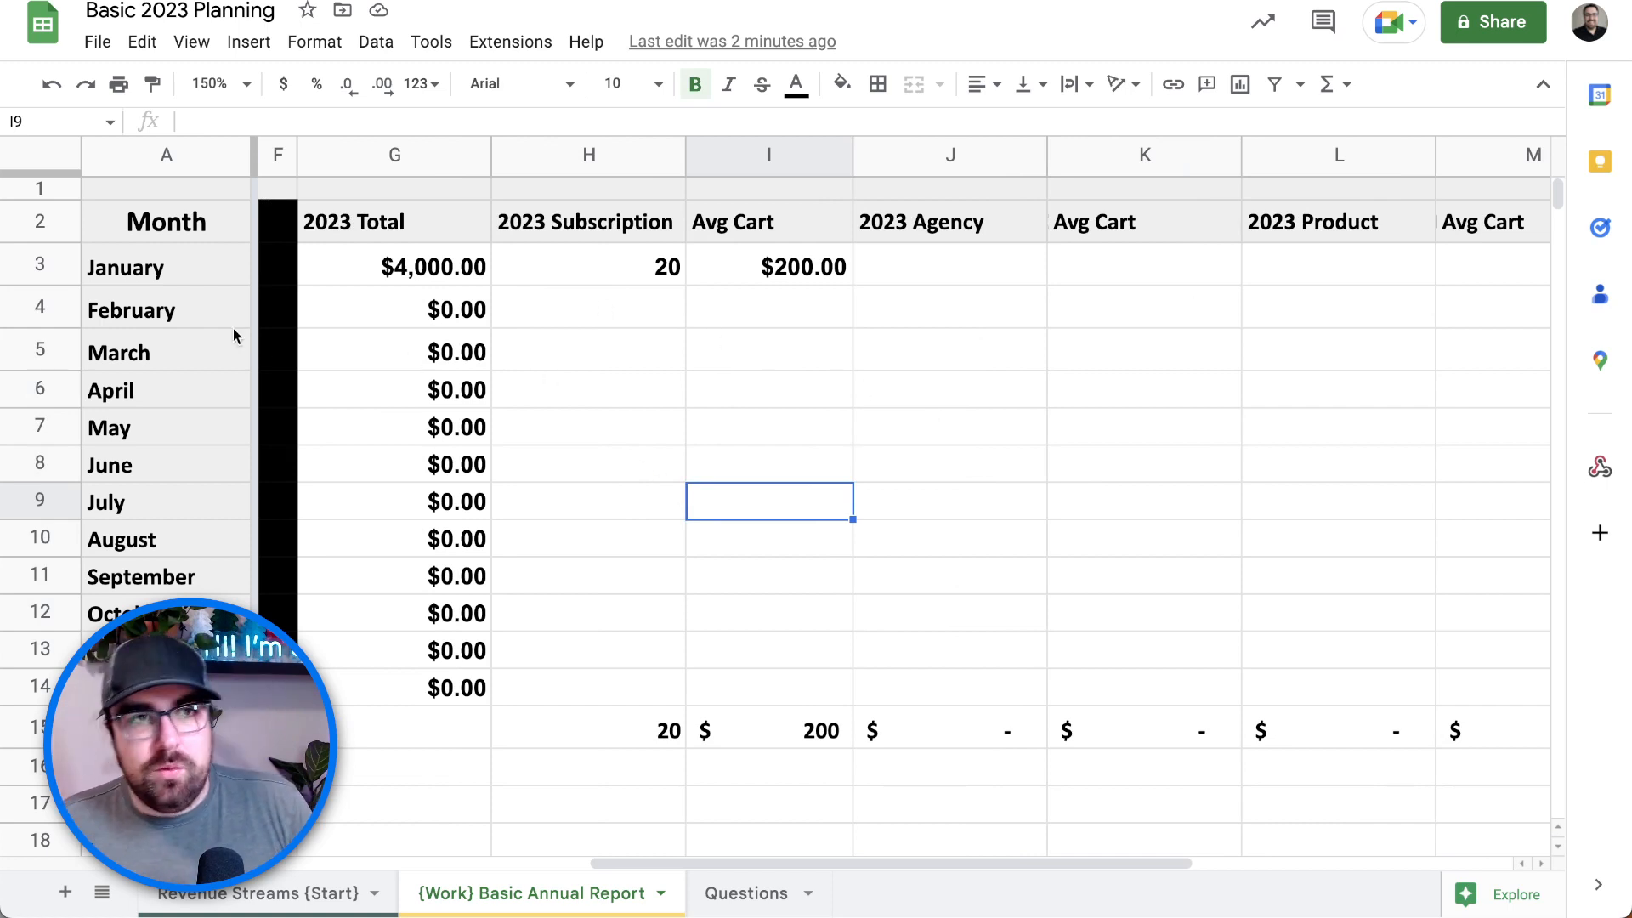
pyautogui.click(172, 277)
pyautogui.click(412, 270)
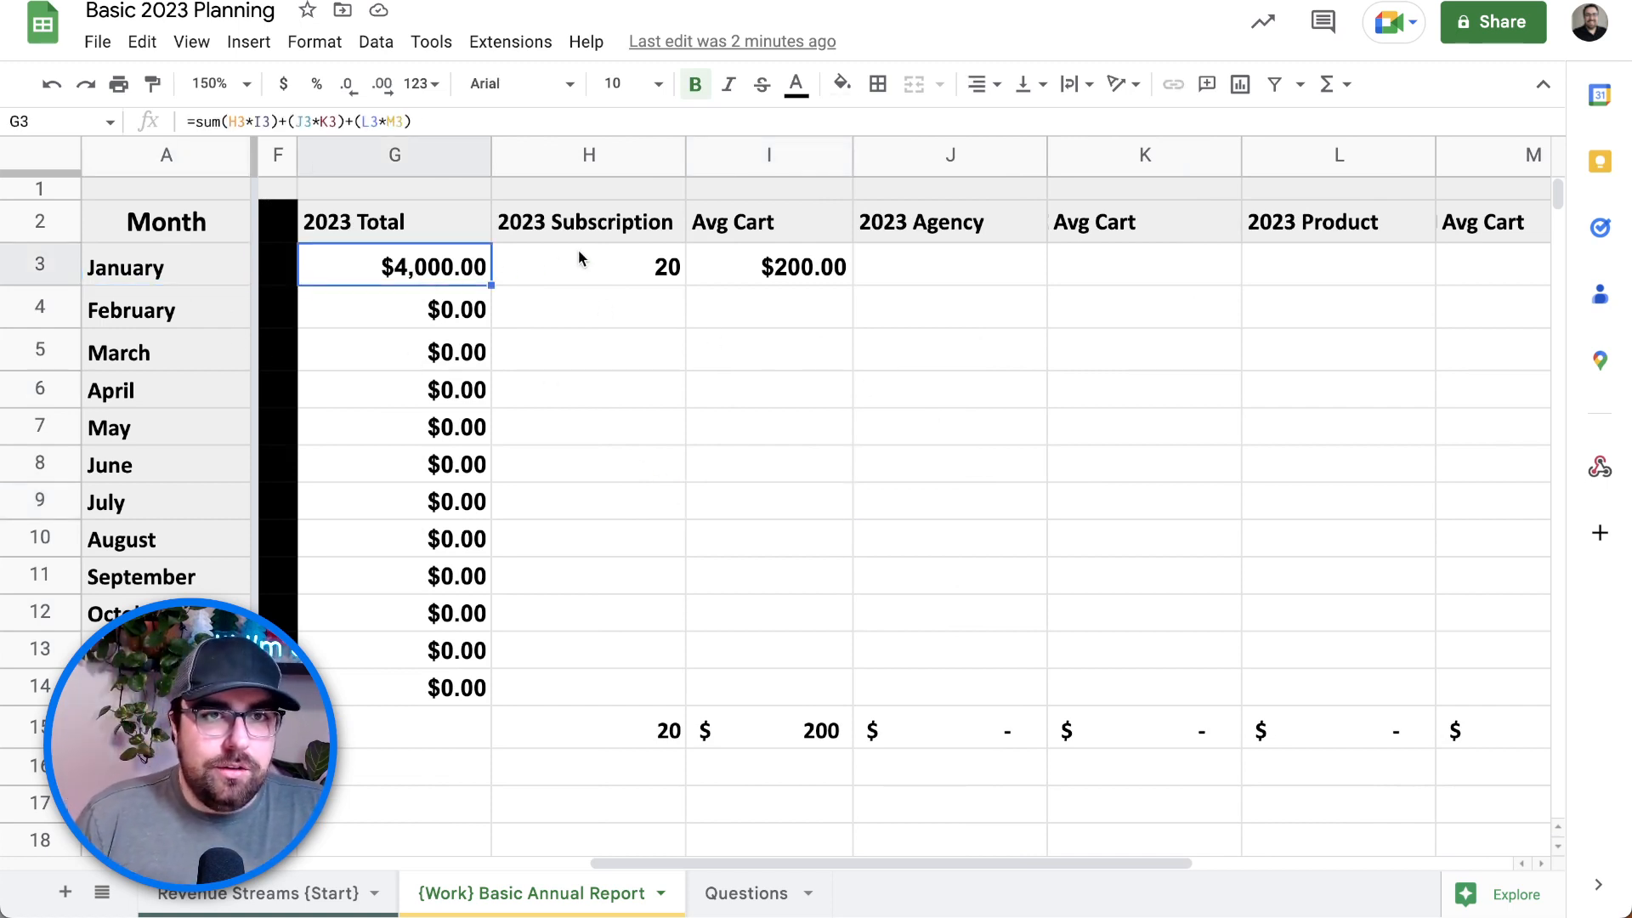
pyautogui.click(609, 264)
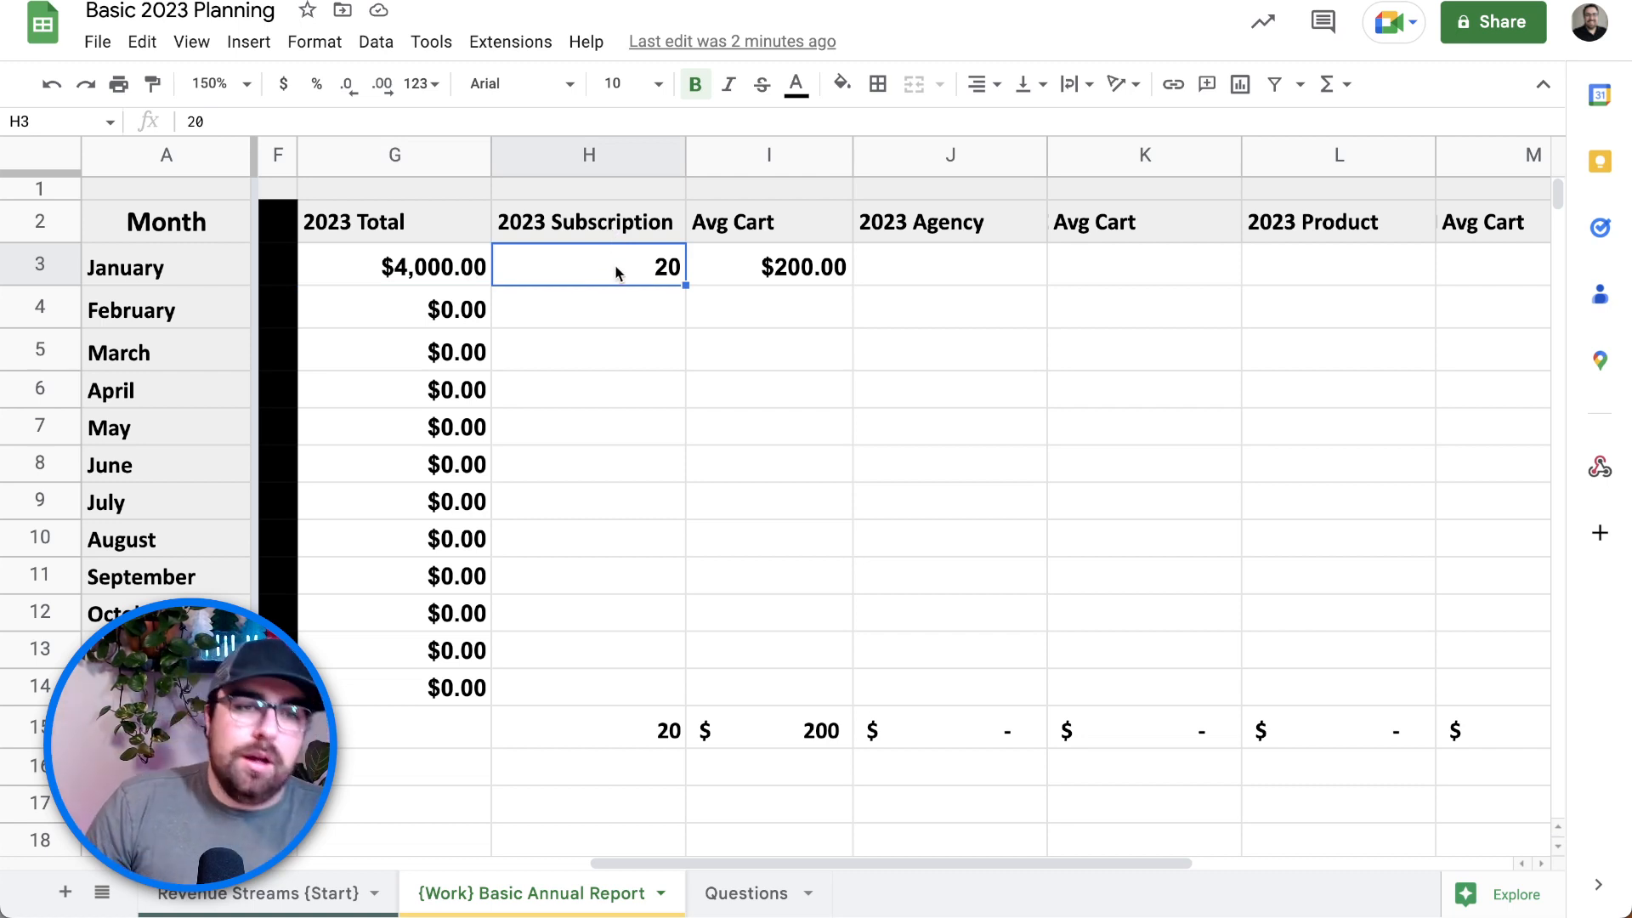
pyautogui.click(777, 280)
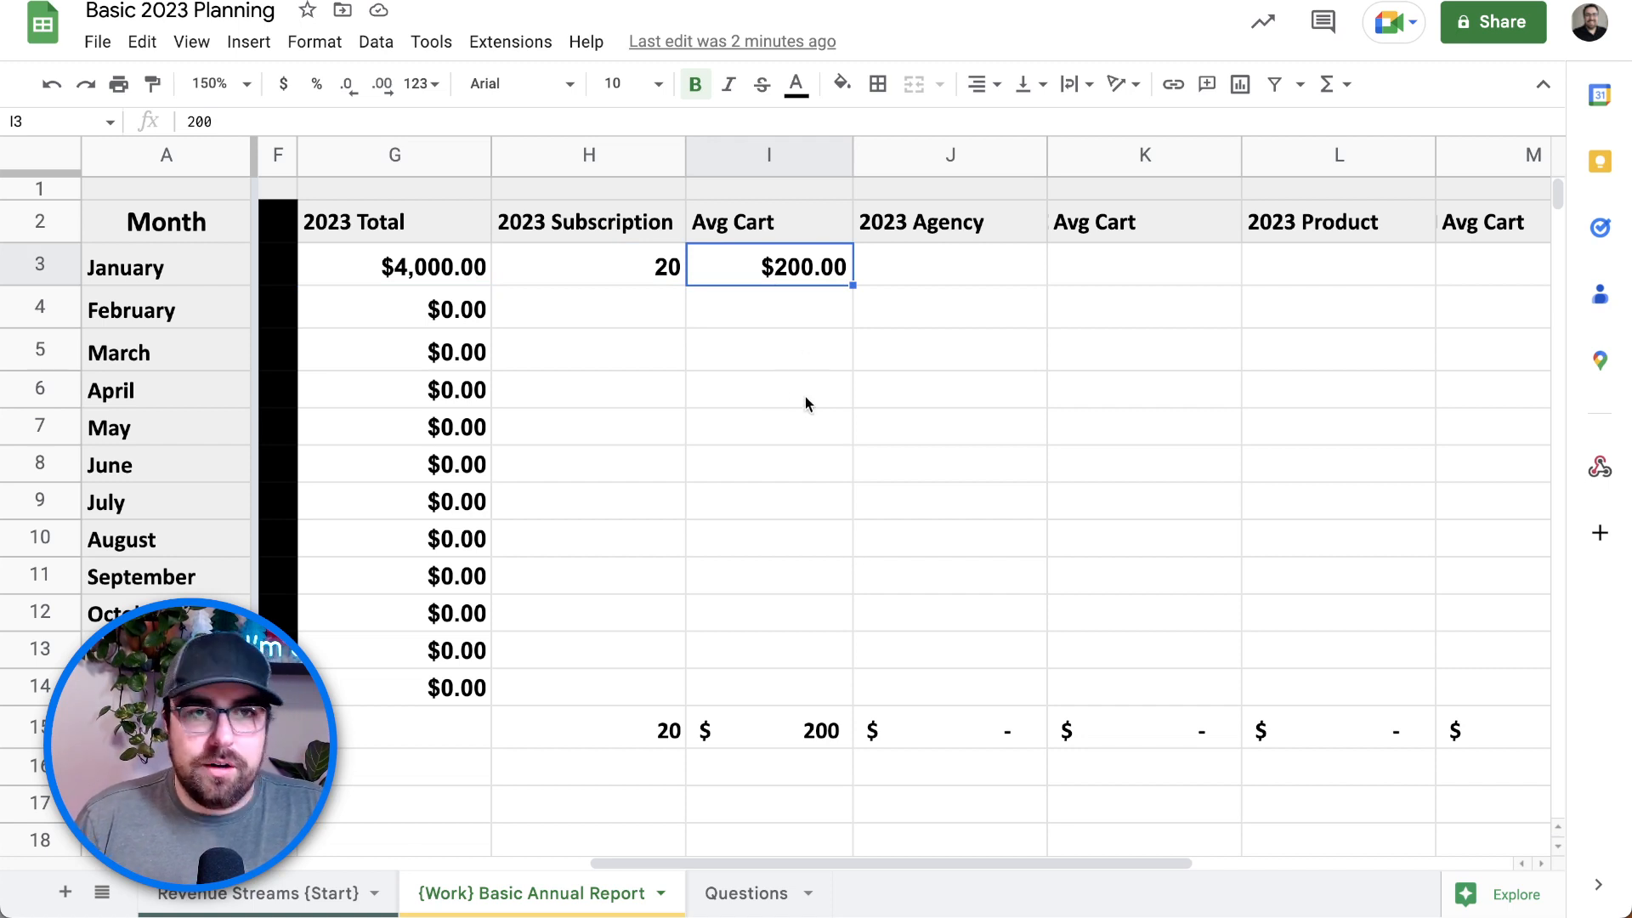
# Step: Enter January's 2023 Agency count as 2 with an average cart of 4,000
pyautogui.click(899, 282)
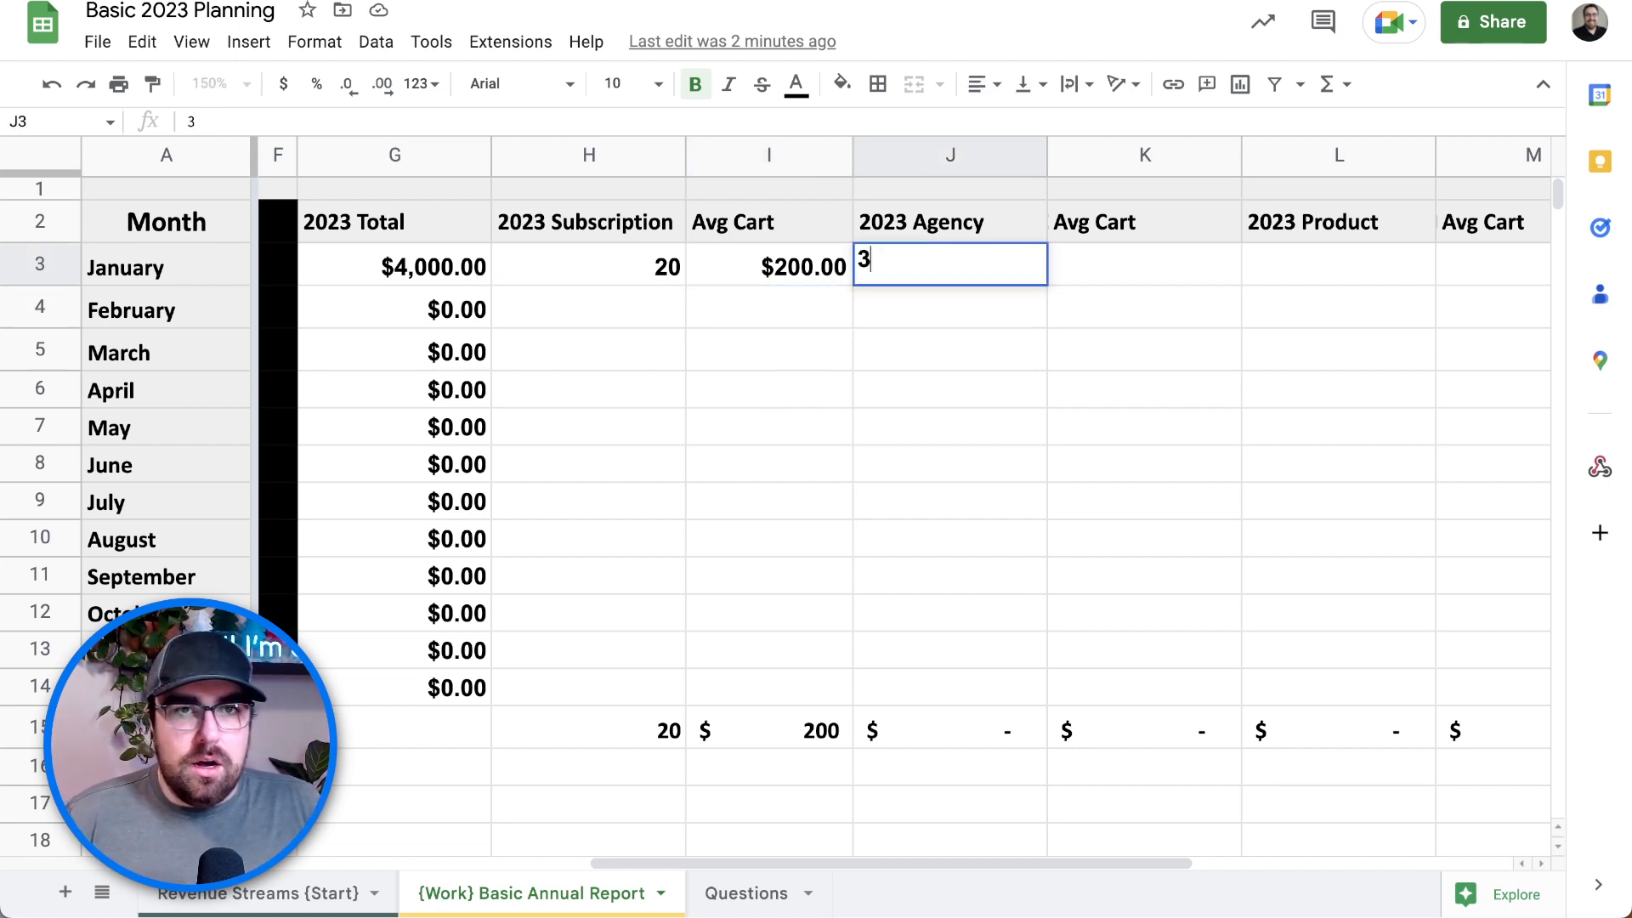
pyautogui.write('2')
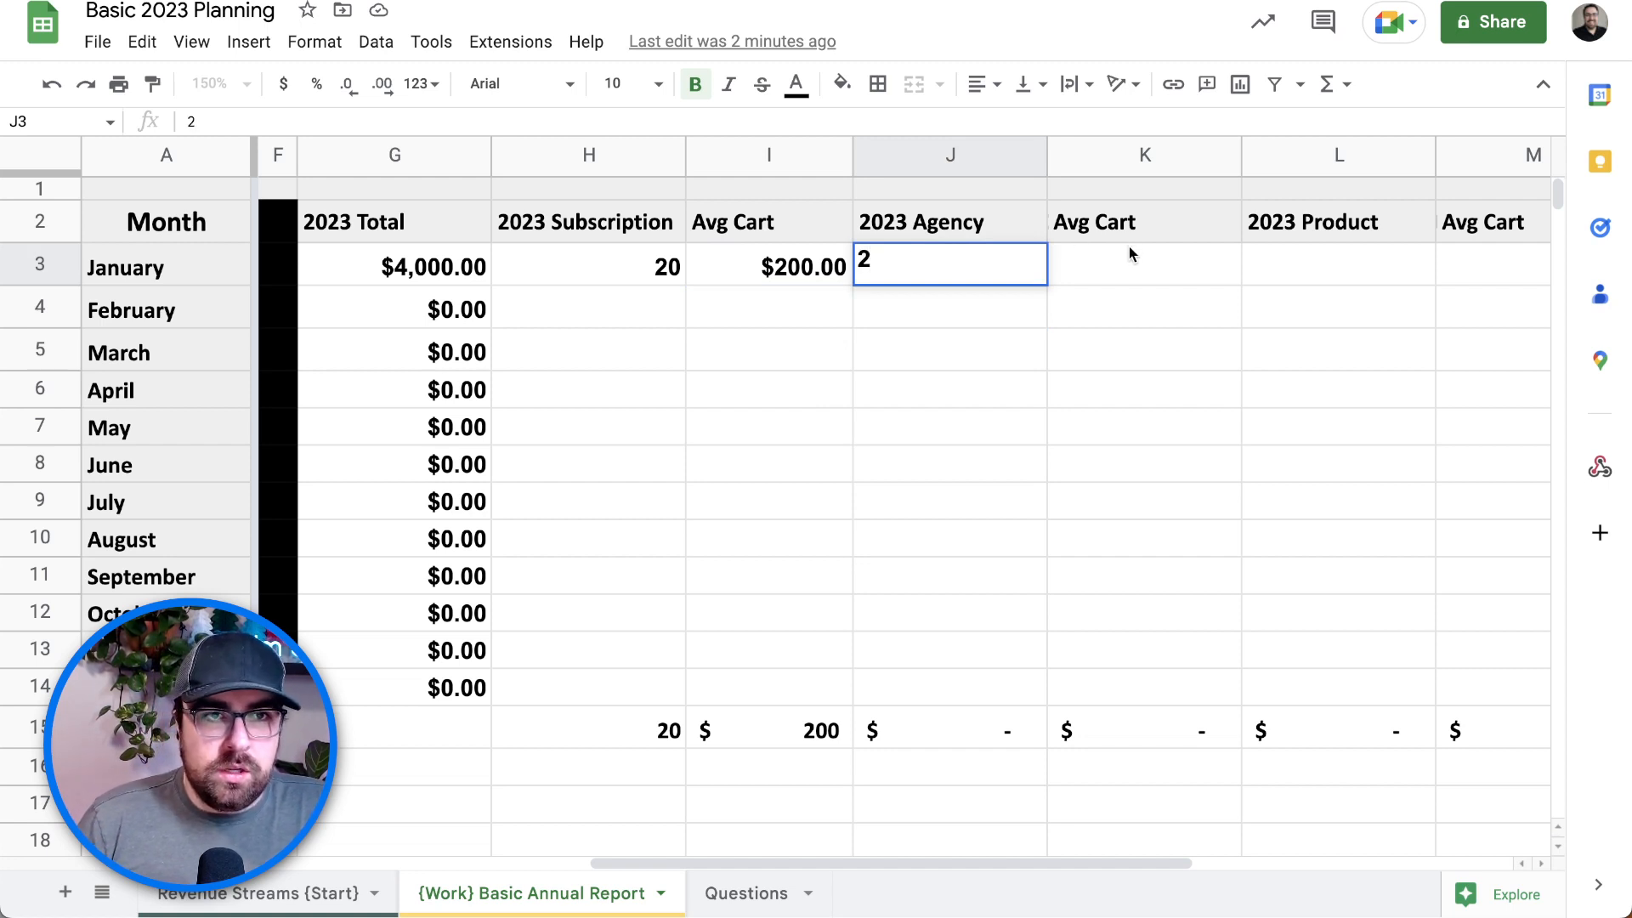
pyautogui.click(1134, 268)
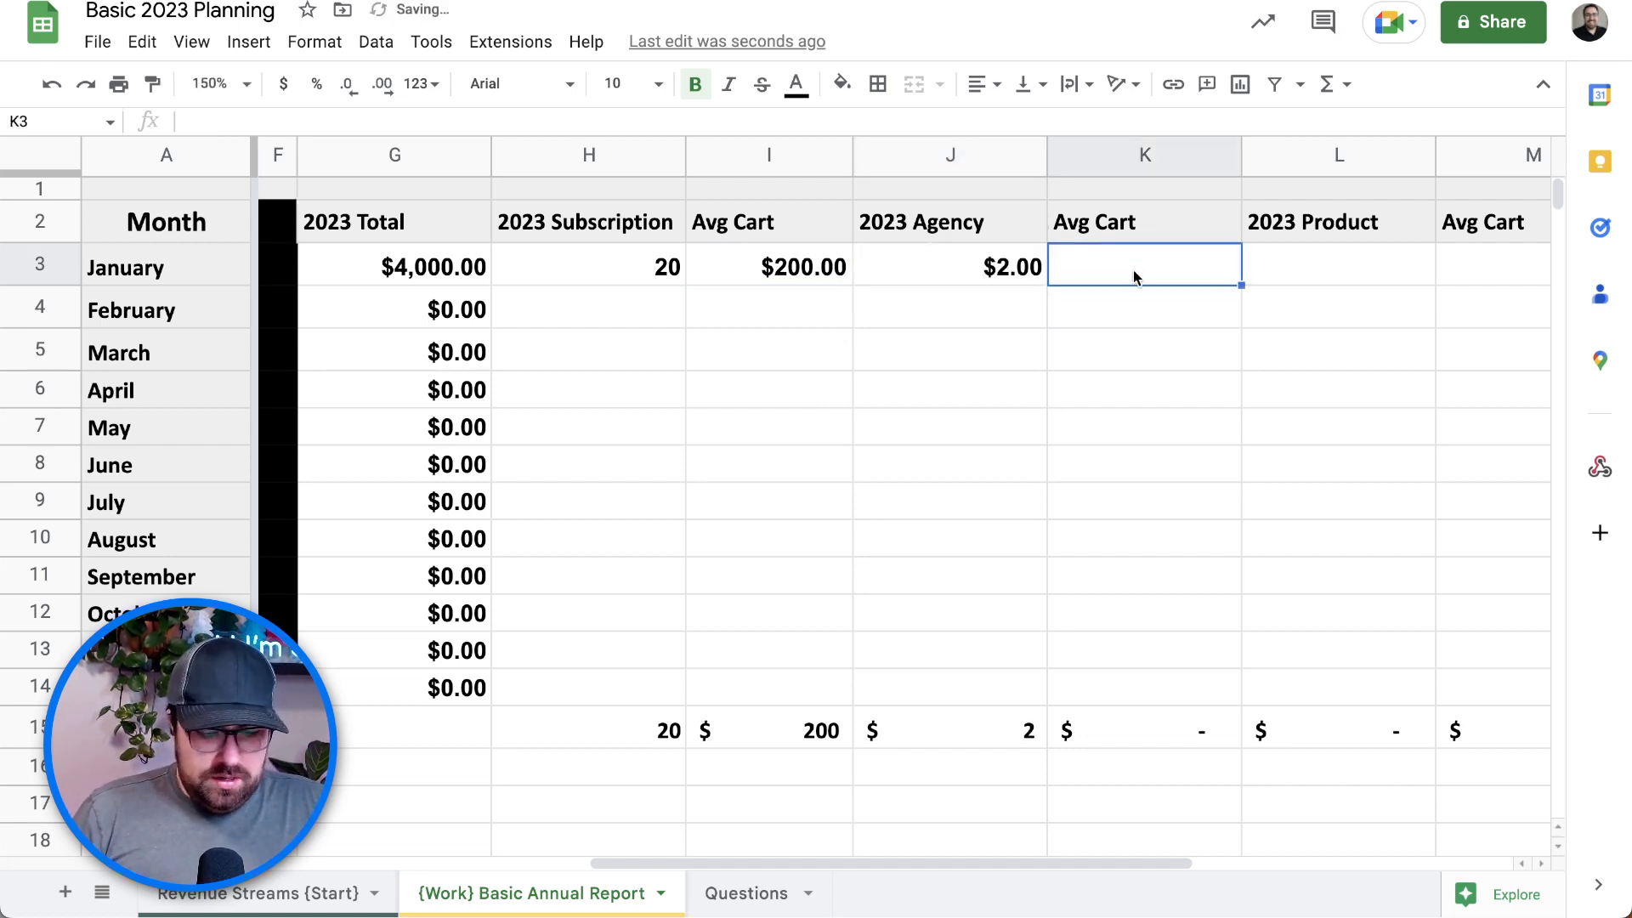
pyautogui.write('400')
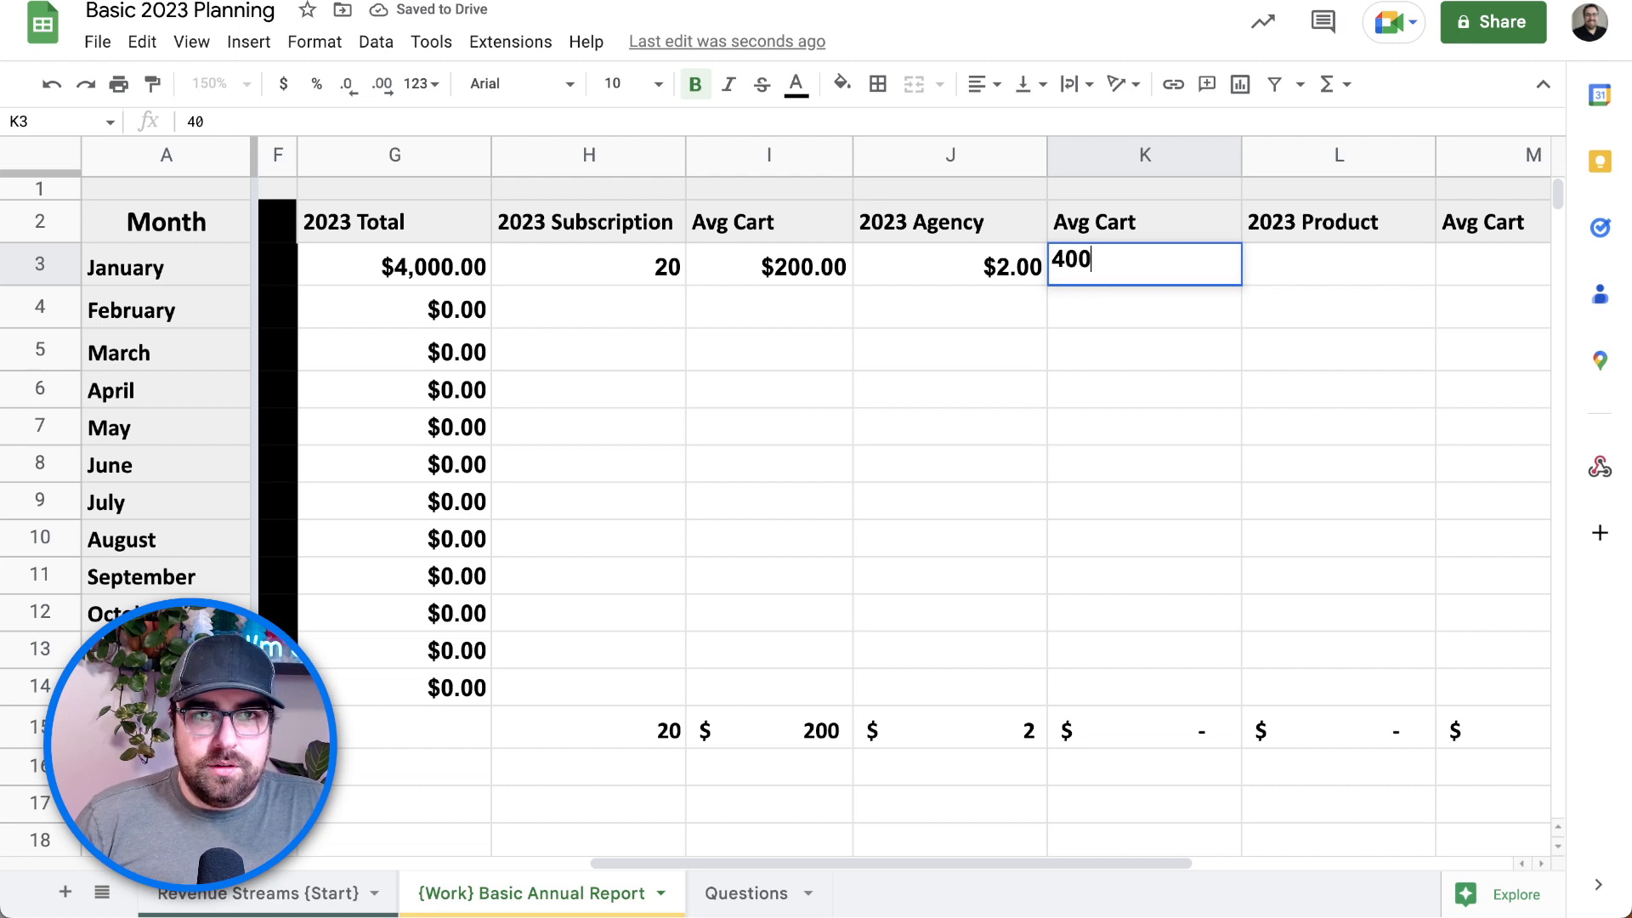
pyautogui.press('BackSpace')
pyautogui.write('00')
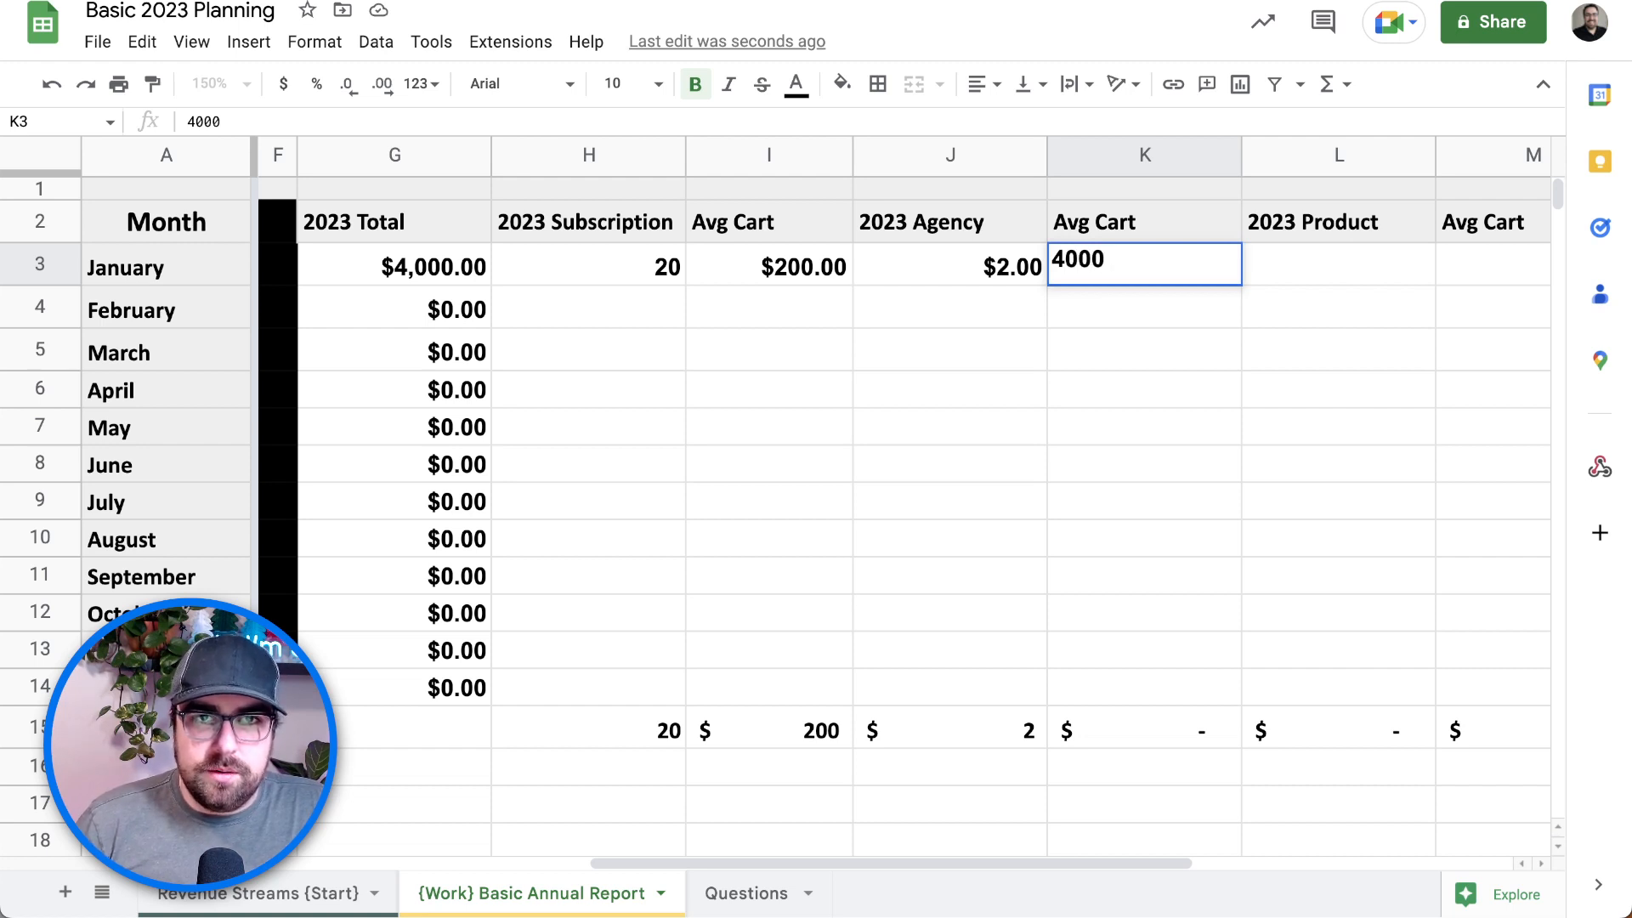
pyautogui.press('Return')
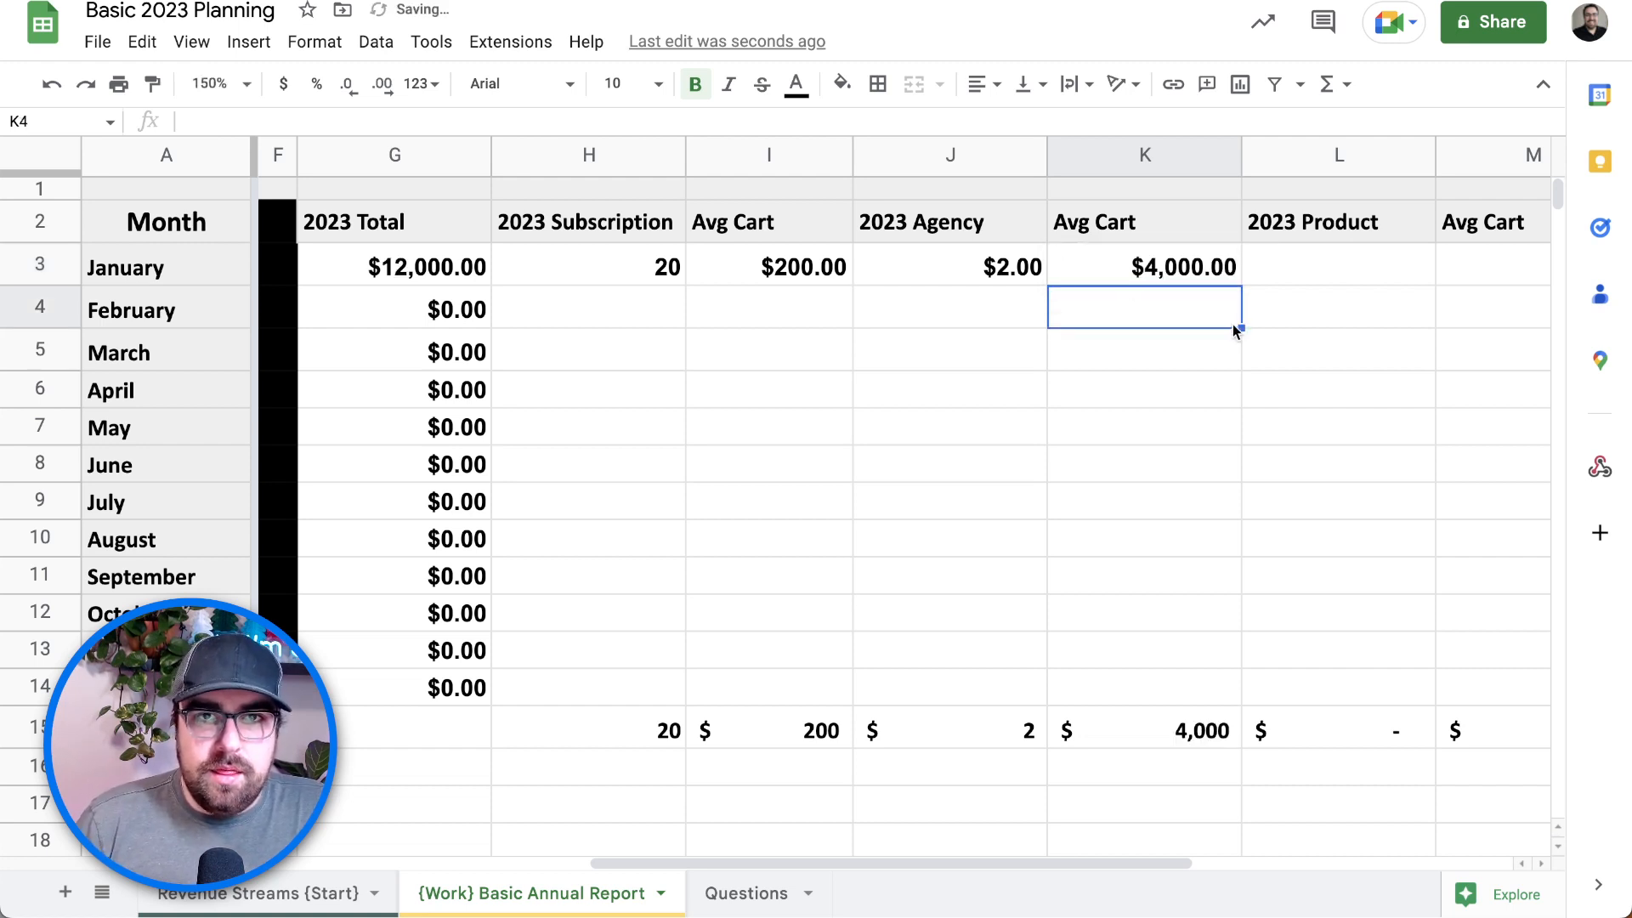
# Step: Enter January's 2023 Product count as 4 with an average cart of 1,000
pyautogui.hscroll(2, 1217, 319)
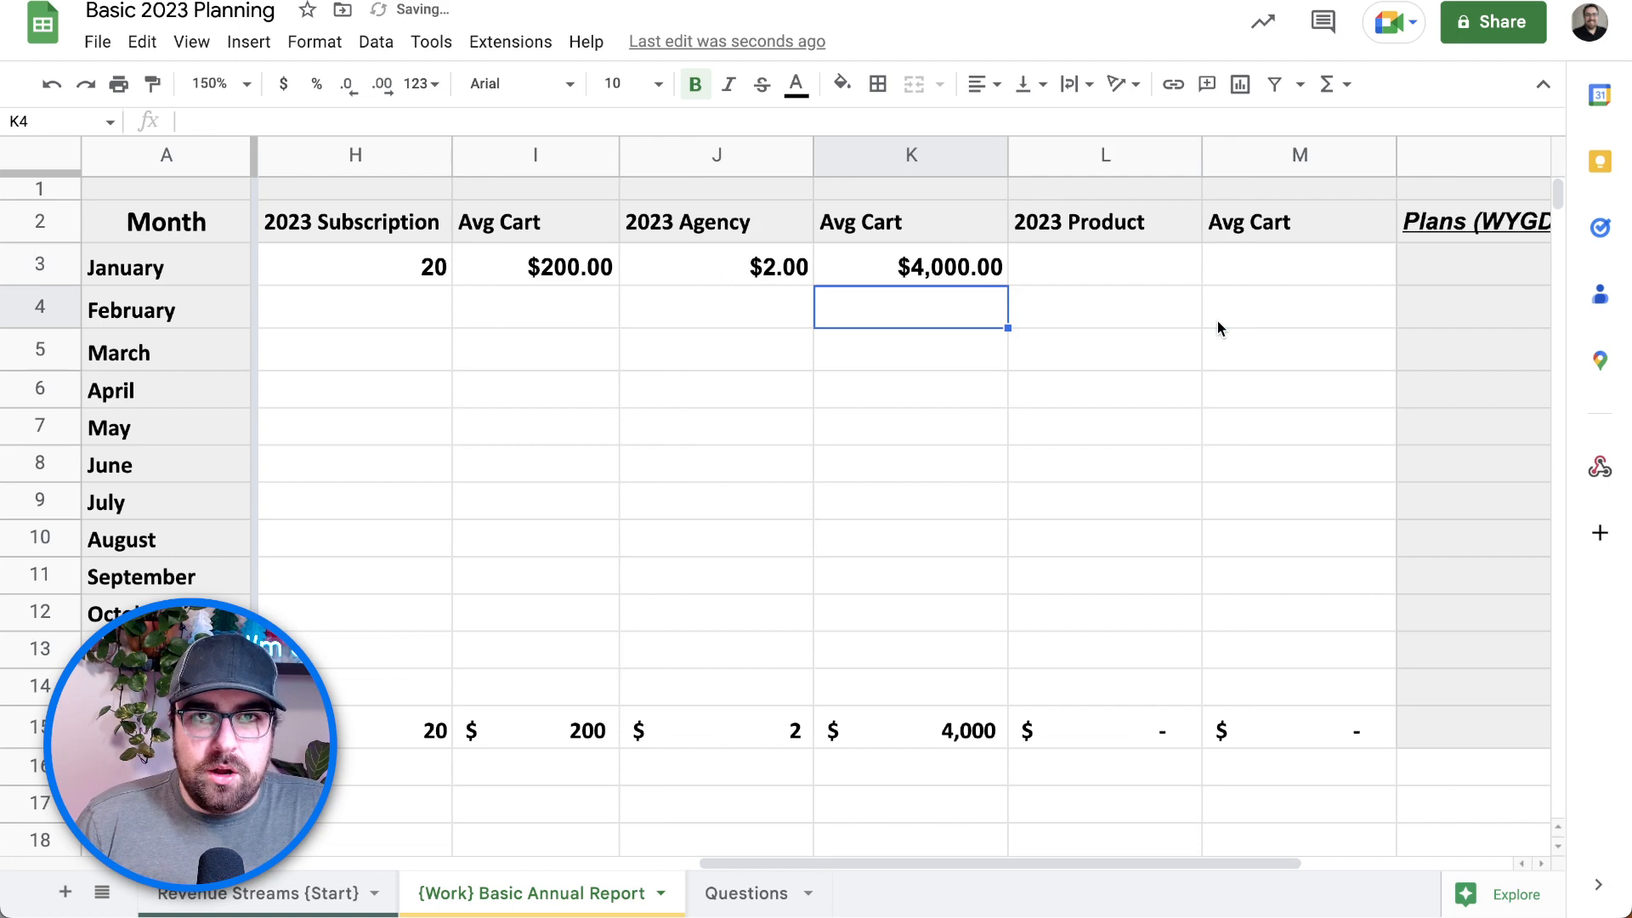
pyautogui.click(1173, 274)
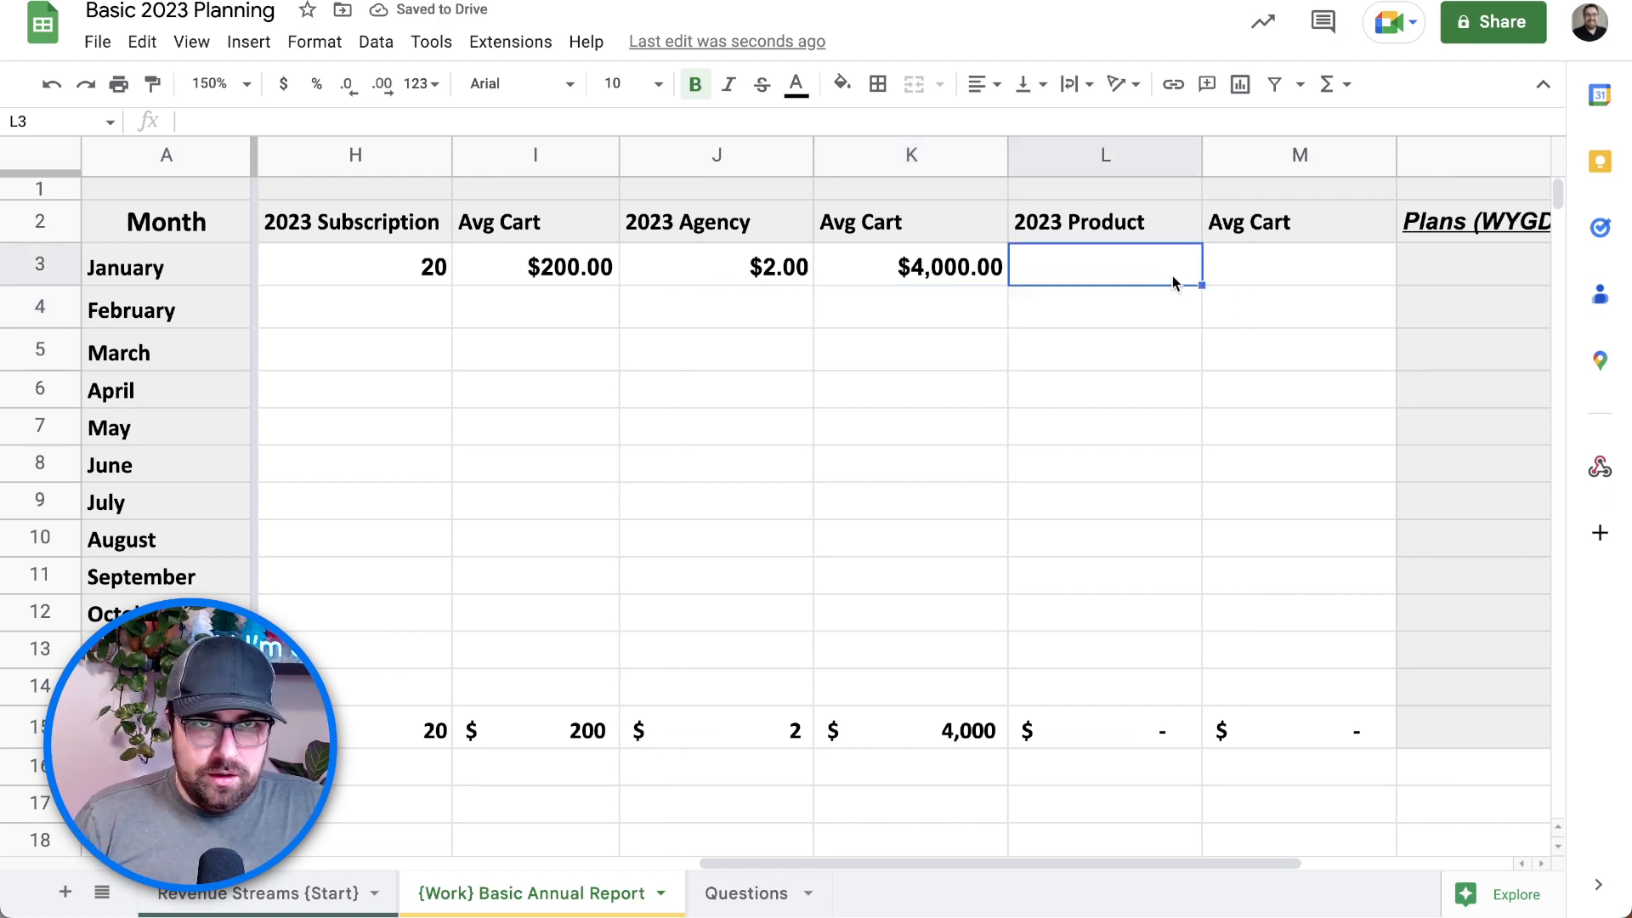
pyautogui.write('4')
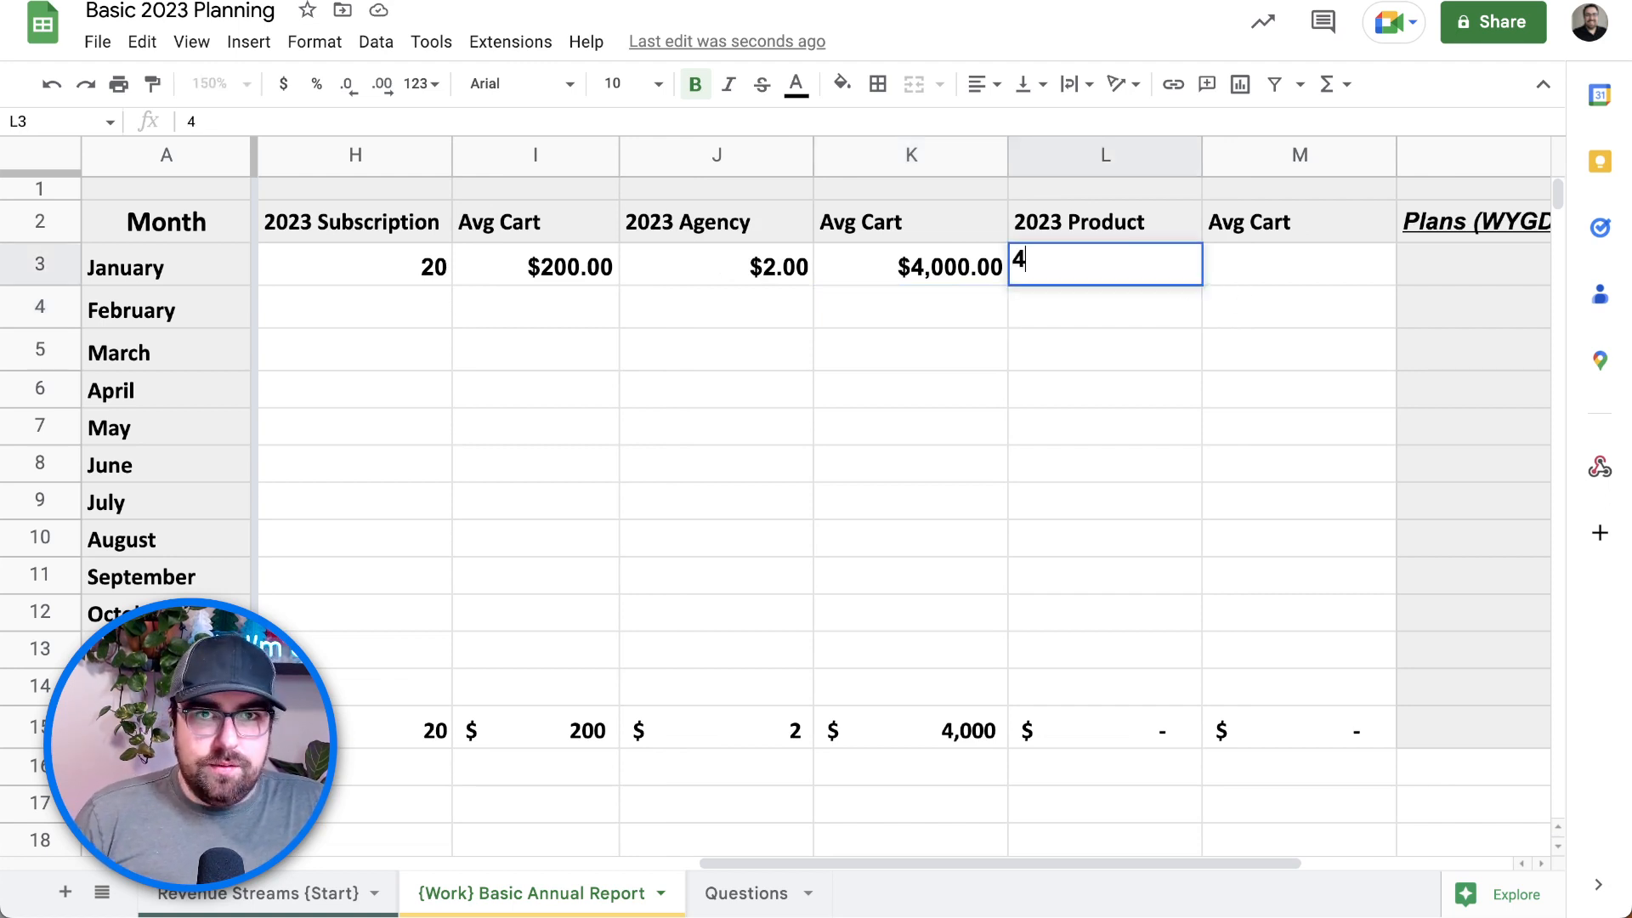
pyautogui.press('Tab')
pyautogui.write('10000')
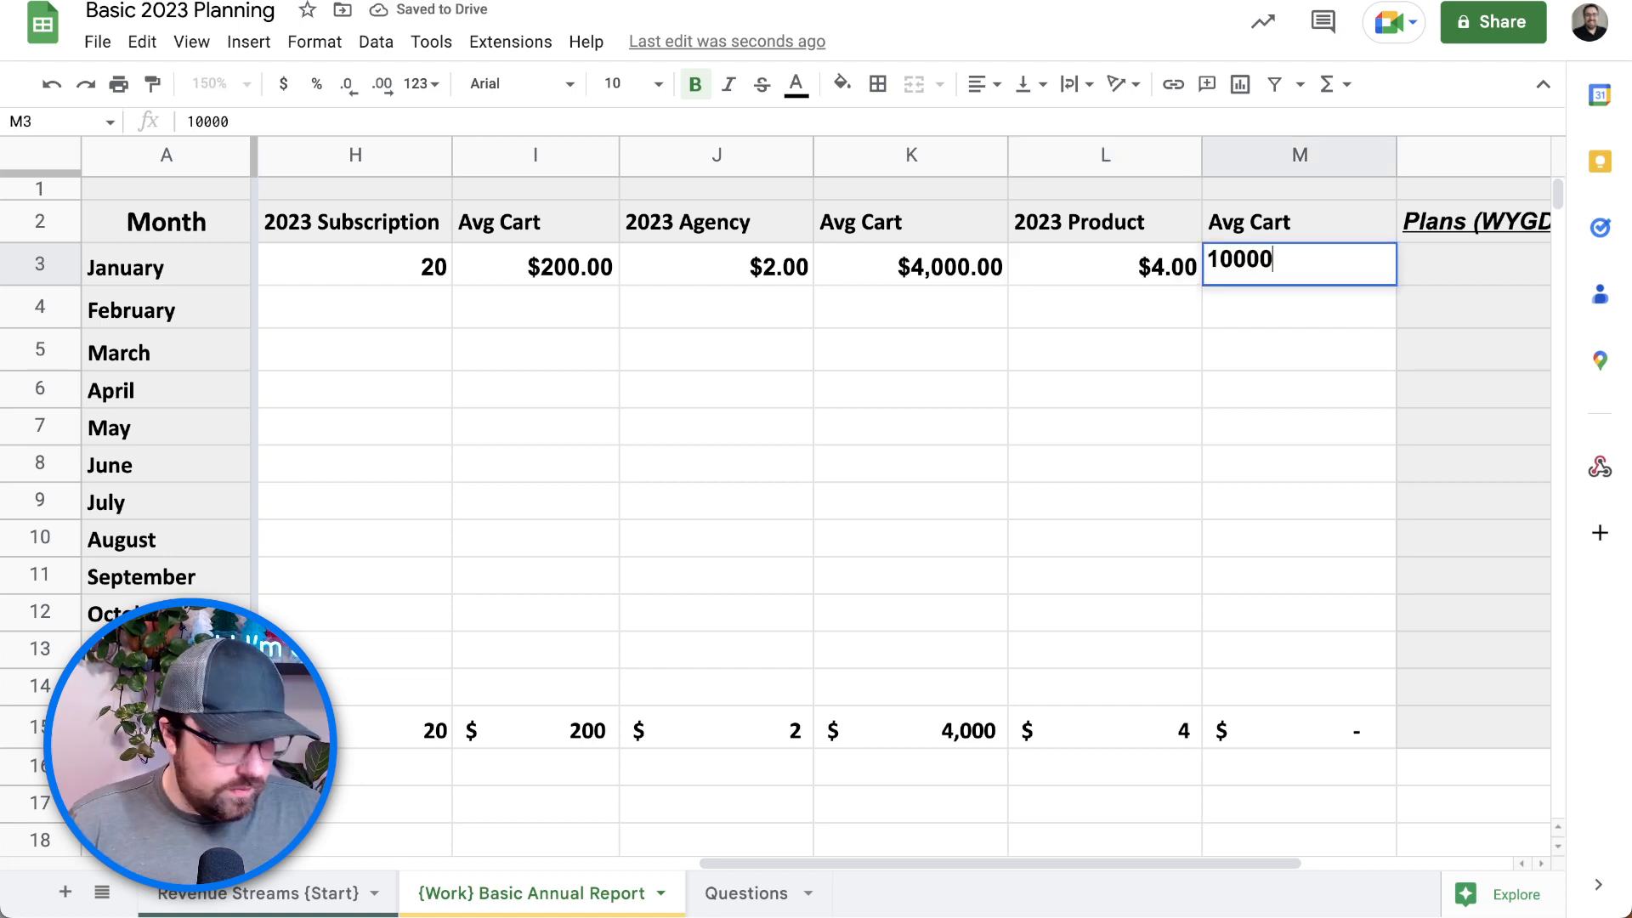
pyautogui.press('BackSpace')
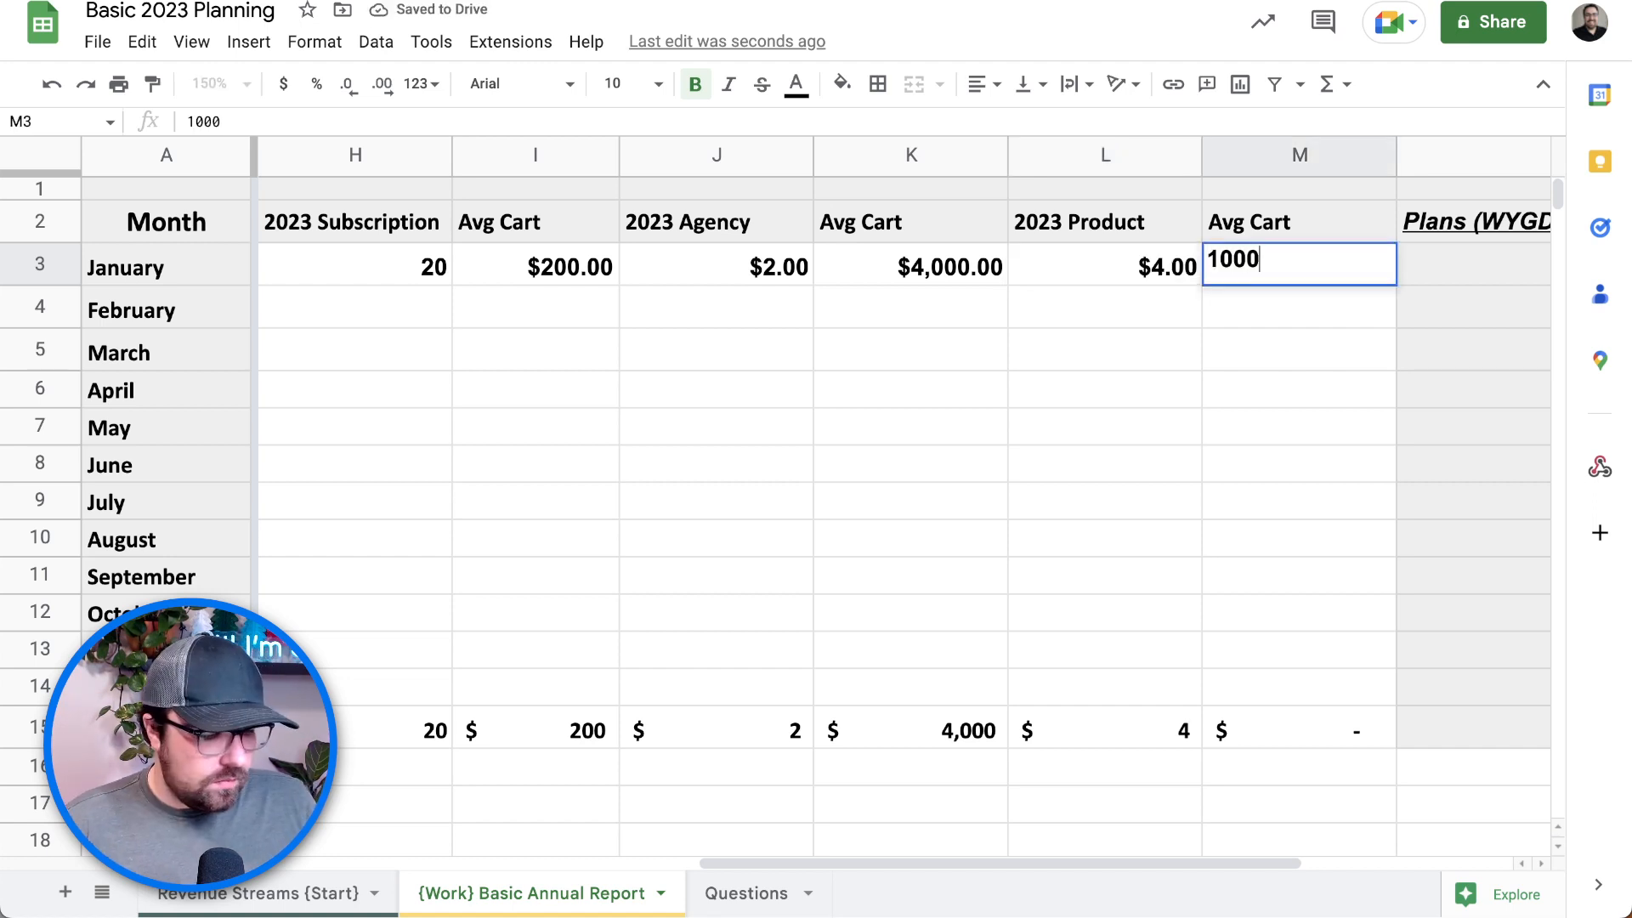
pyautogui.press('Return')
# Step: Check January's 2023 total alongside its subscription, agency and product entries
pyautogui.click(833, 457)
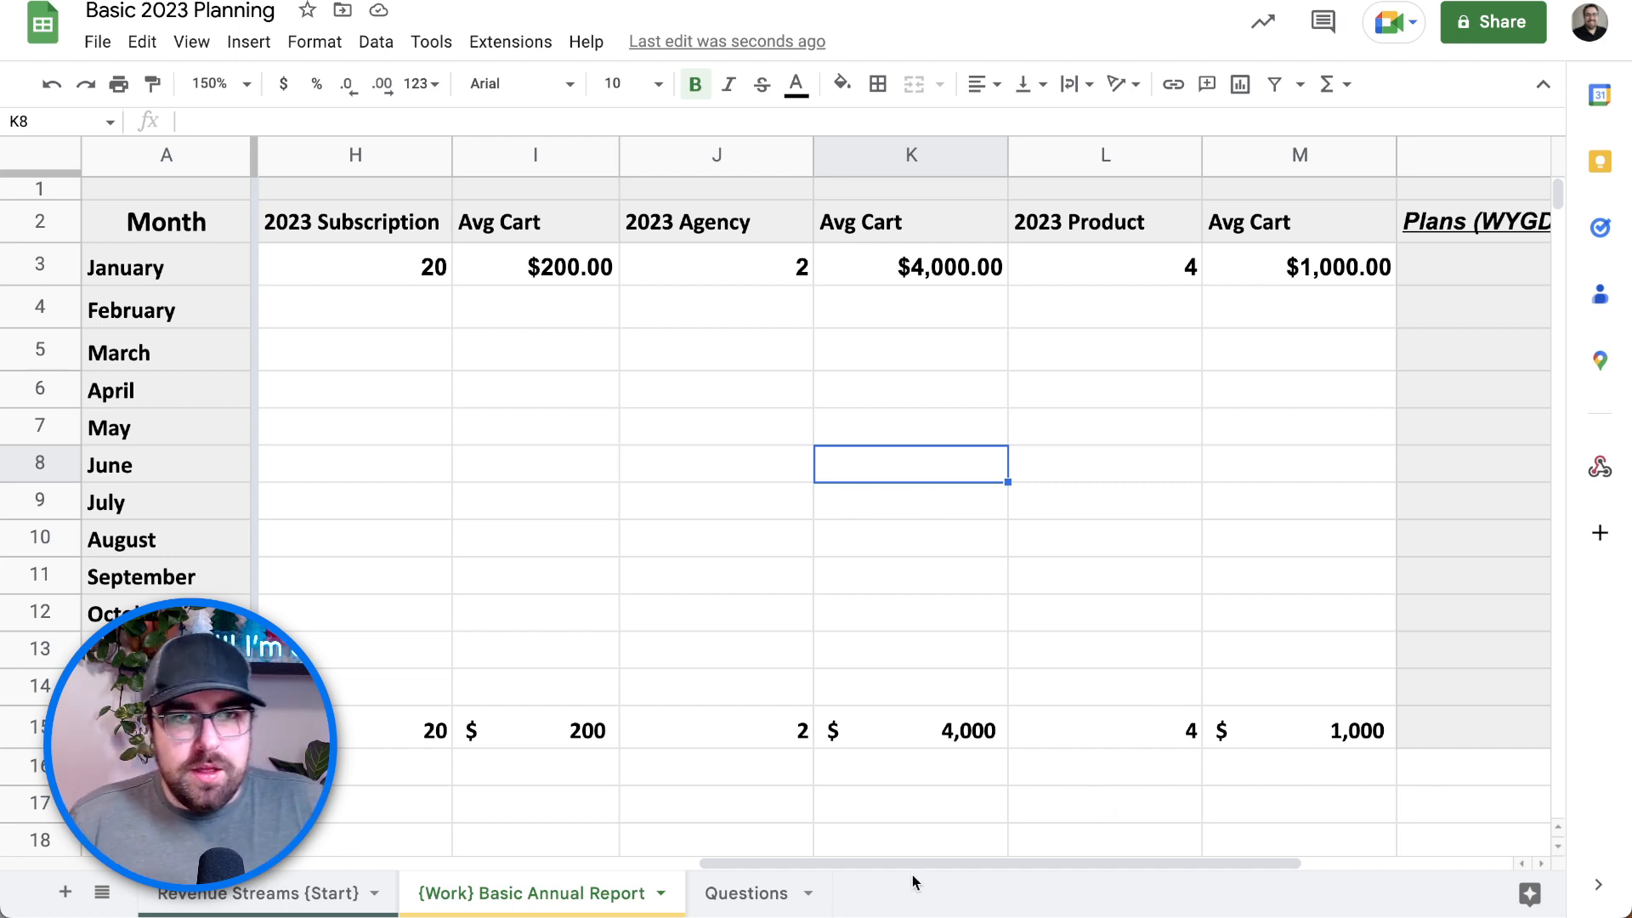
pyautogui.moveTo(912, 861); pyautogui.dragTo(858, 835)
pyautogui.click(731, 538)
pyautogui.click(463, 276)
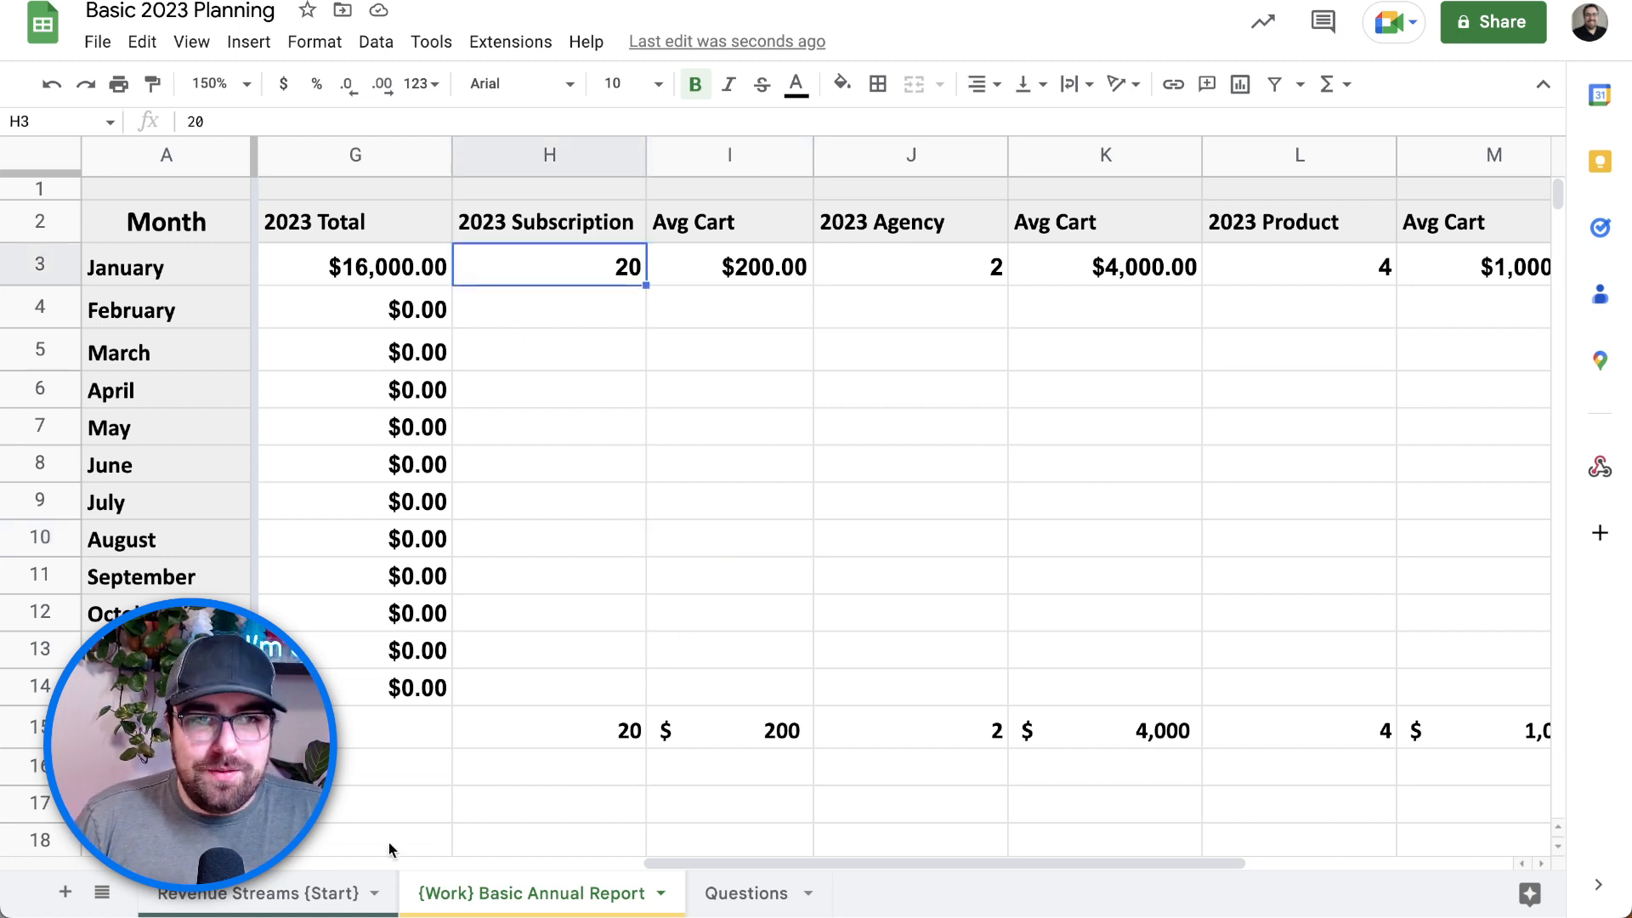
# Step: Compare the 2023 targets on the Revenue Streams sheet with January's average cart and product entries in the annual report
pyautogui.click(338, 893)
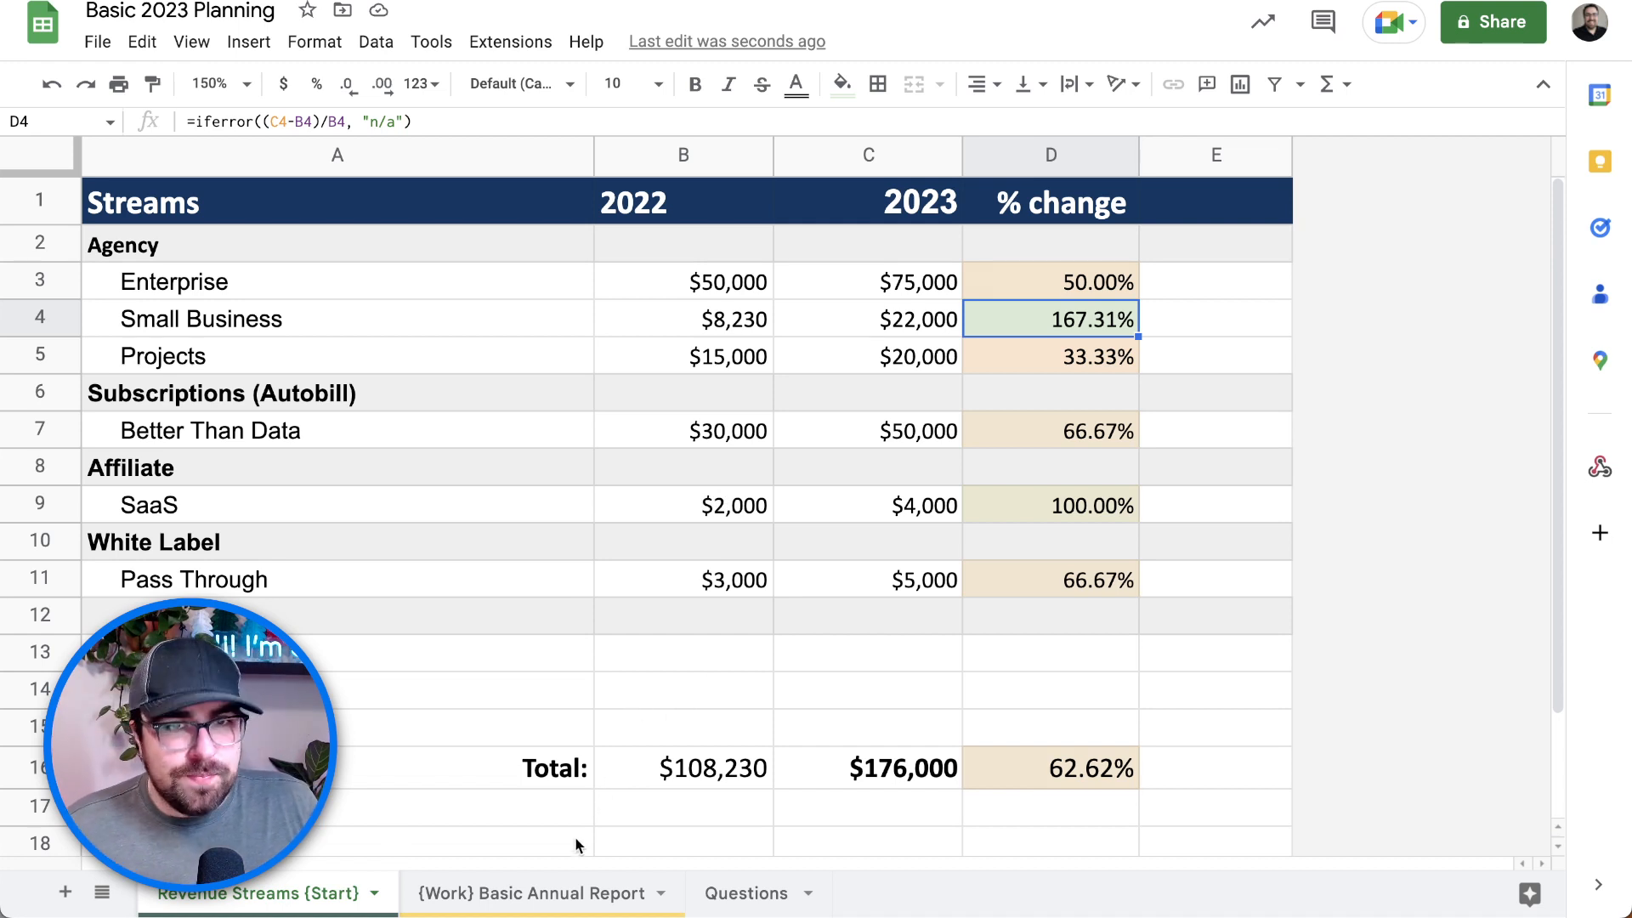
pyautogui.click(572, 895)
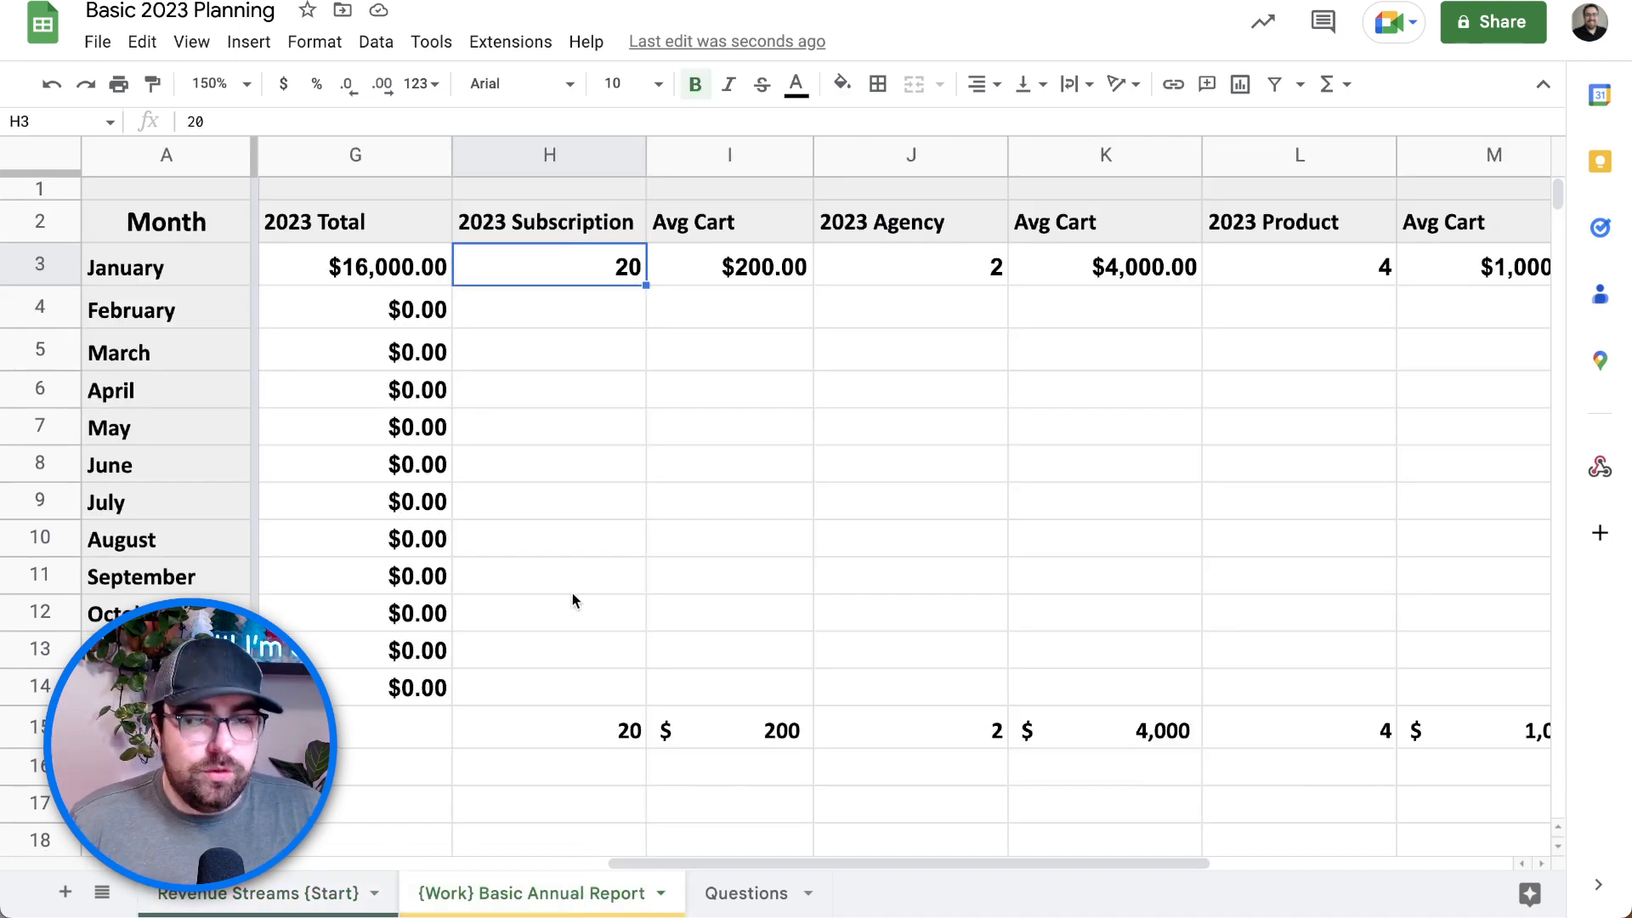
pyautogui.click(713, 281)
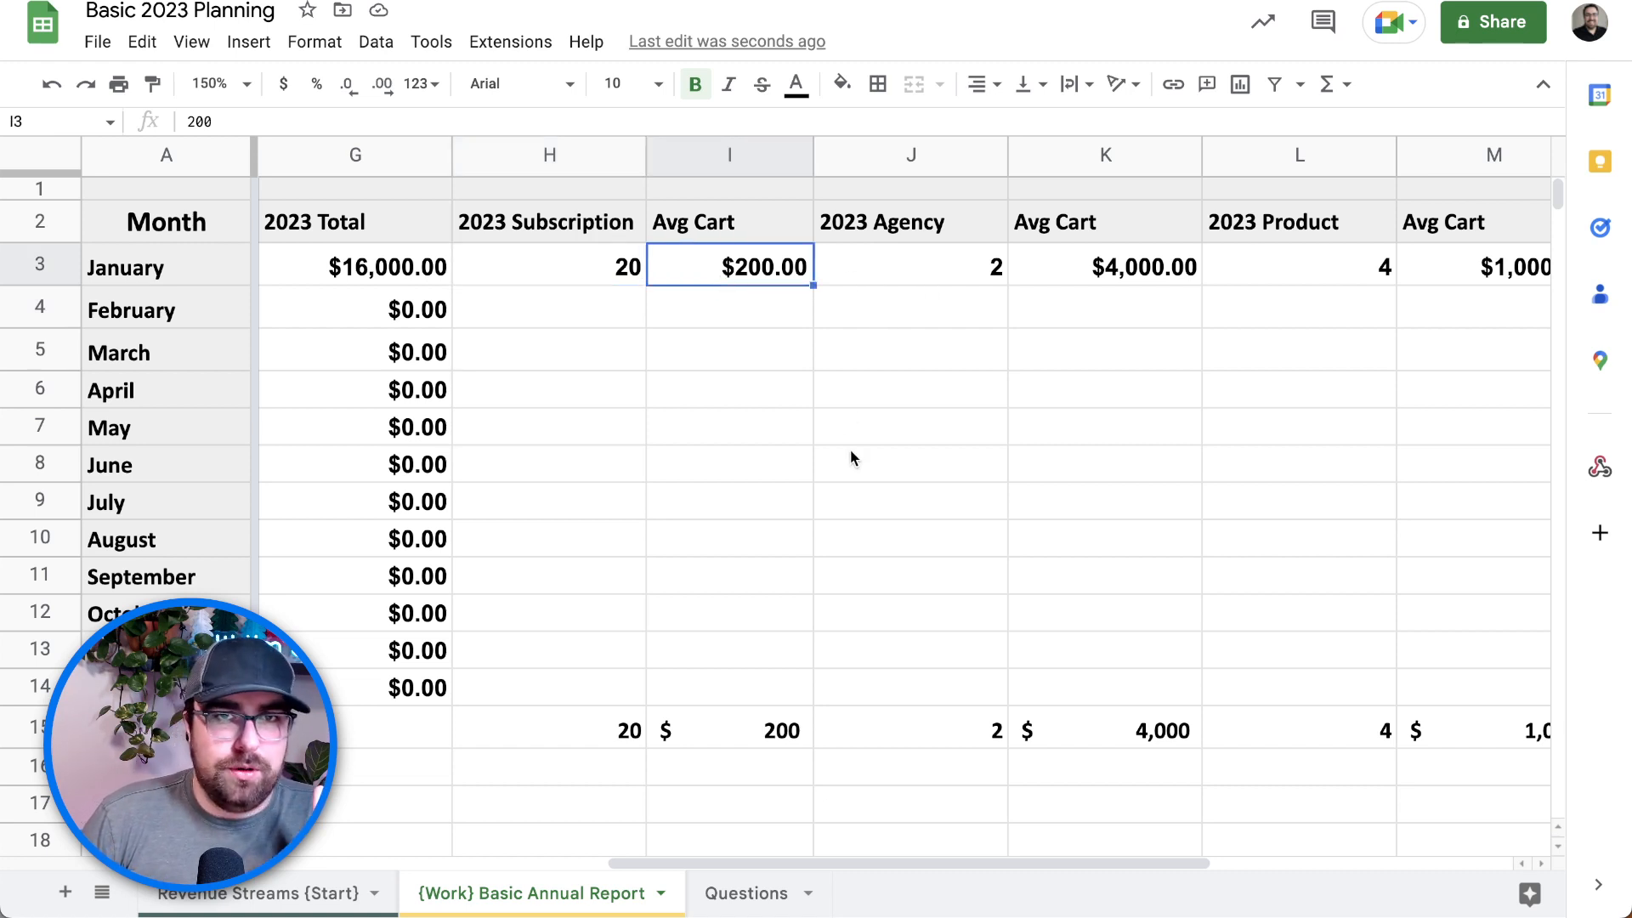
pyautogui.hscroll(3, 850, 449)
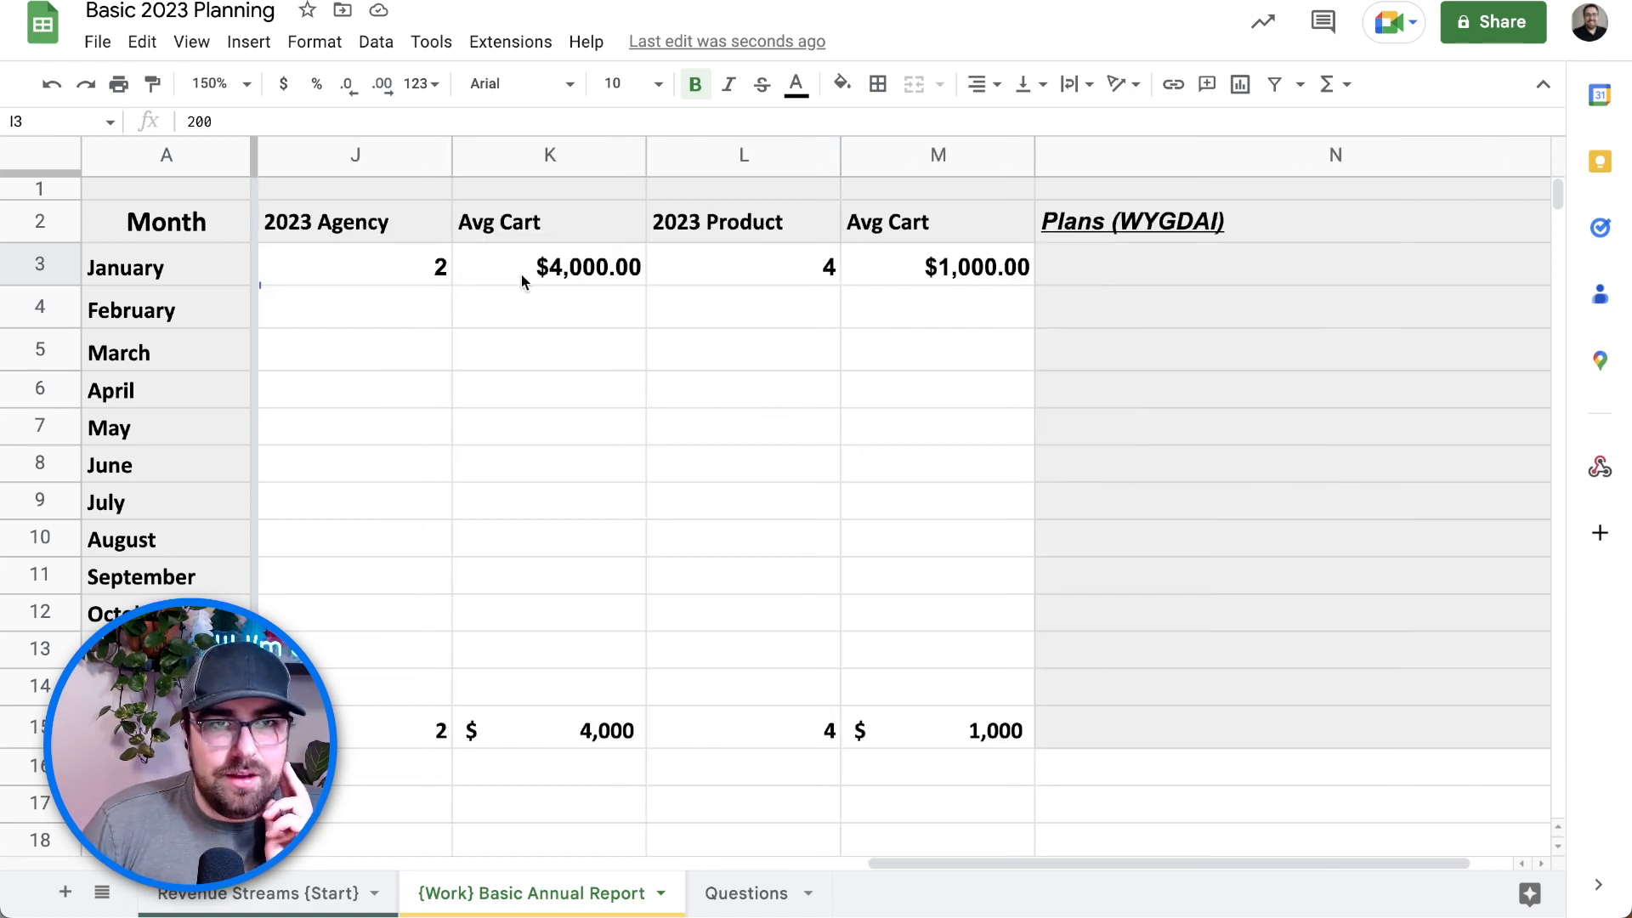
pyautogui.click(523, 281)
pyautogui.hscroll(1, 680, 357)
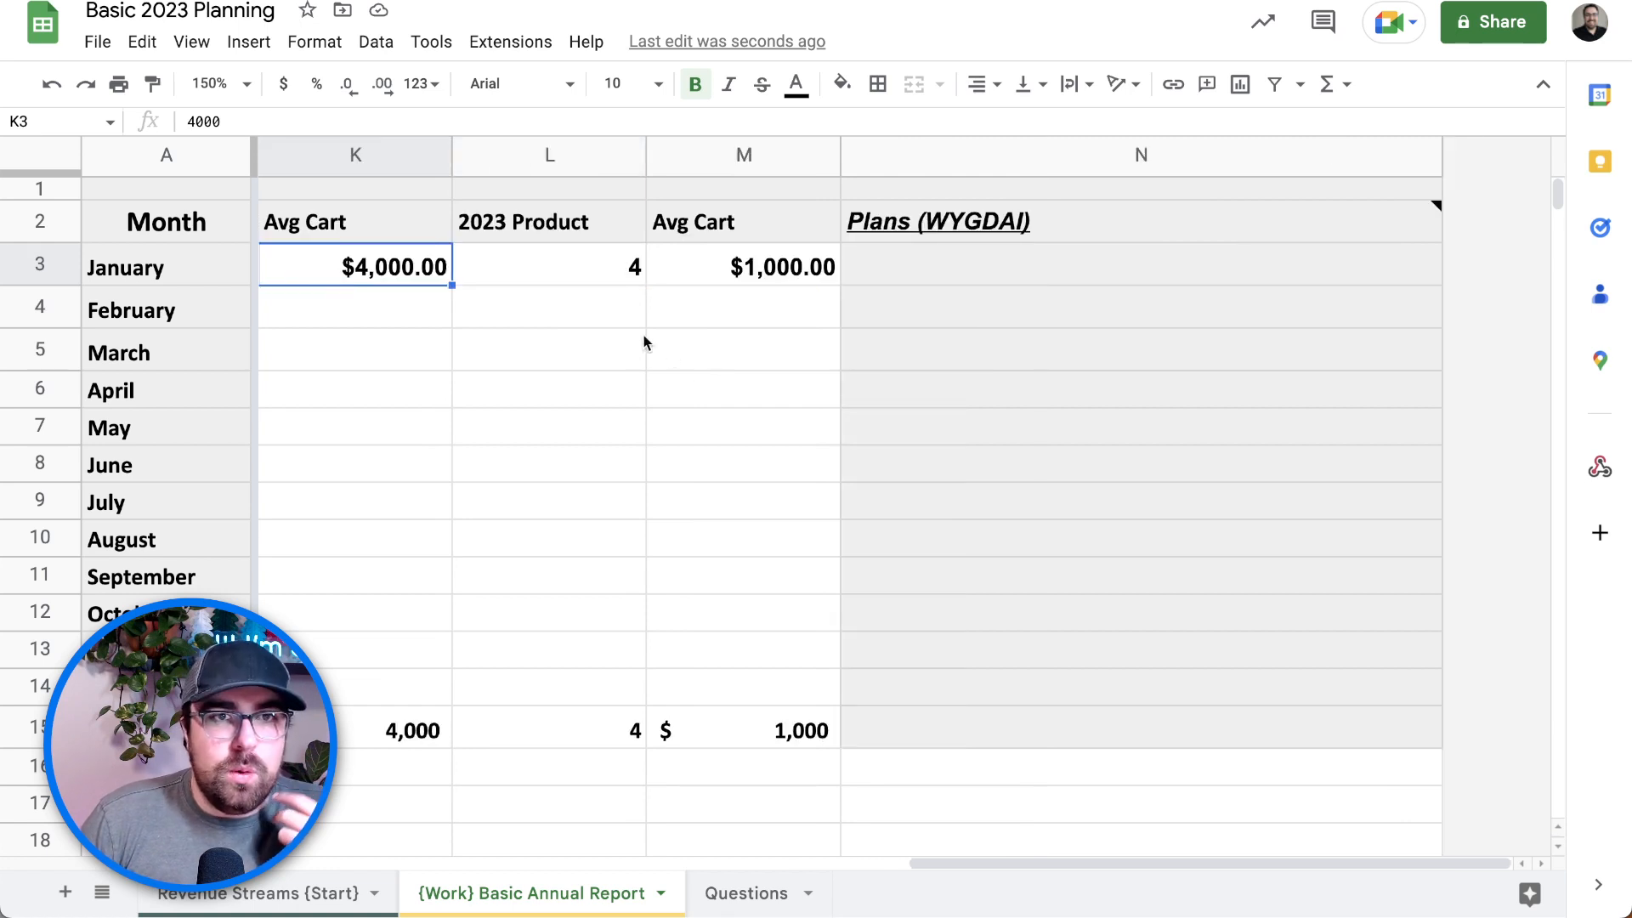
pyautogui.click(602, 295)
pyautogui.click(737, 303)
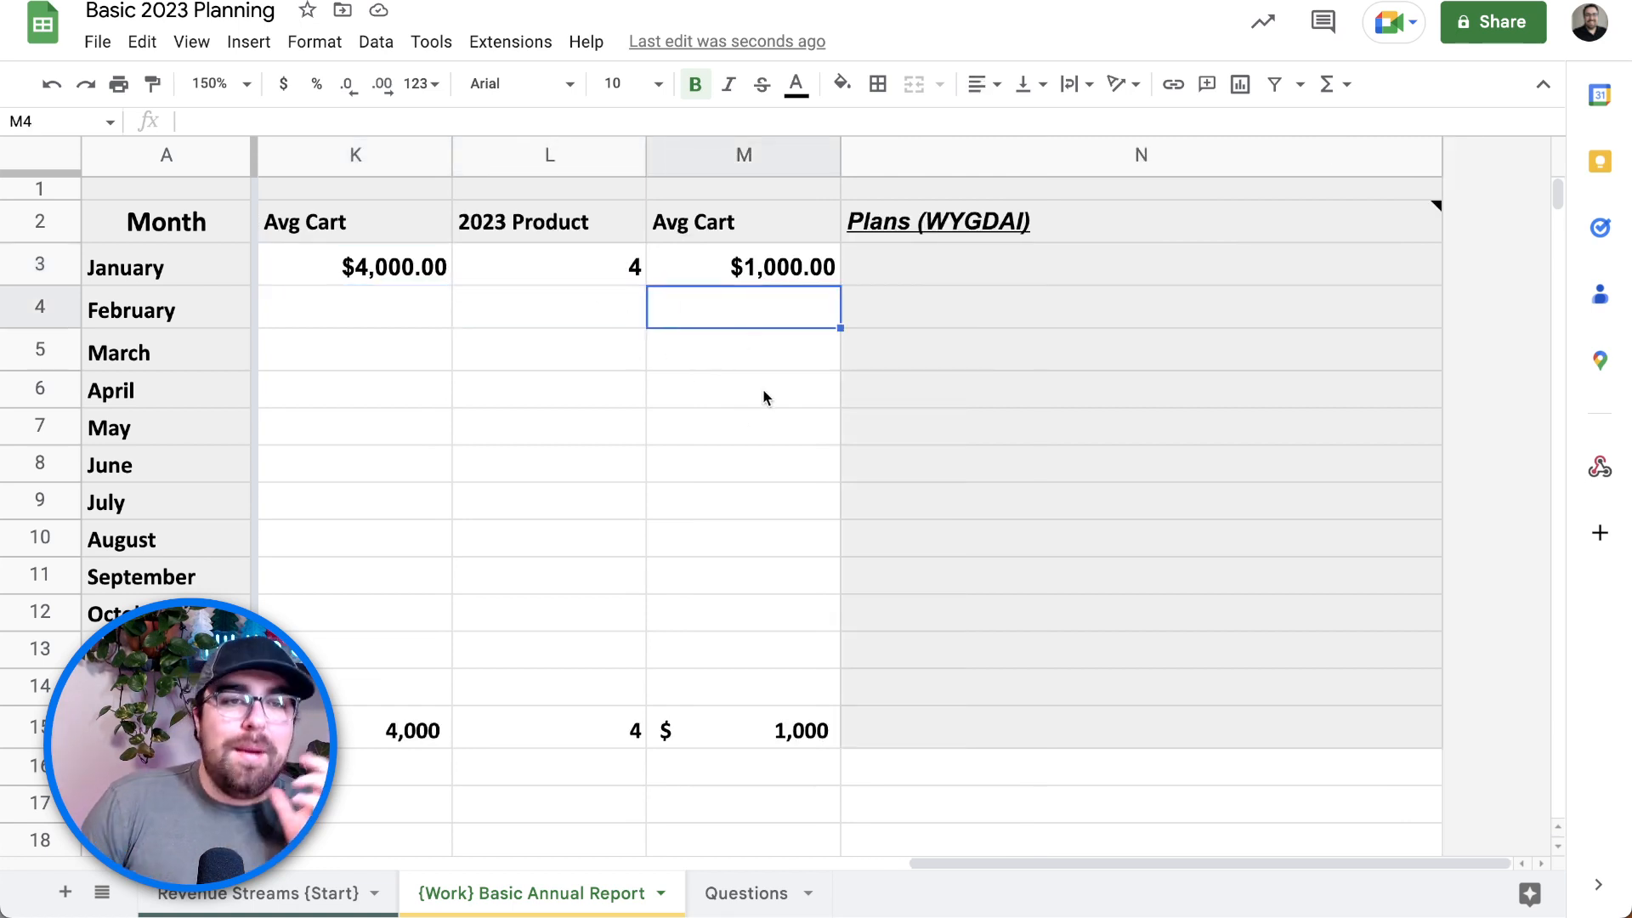
# Step: Enter January's plan as "We are going to focus on Enterprise messaging and B:B conversations Everything else is on the bakc bruner"
pyautogui.click(1042, 303)
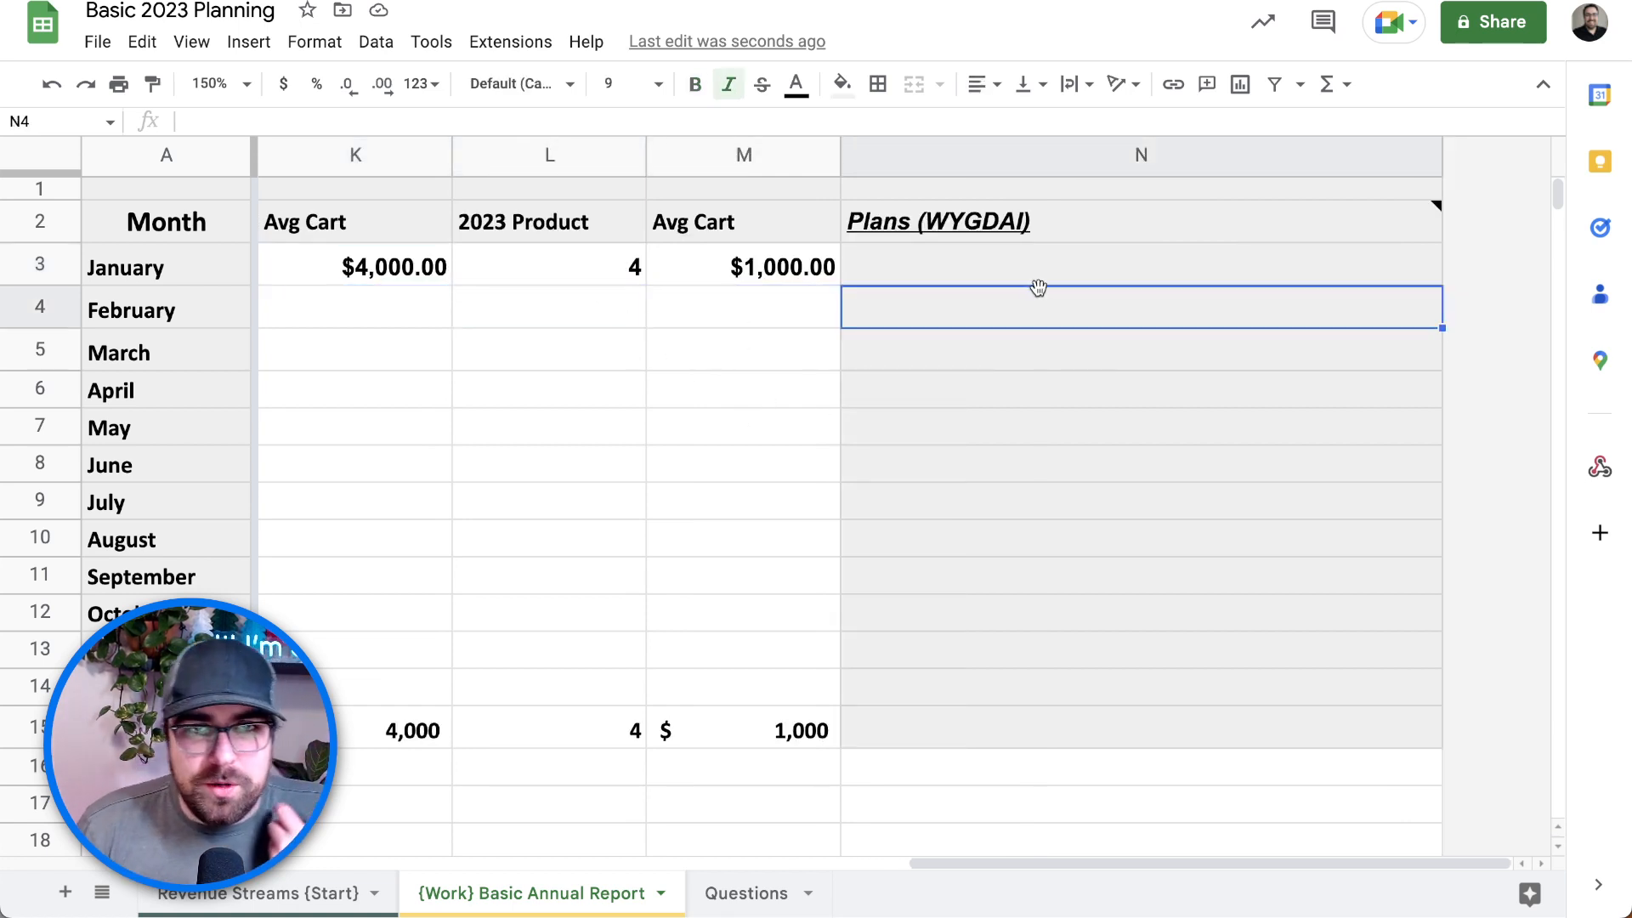
pyautogui.click(1033, 278)
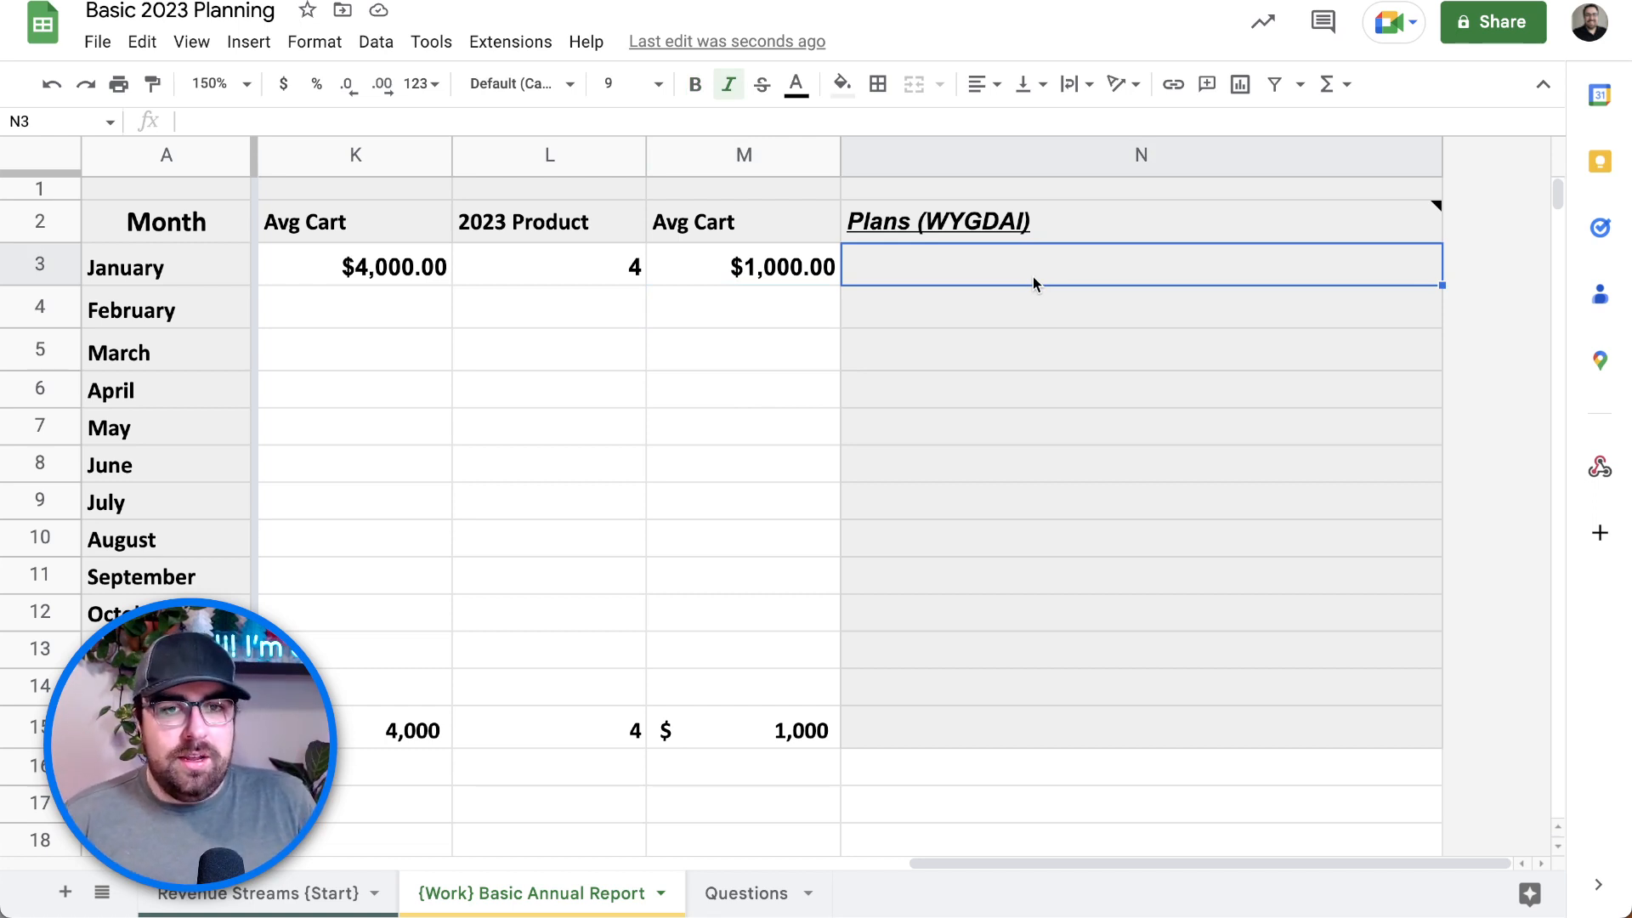
pyautogui.write('We are going')
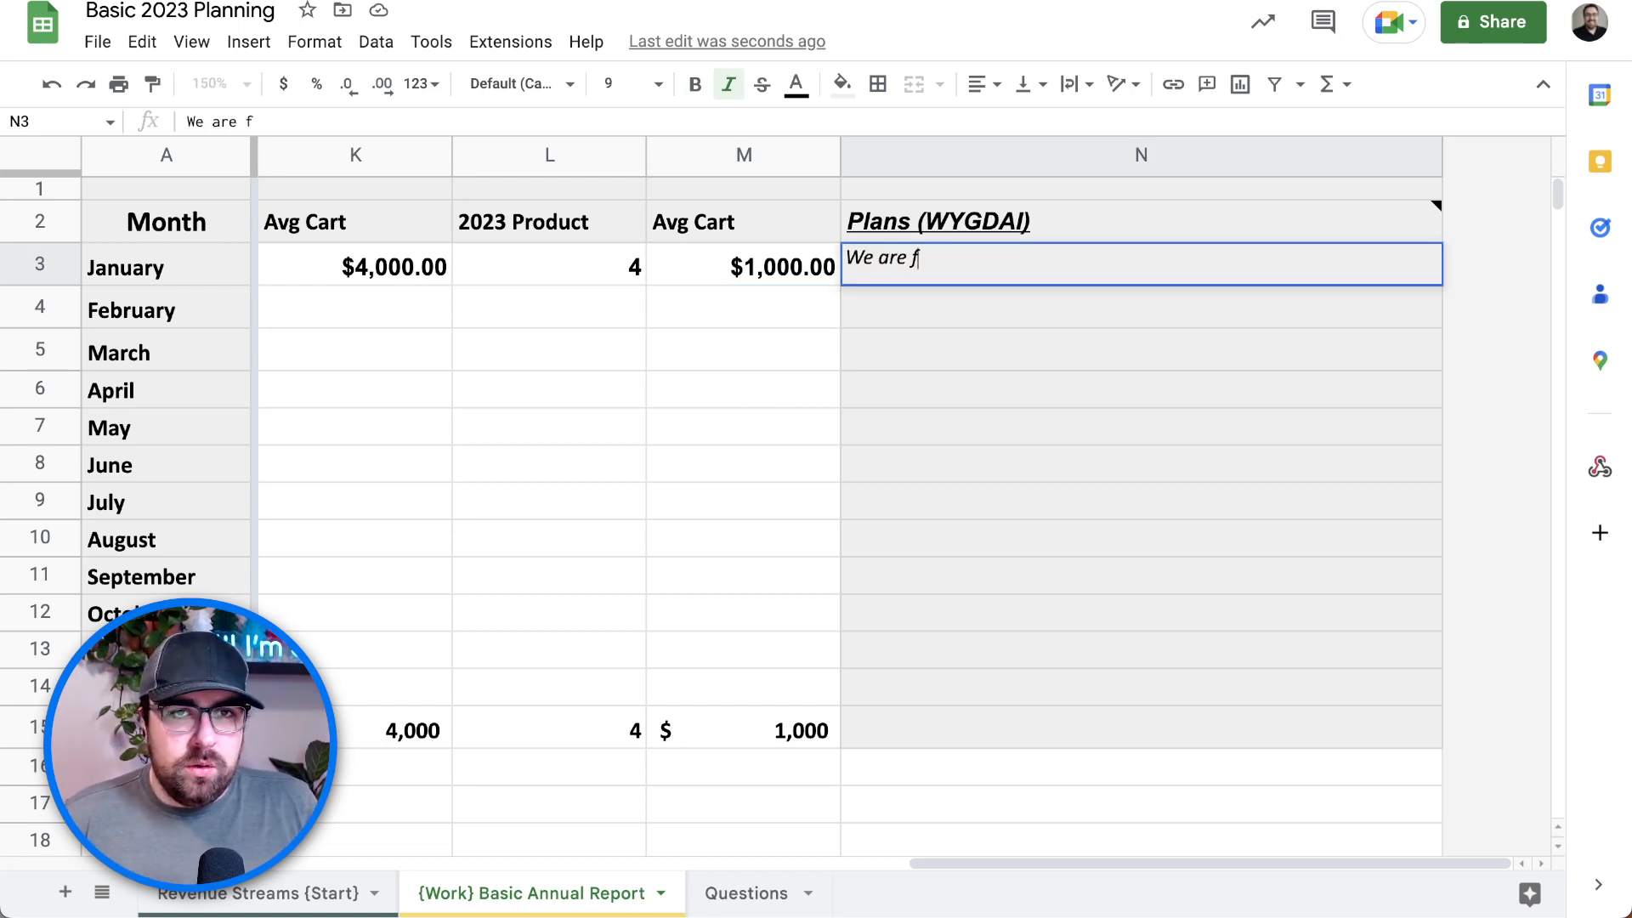
pyautogui.write(' to focu')
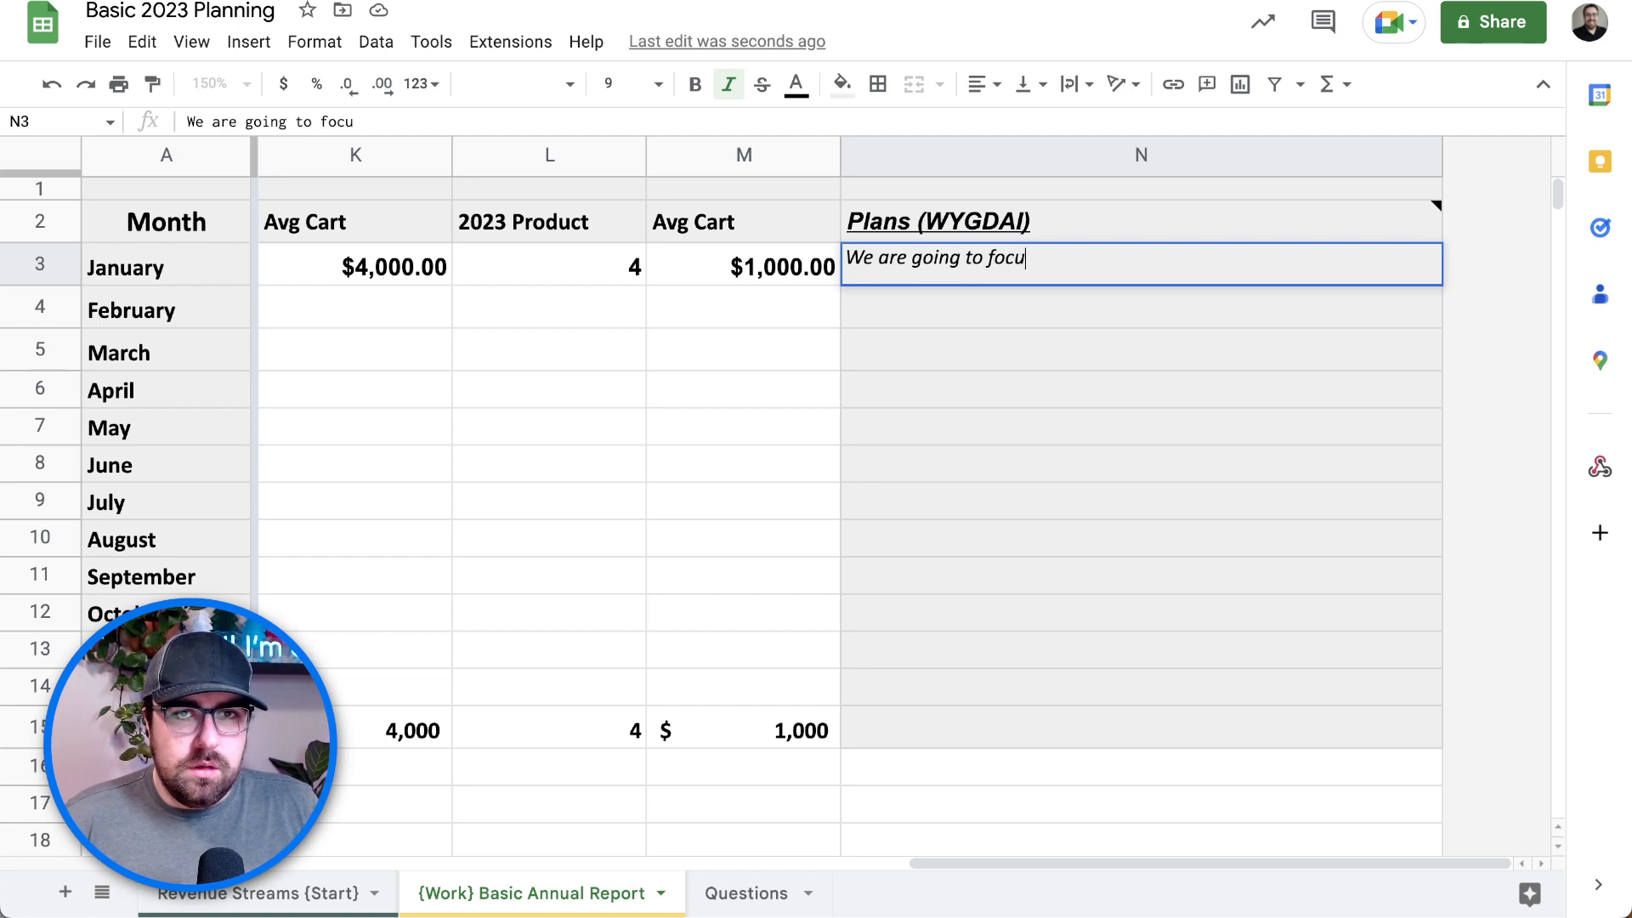
pyautogui.write('s on Enter')
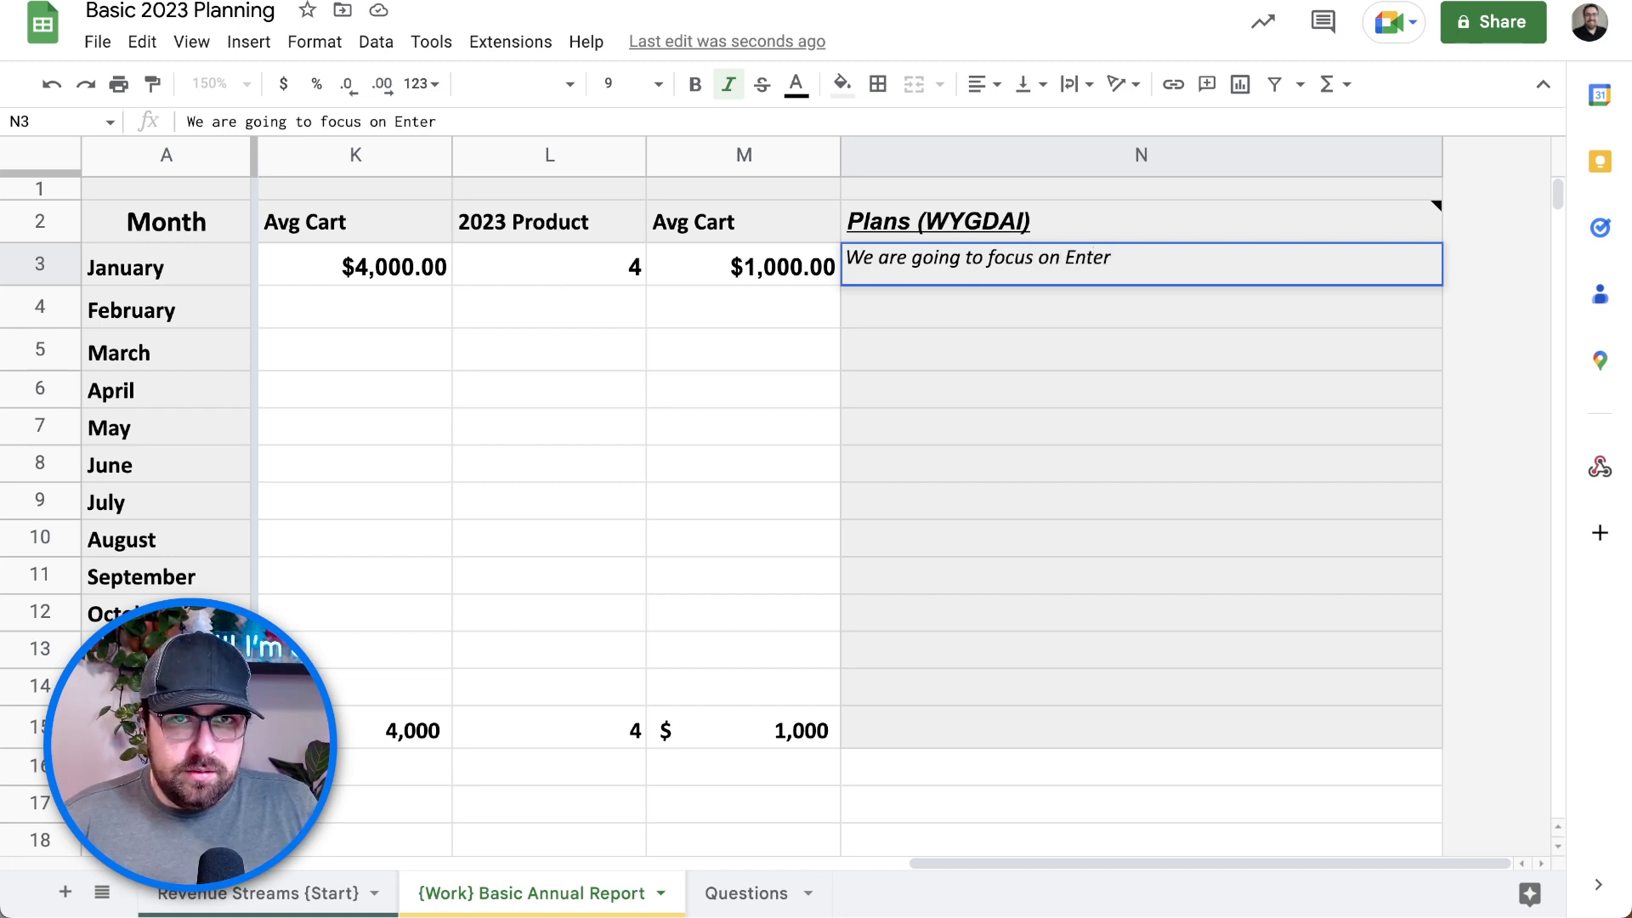
pyautogui.write('prise messaging')
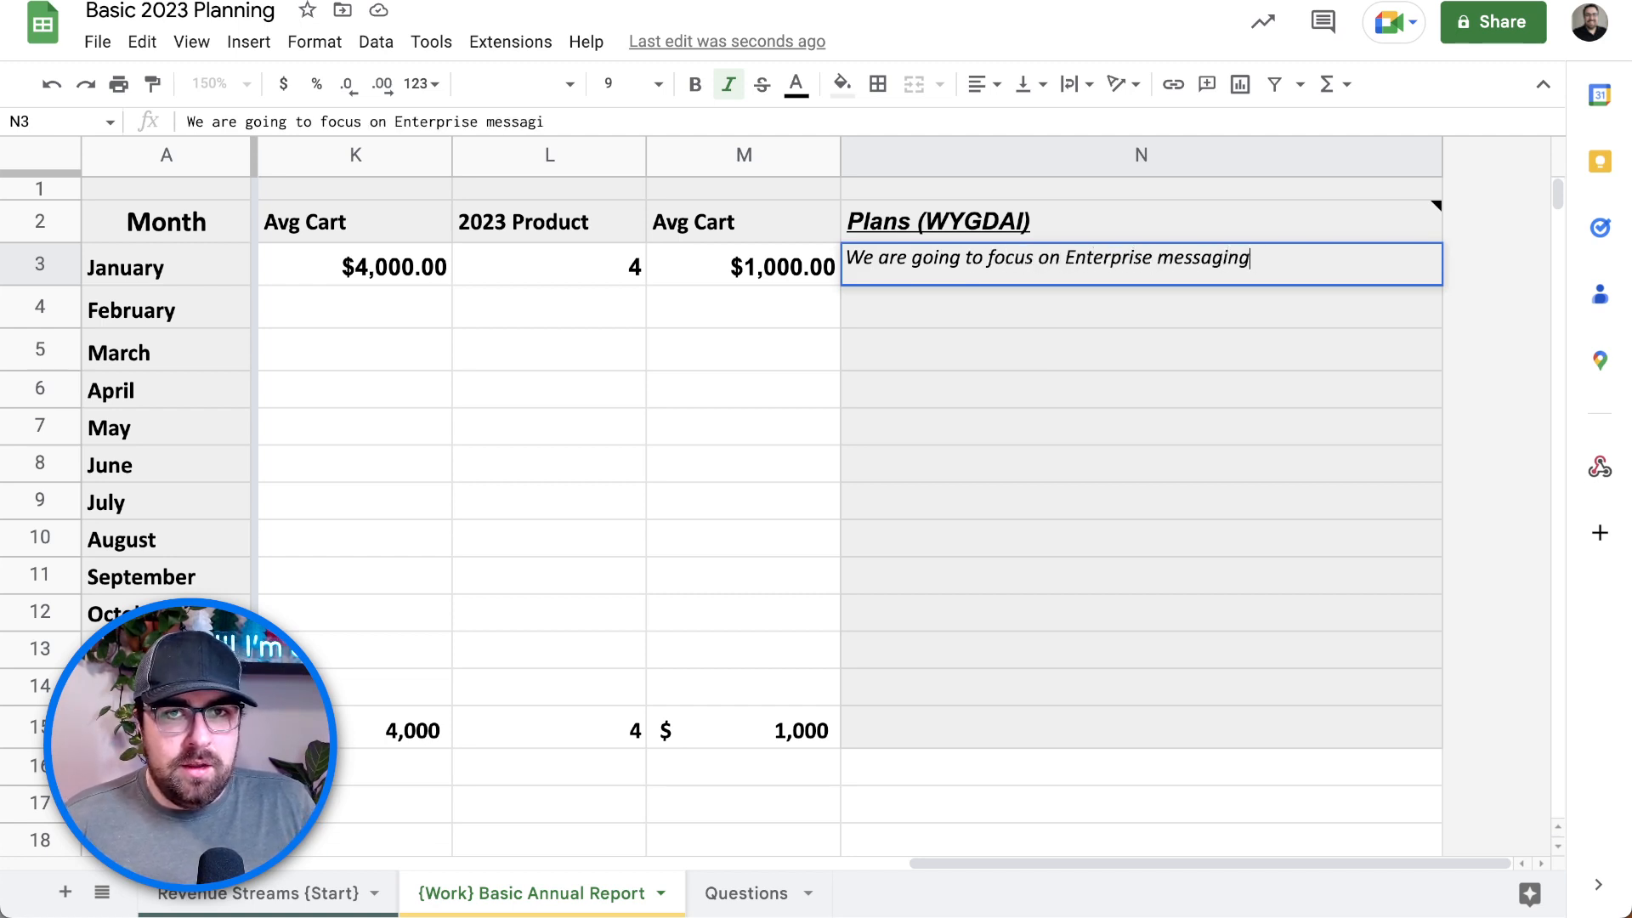
pyautogui.write(' and B:')
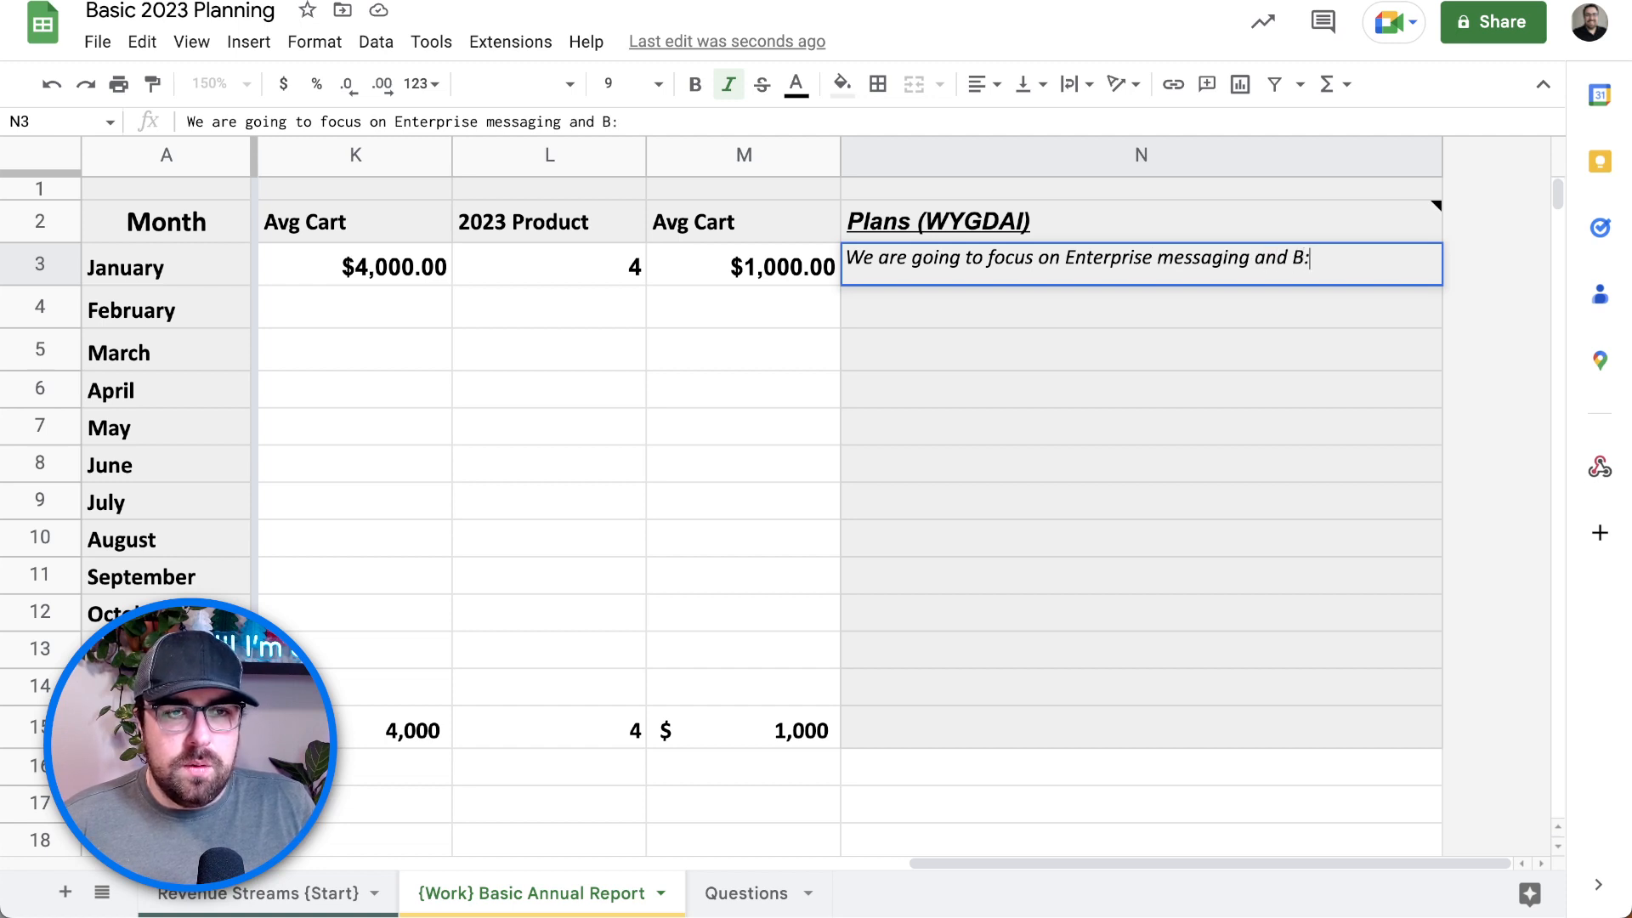
pyautogui.write('B conversations')
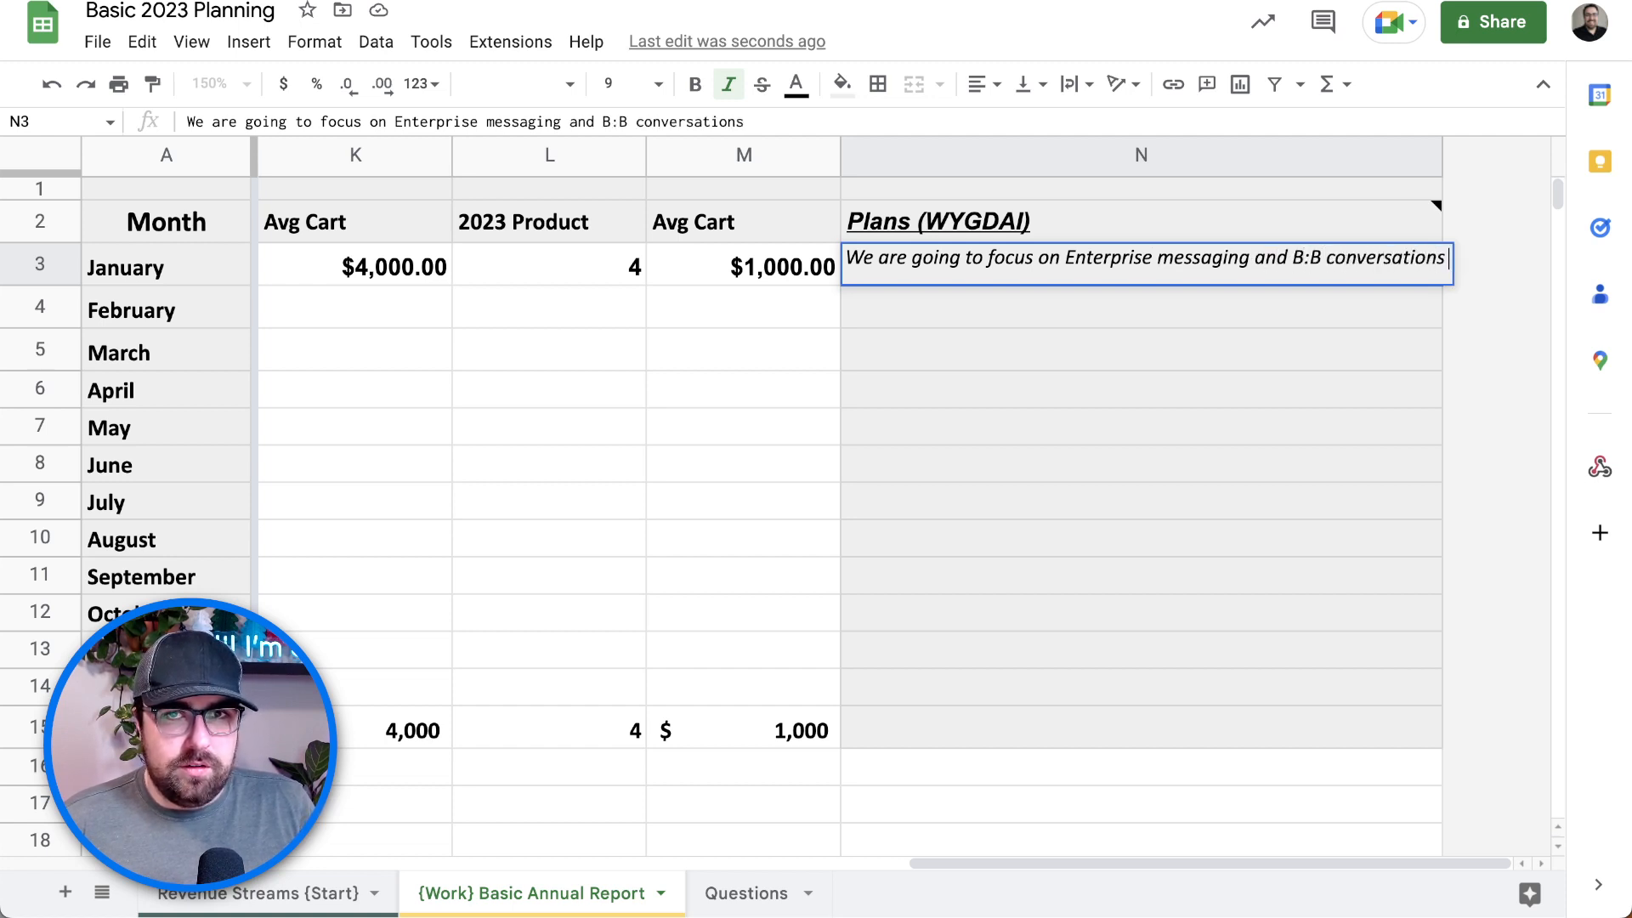
pyautogui.write(' Ever')
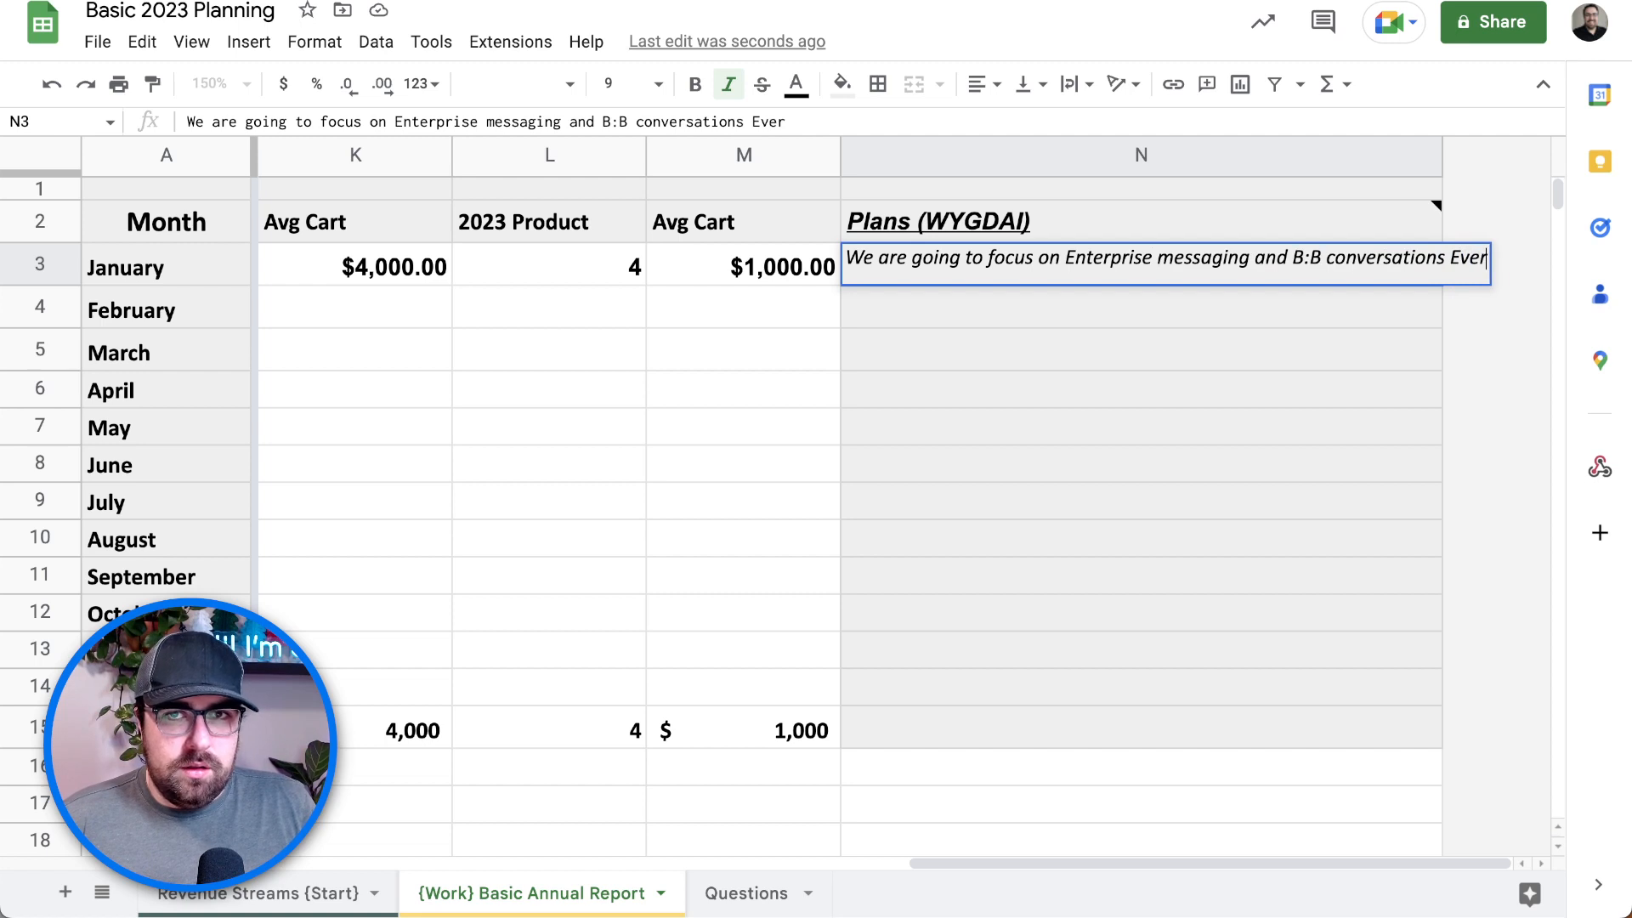
pyautogui.write('ything else is ')
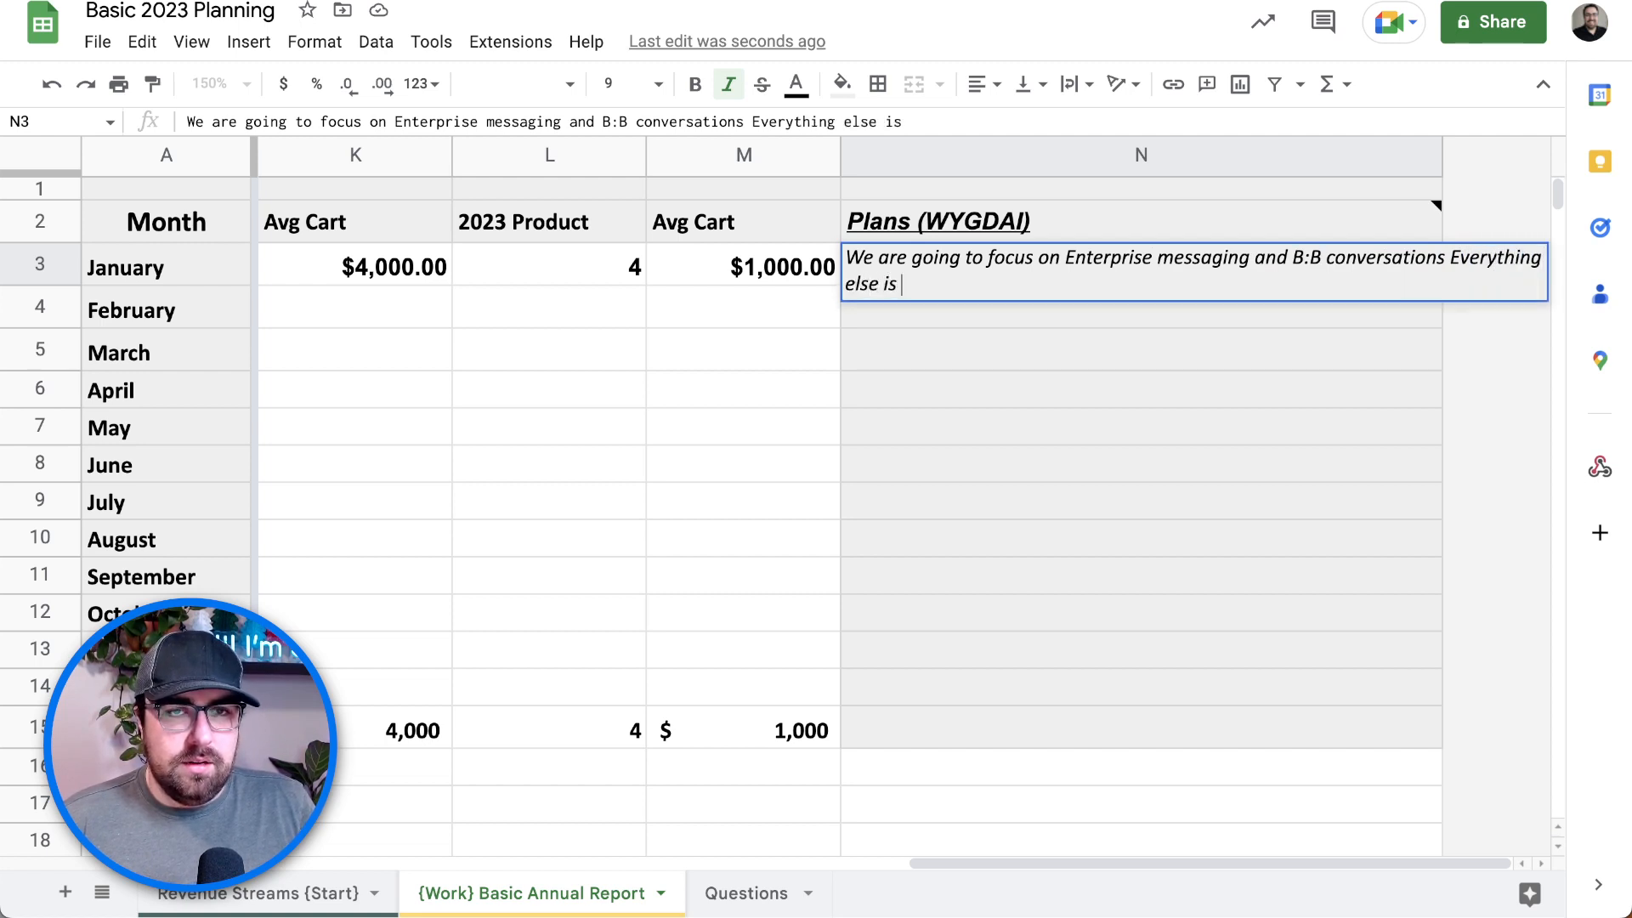
pyautogui.write('on the bakc brun')
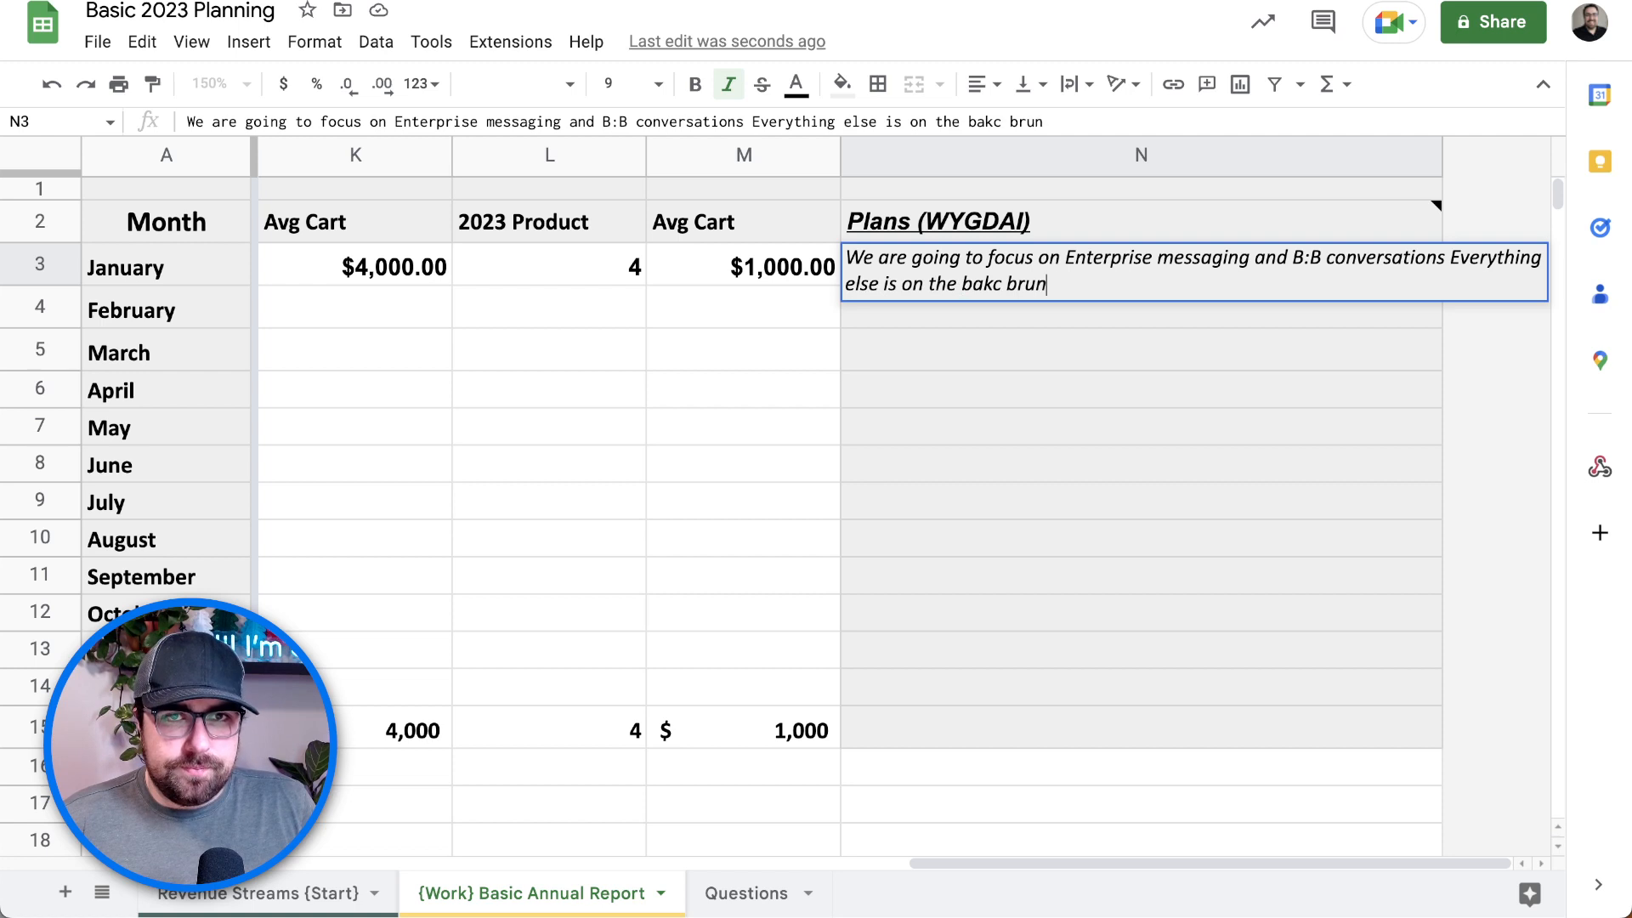
pyautogui.press('Return')
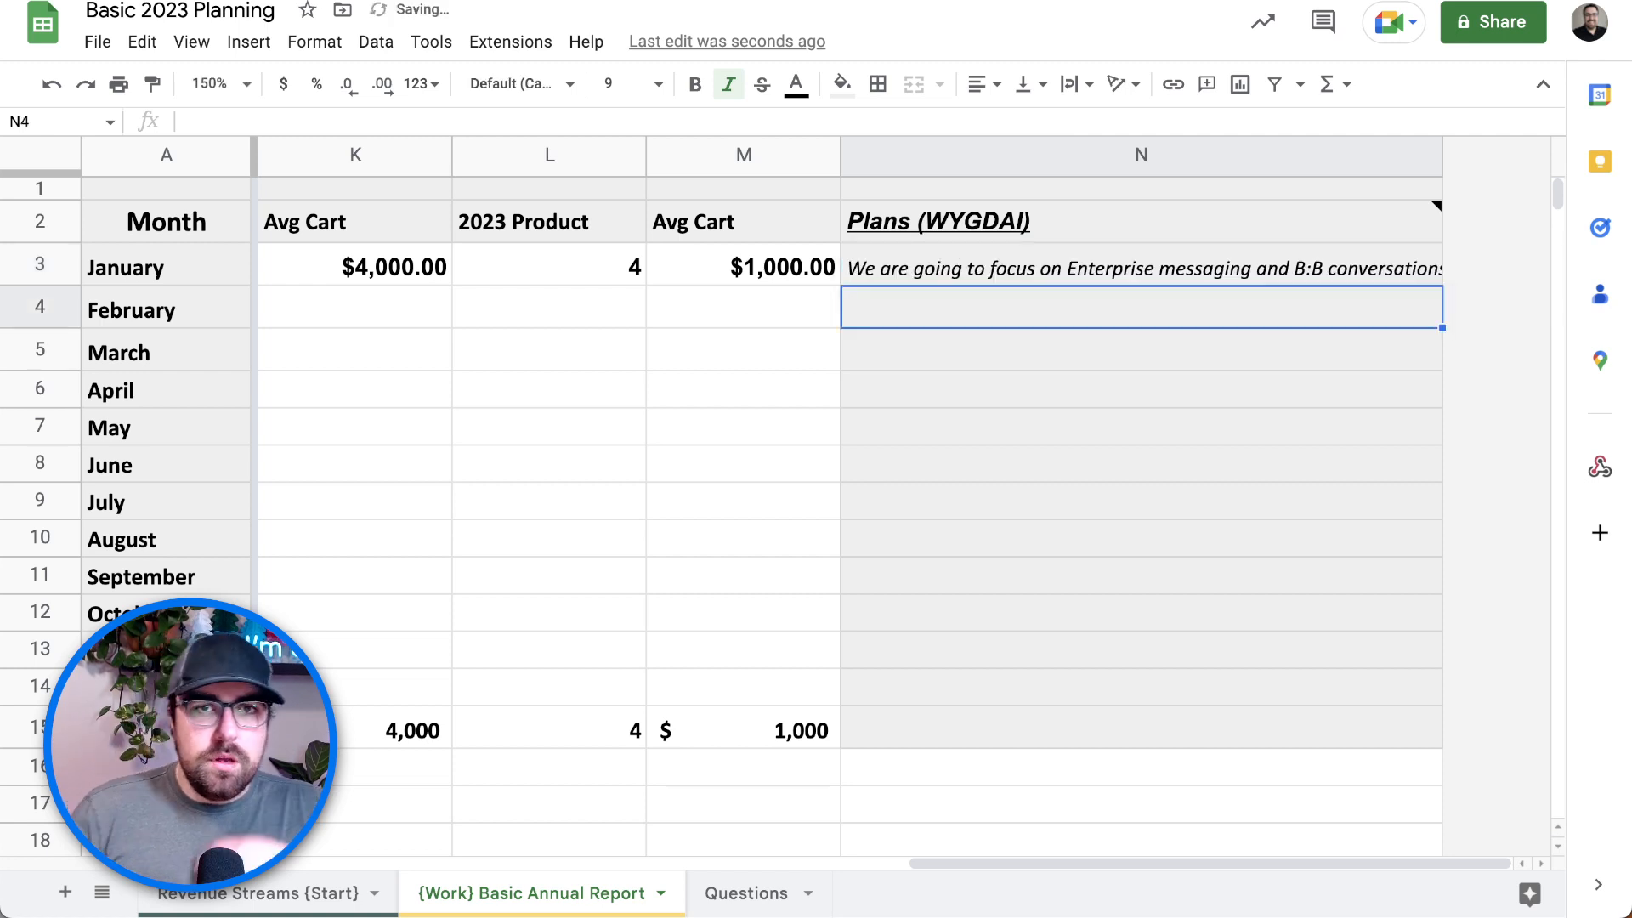
pyautogui.click(1054, 277)
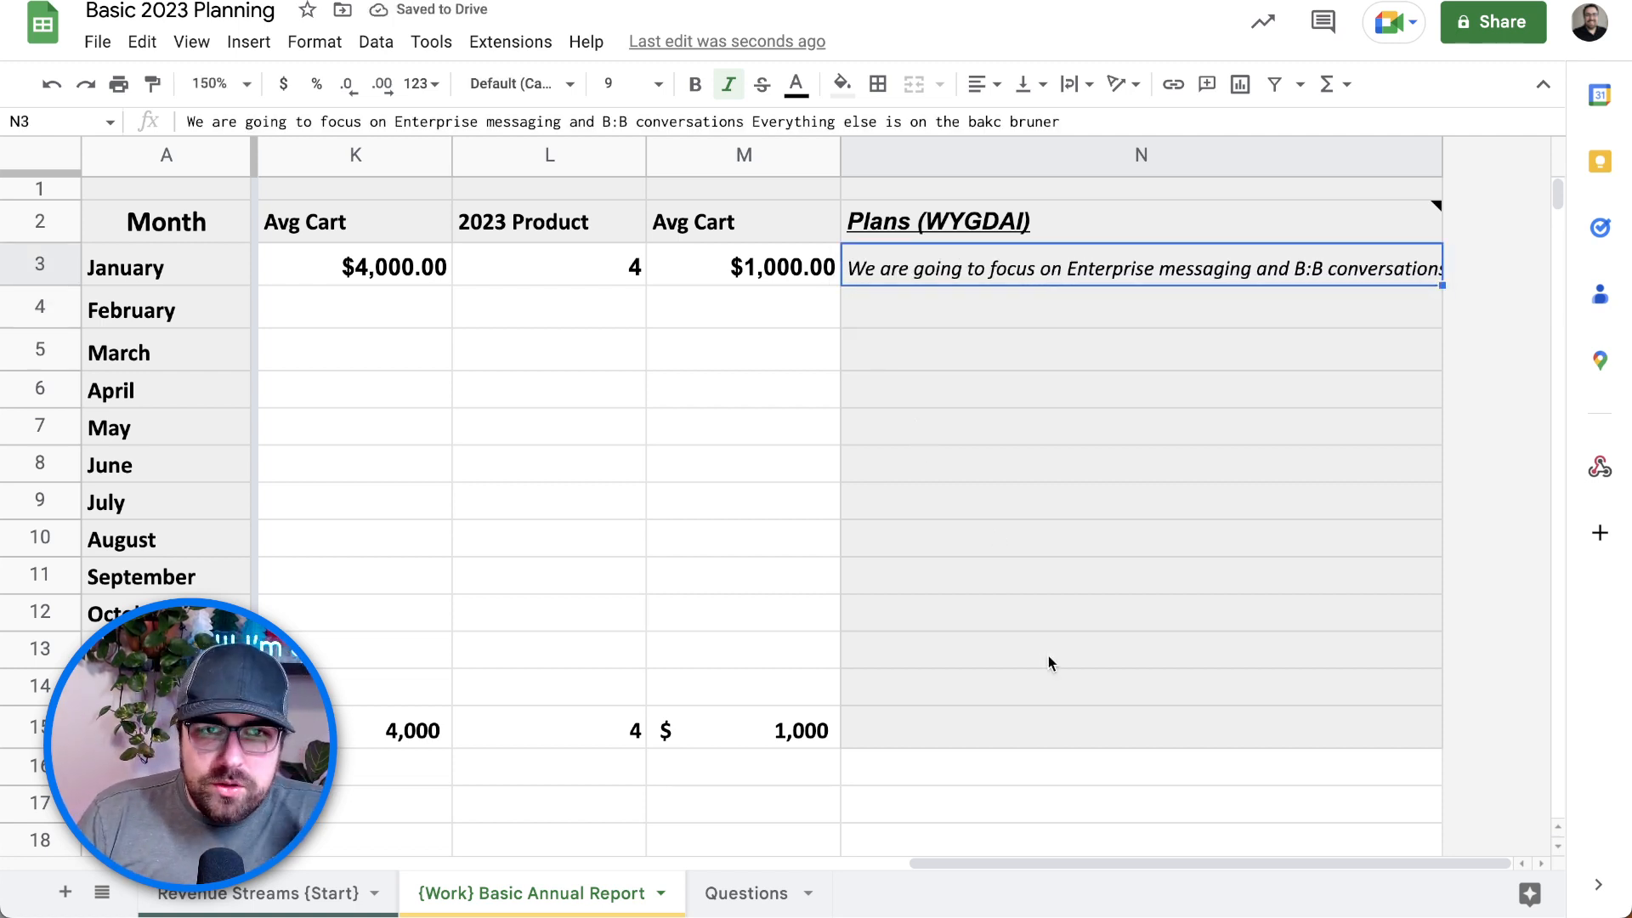
# Step: Examine the plan cells for February to May and January's 2023 subscription, average cart and agency entries
pyautogui.click(983, 301)
pyautogui.click(986, 352)
pyautogui.click(981, 393)
pyautogui.click(977, 425)
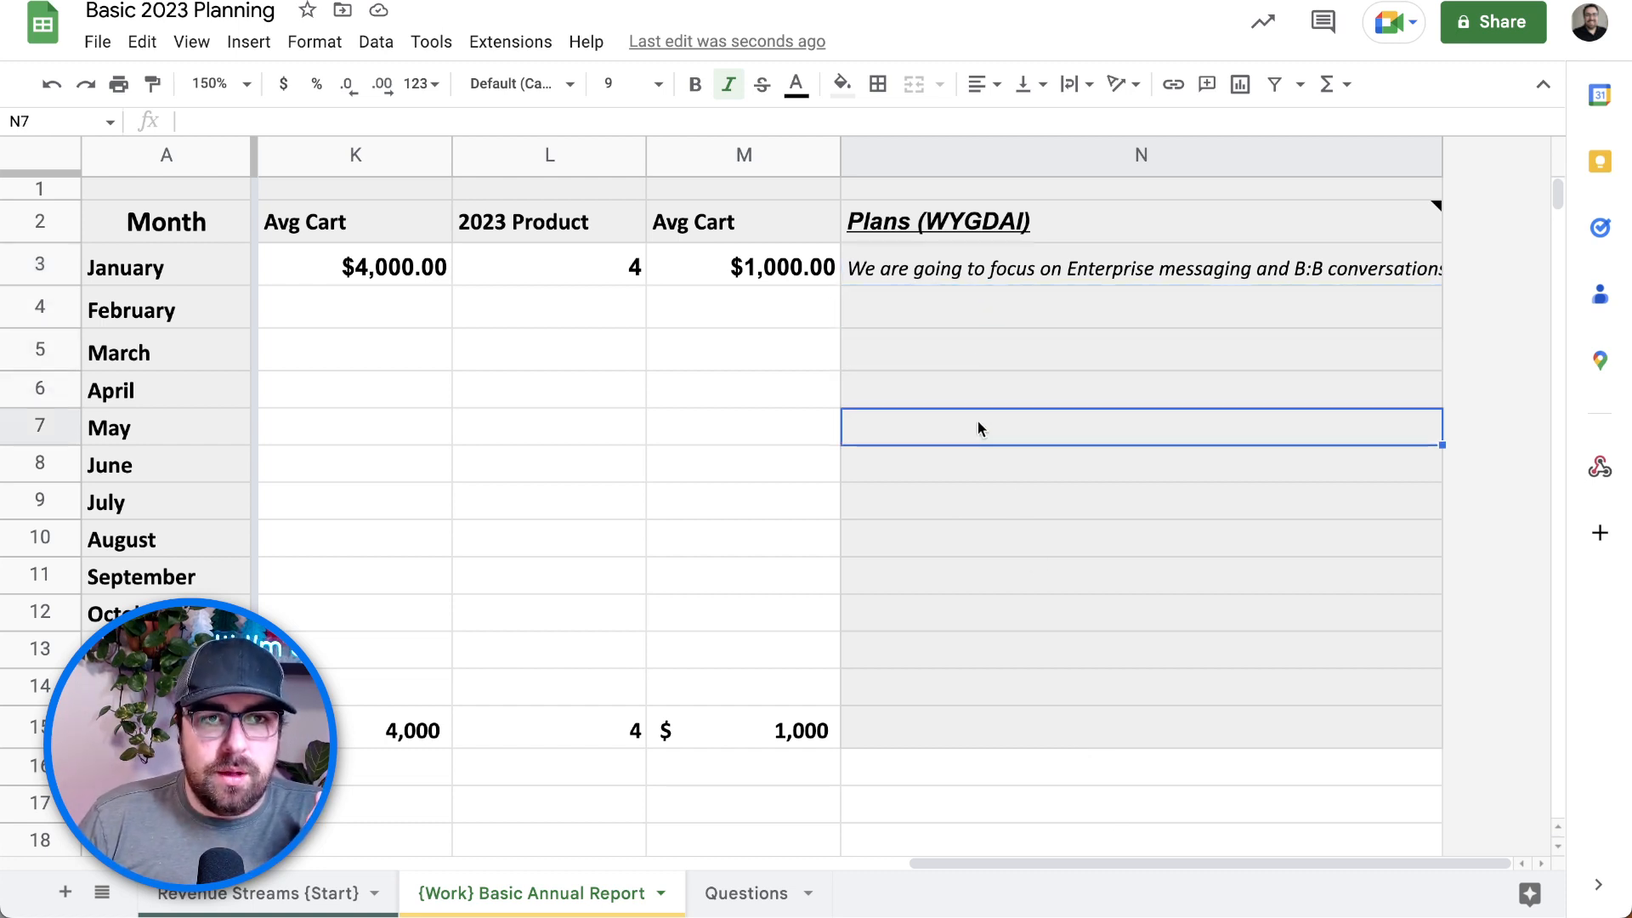
pyautogui.moveTo(1117, 857); pyautogui.dragTo(859, 823)
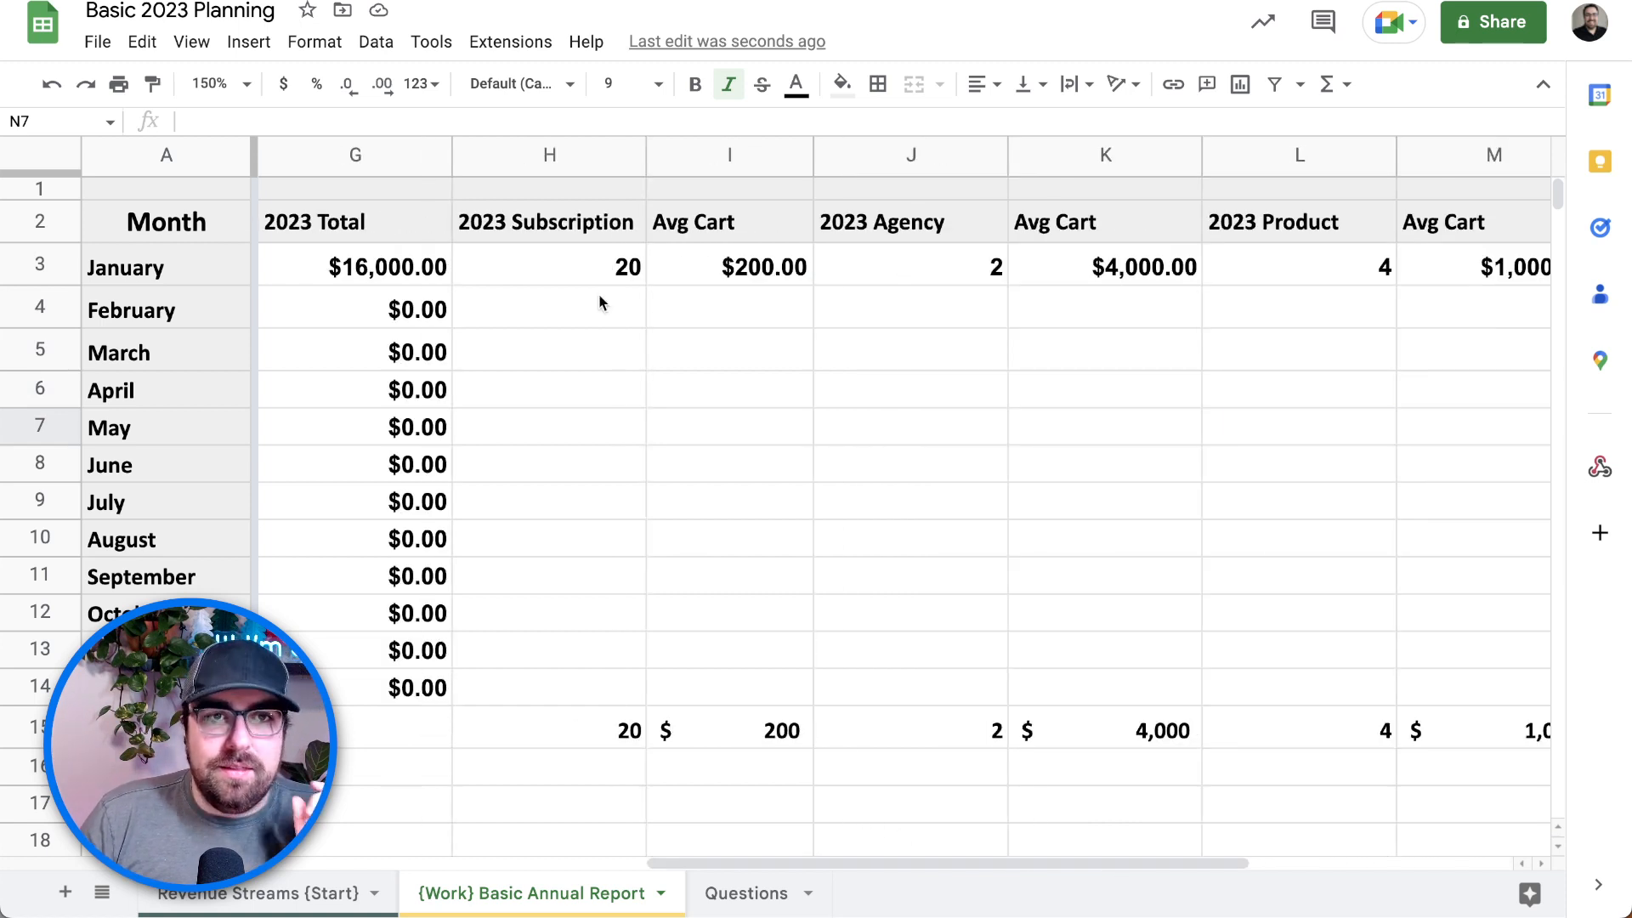
pyautogui.click(586, 272)
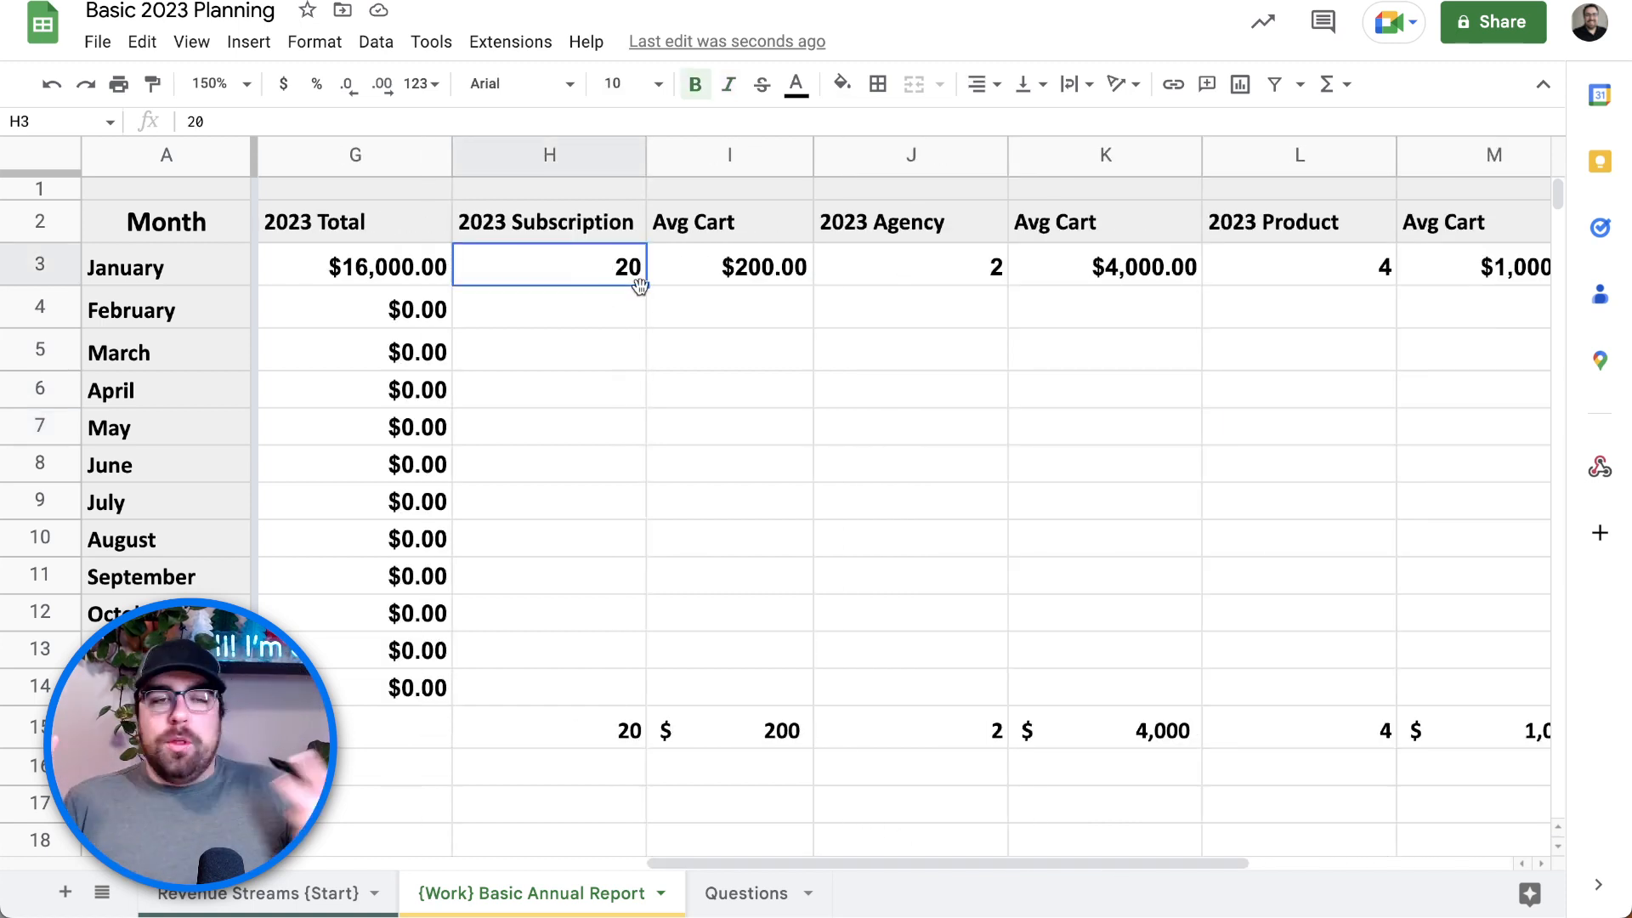
pyautogui.click(765, 273)
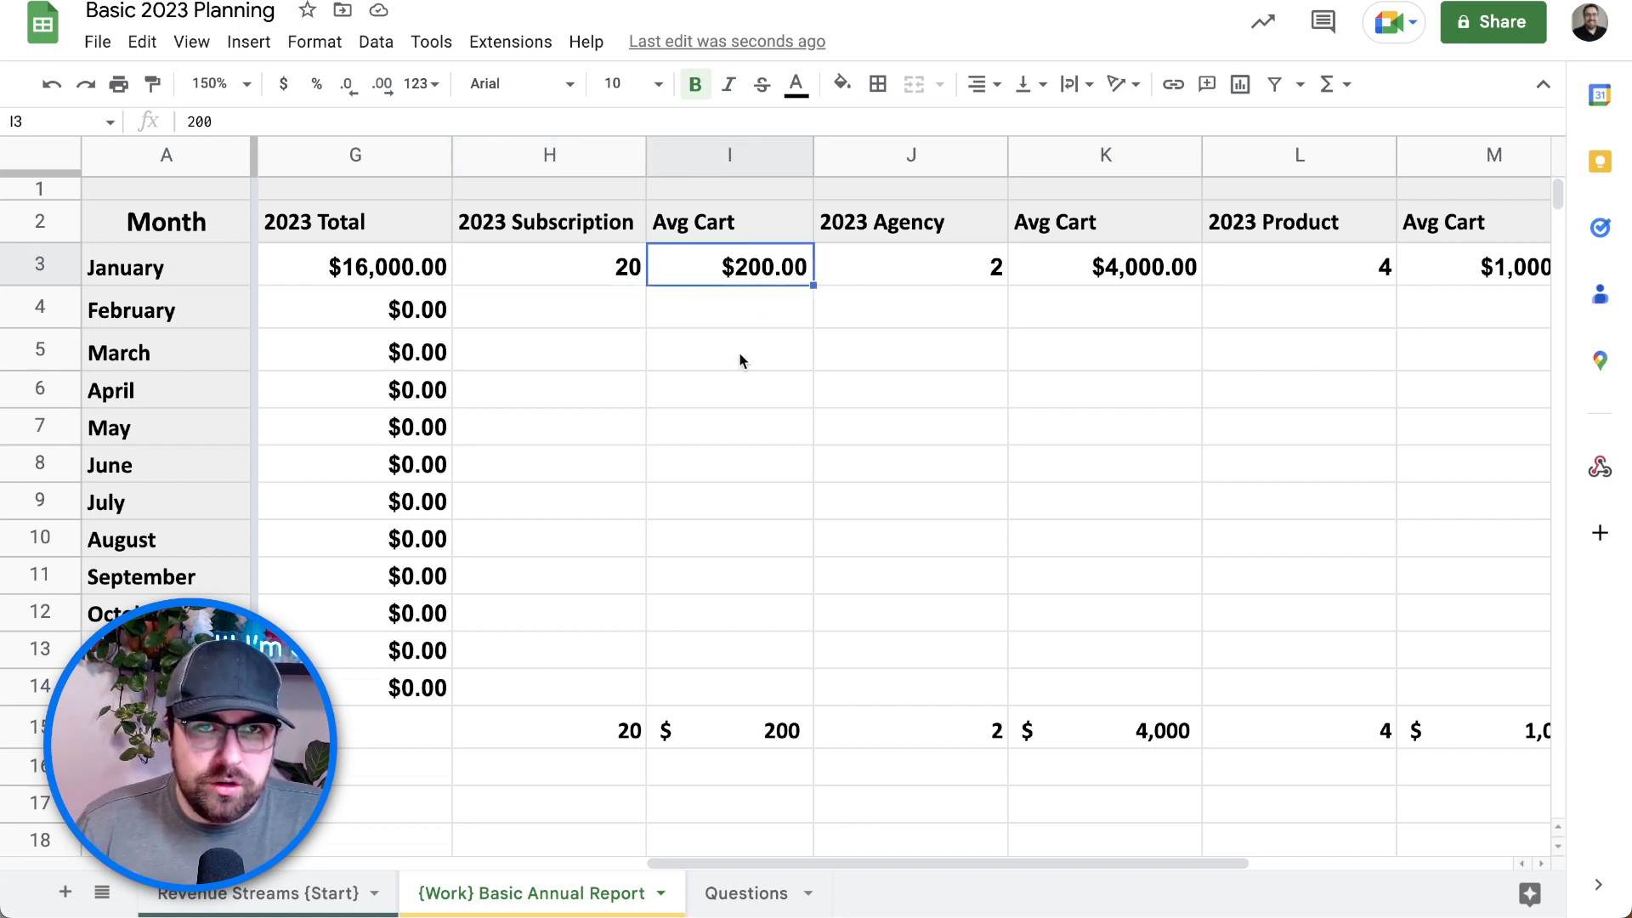
pyautogui.click(589, 350)
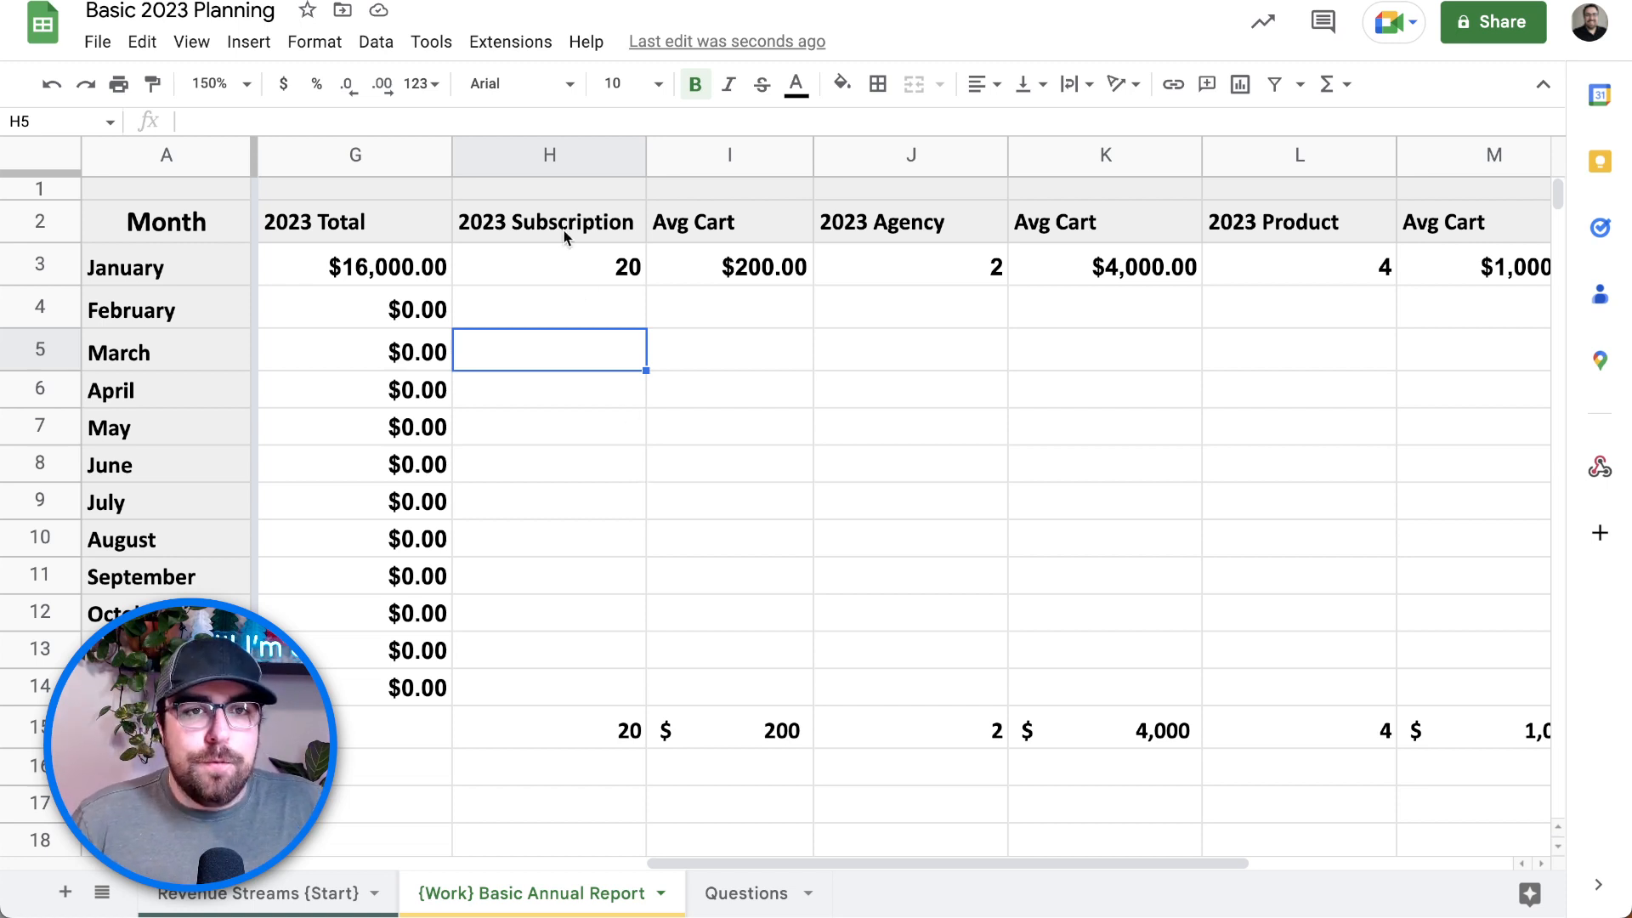
pyautogui.click(543, 153)
pyautogui.click(859, 153)
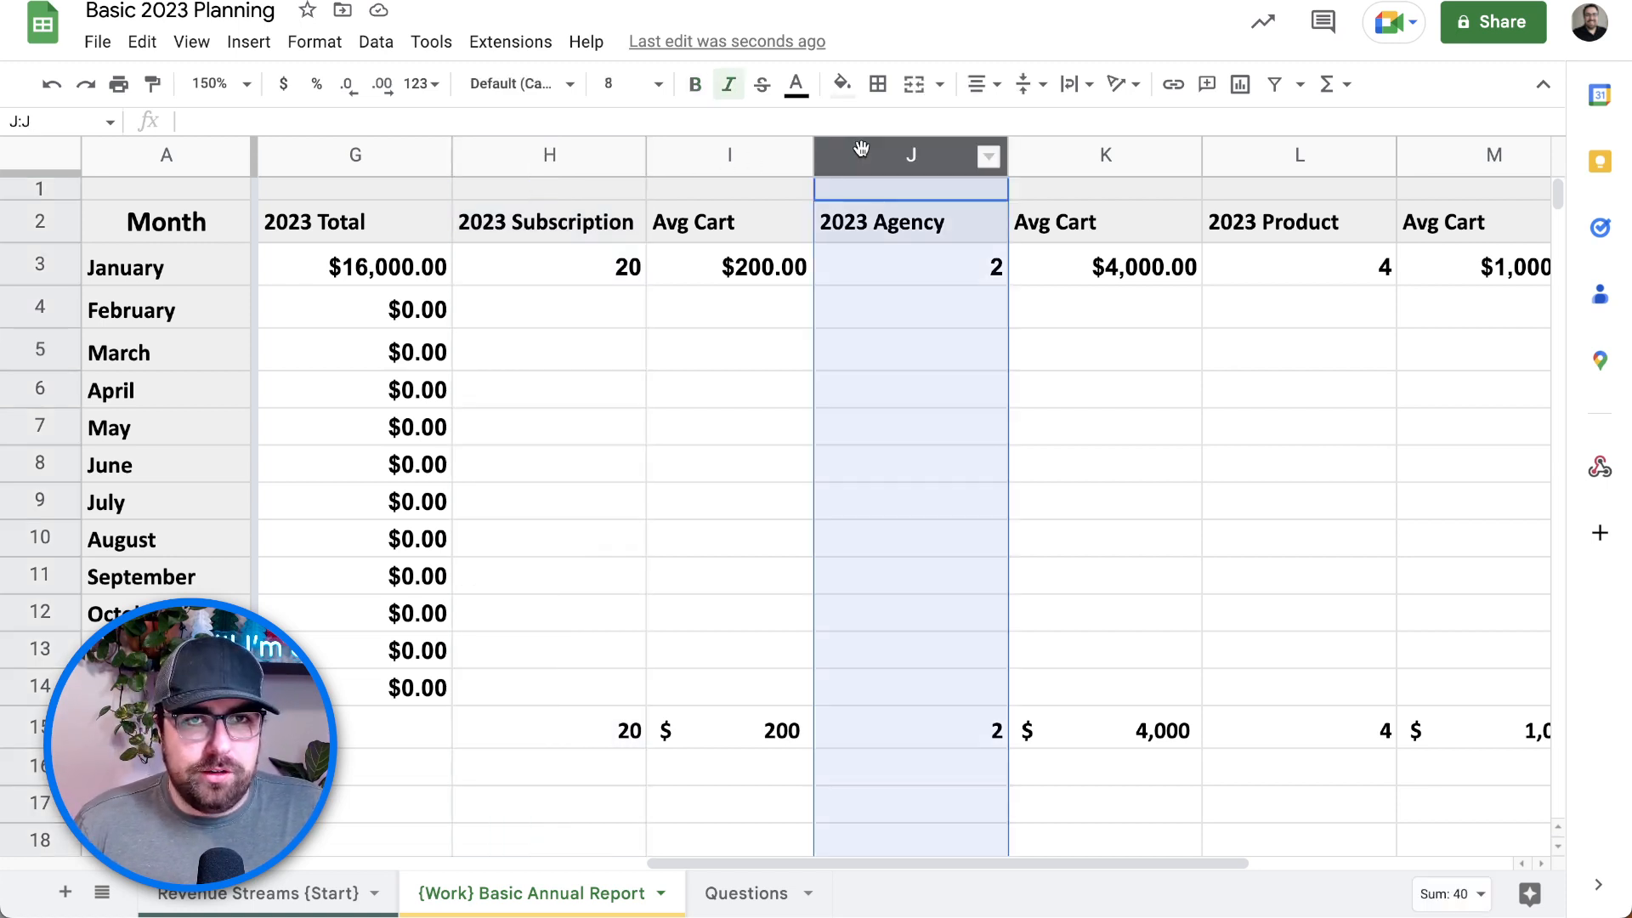
pyautogui.click(996, 268)
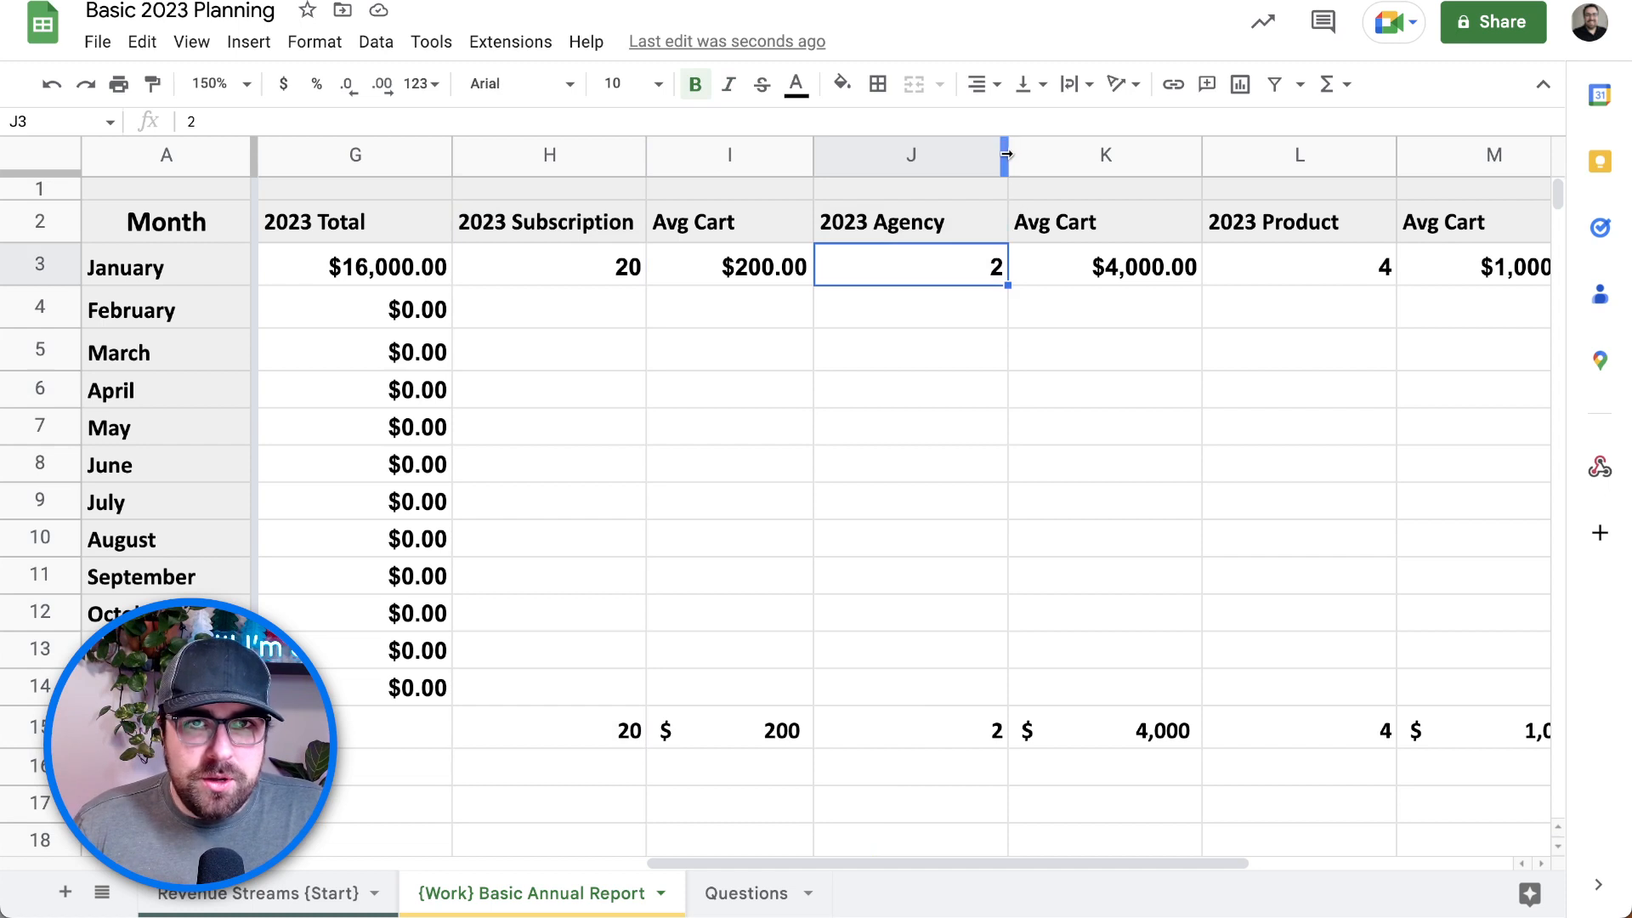
# Step: Narrow the 2023 Agency column slightly and review the agency average cart and monthly plan cells
pyautogui.moveTo(1008, 153); pyautogui.dragTo(986, 153)
pyautogui.moveTo(1050, 265); pyautogui.dragTo(1069, 314)
pyautogui.moveTo(1072, 370); pyautogui.dragTo(1066, 542)
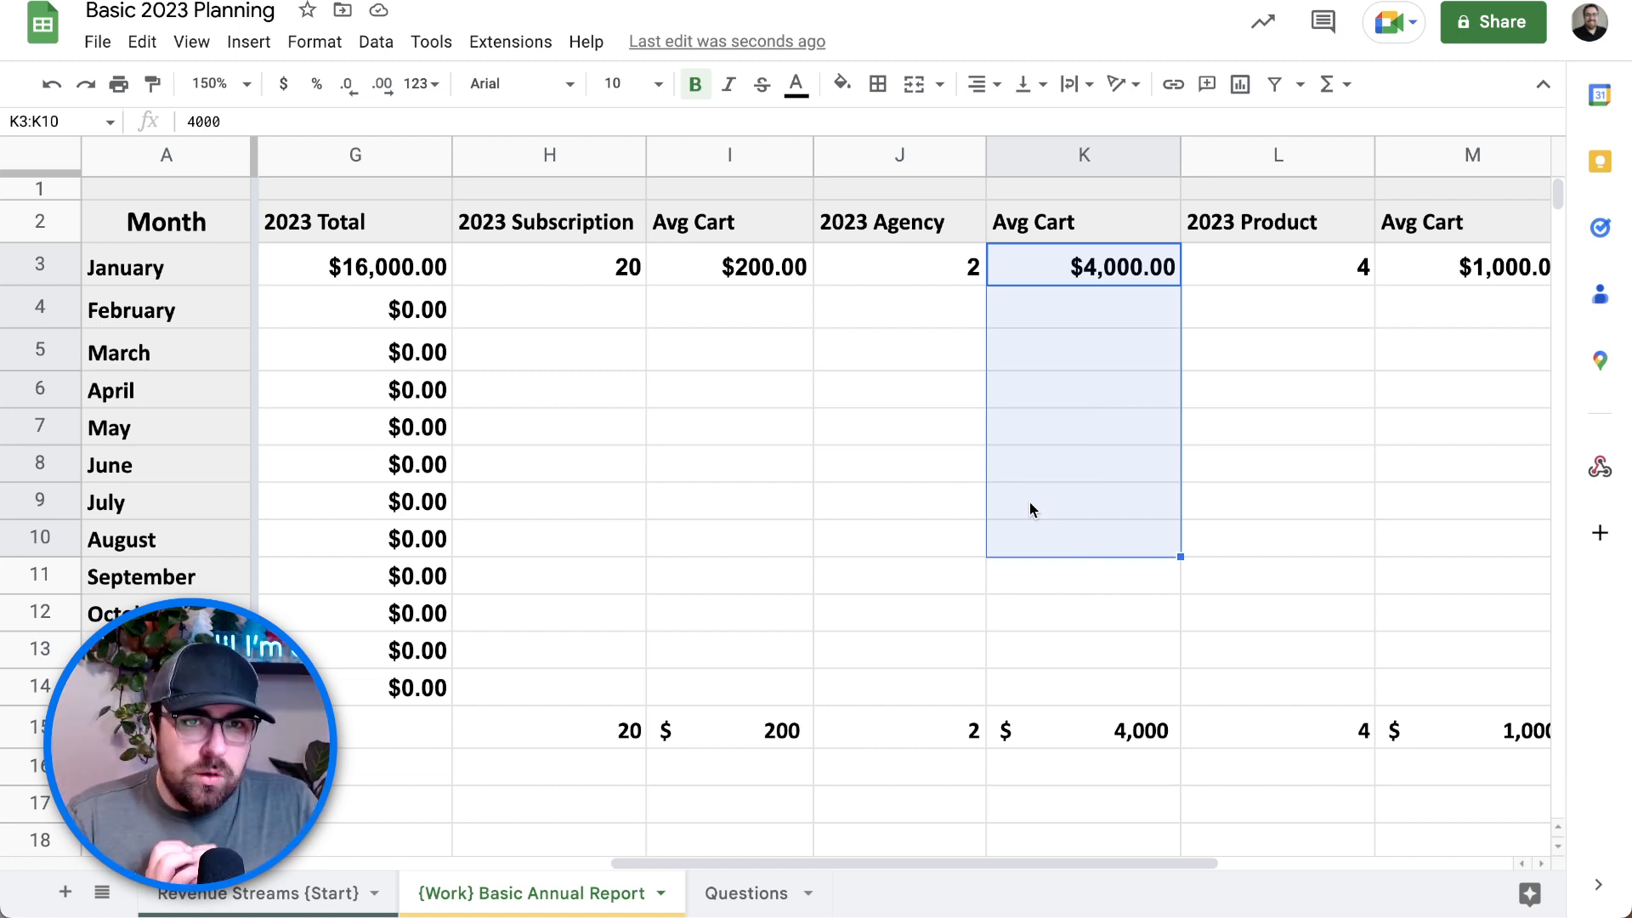
pyautogui.hscroll(5, 1029, 501)
pyautogui.moveTo(1062, 267); pyautogui.dragTo(1068, 298)
pyautogui.click(1082, 346)
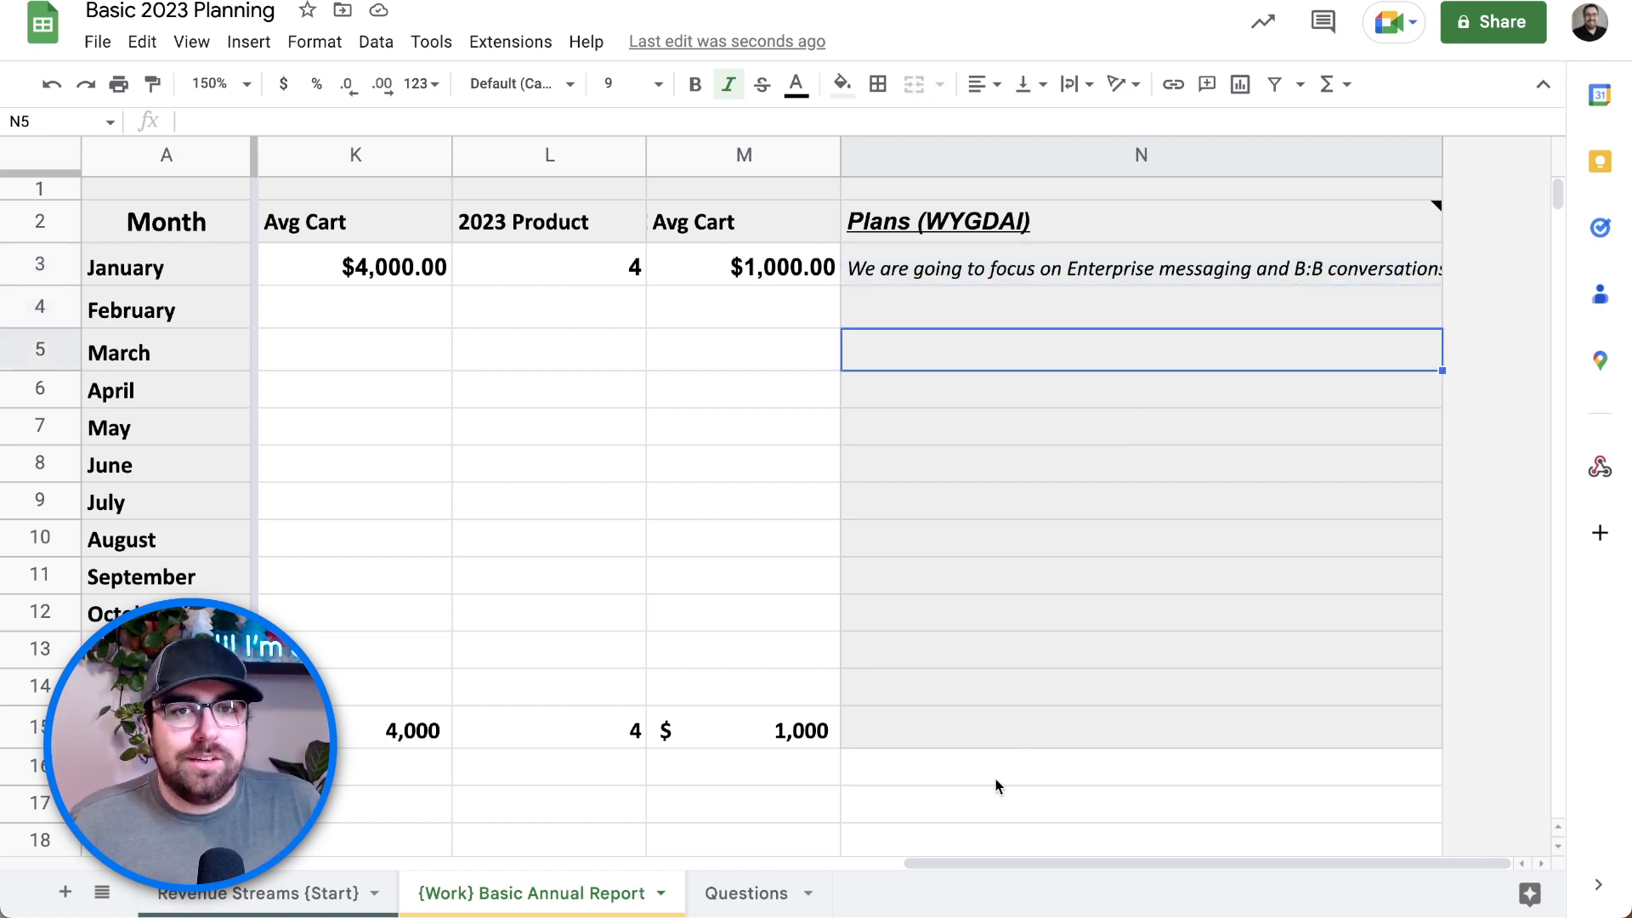
pyautogui.click(1020, 613)
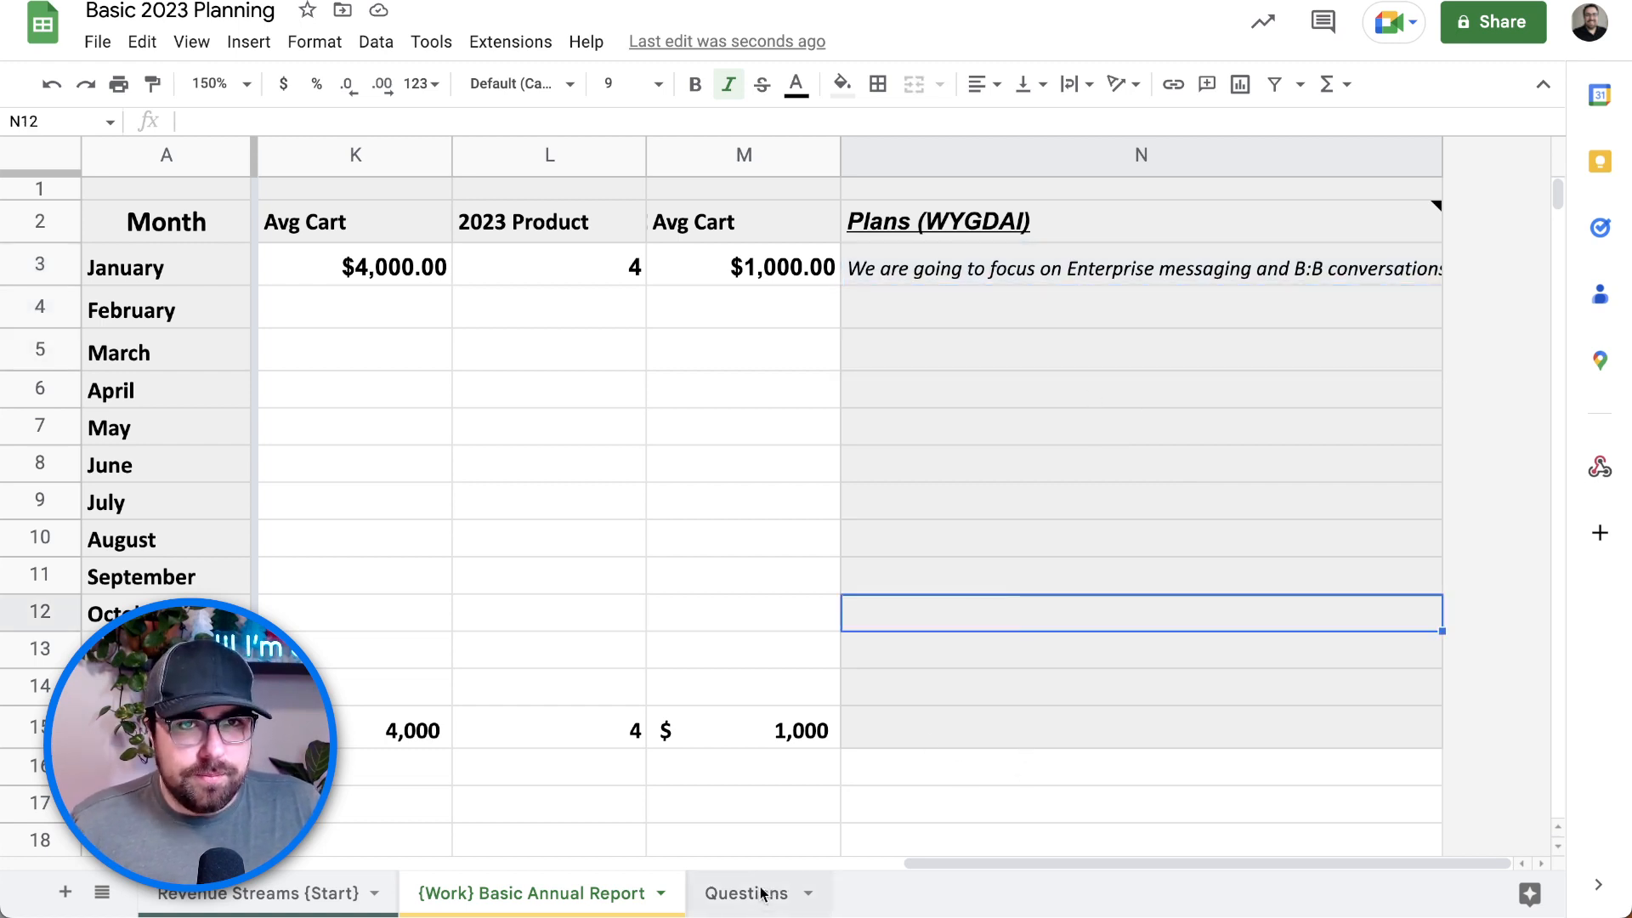
# Step: On the Questions sheet, enter "40 Lead conversion rate on the page" as the leading indicator for the Q1 lead gen idea
pyautogui.click(761, 893)
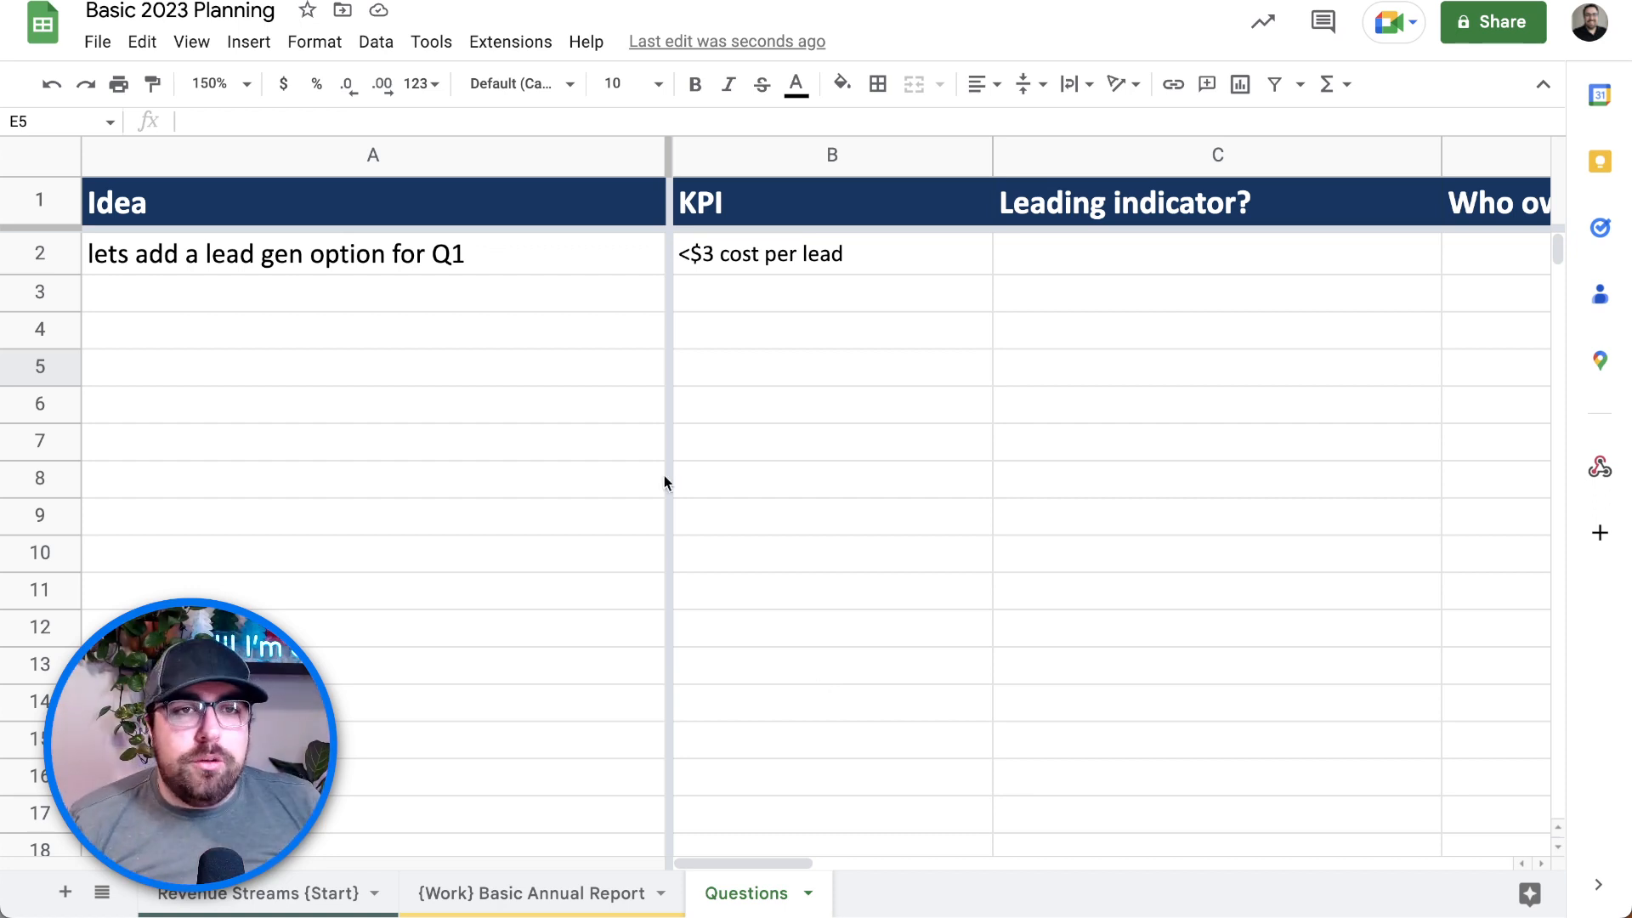
pyautogui.click(460, 265)
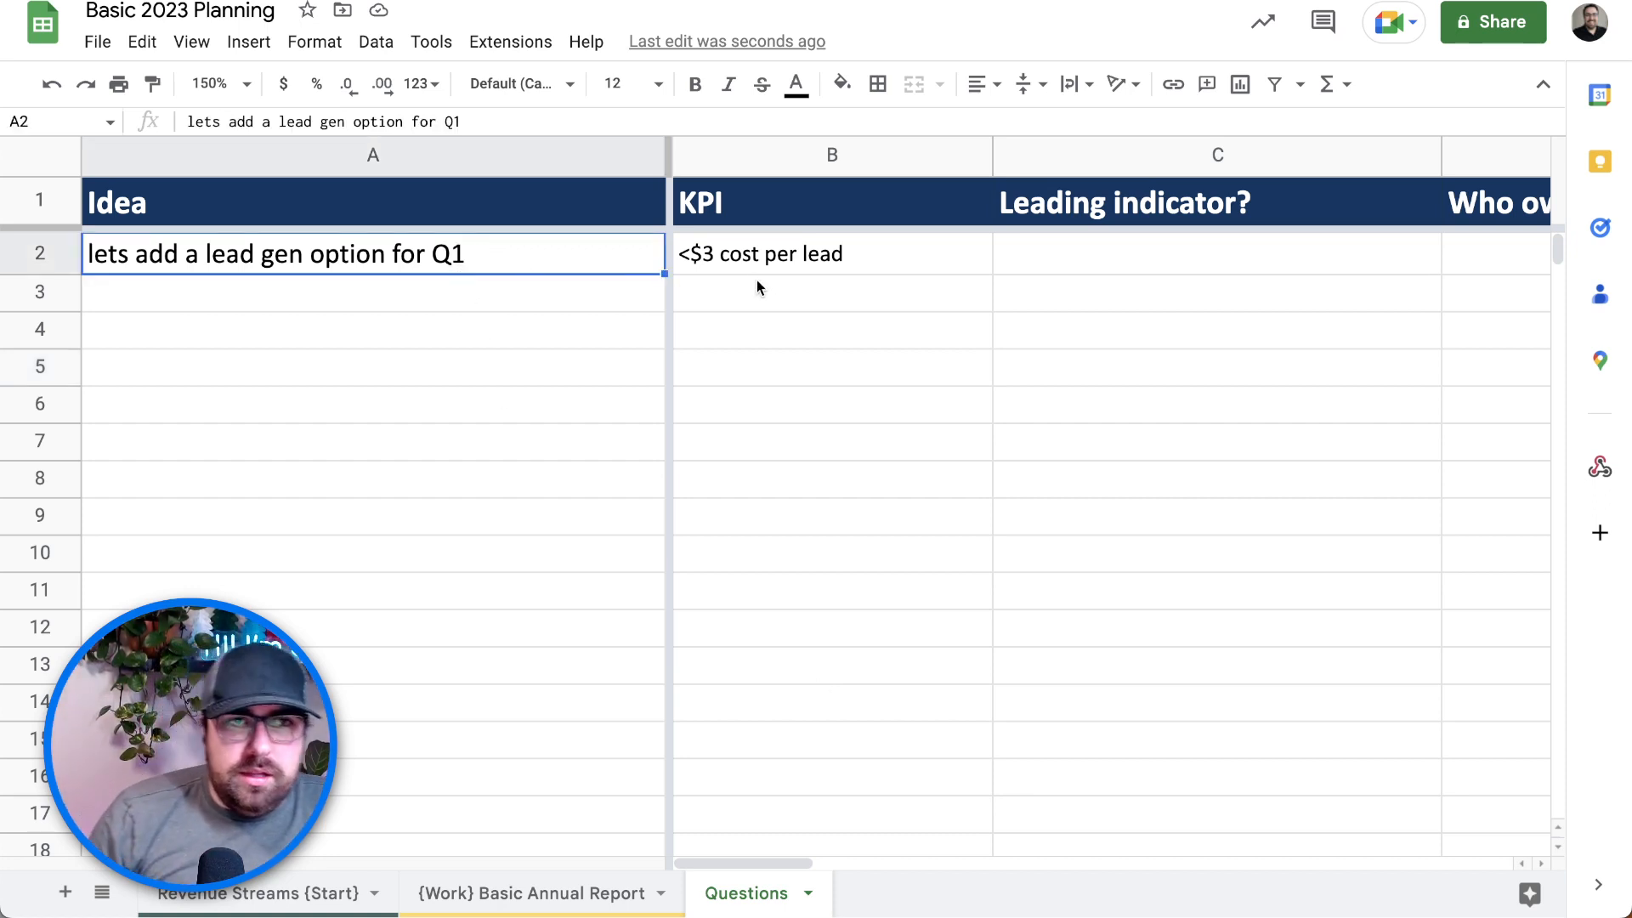
pyautogui.click(773, 255)
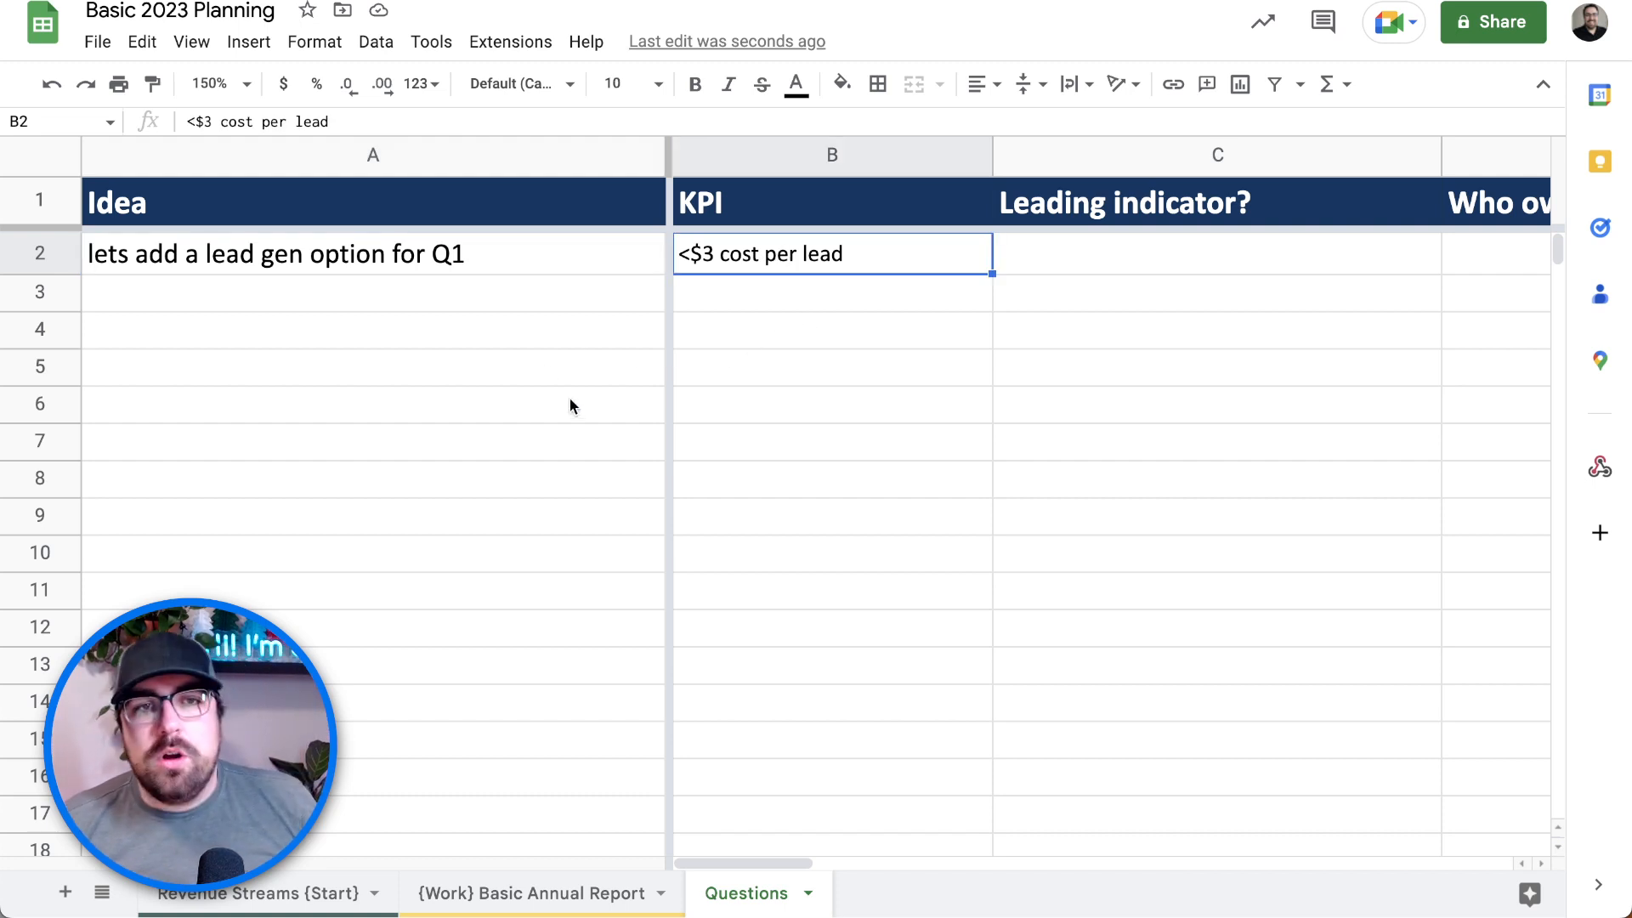
pyautogui.click(1057, 267)
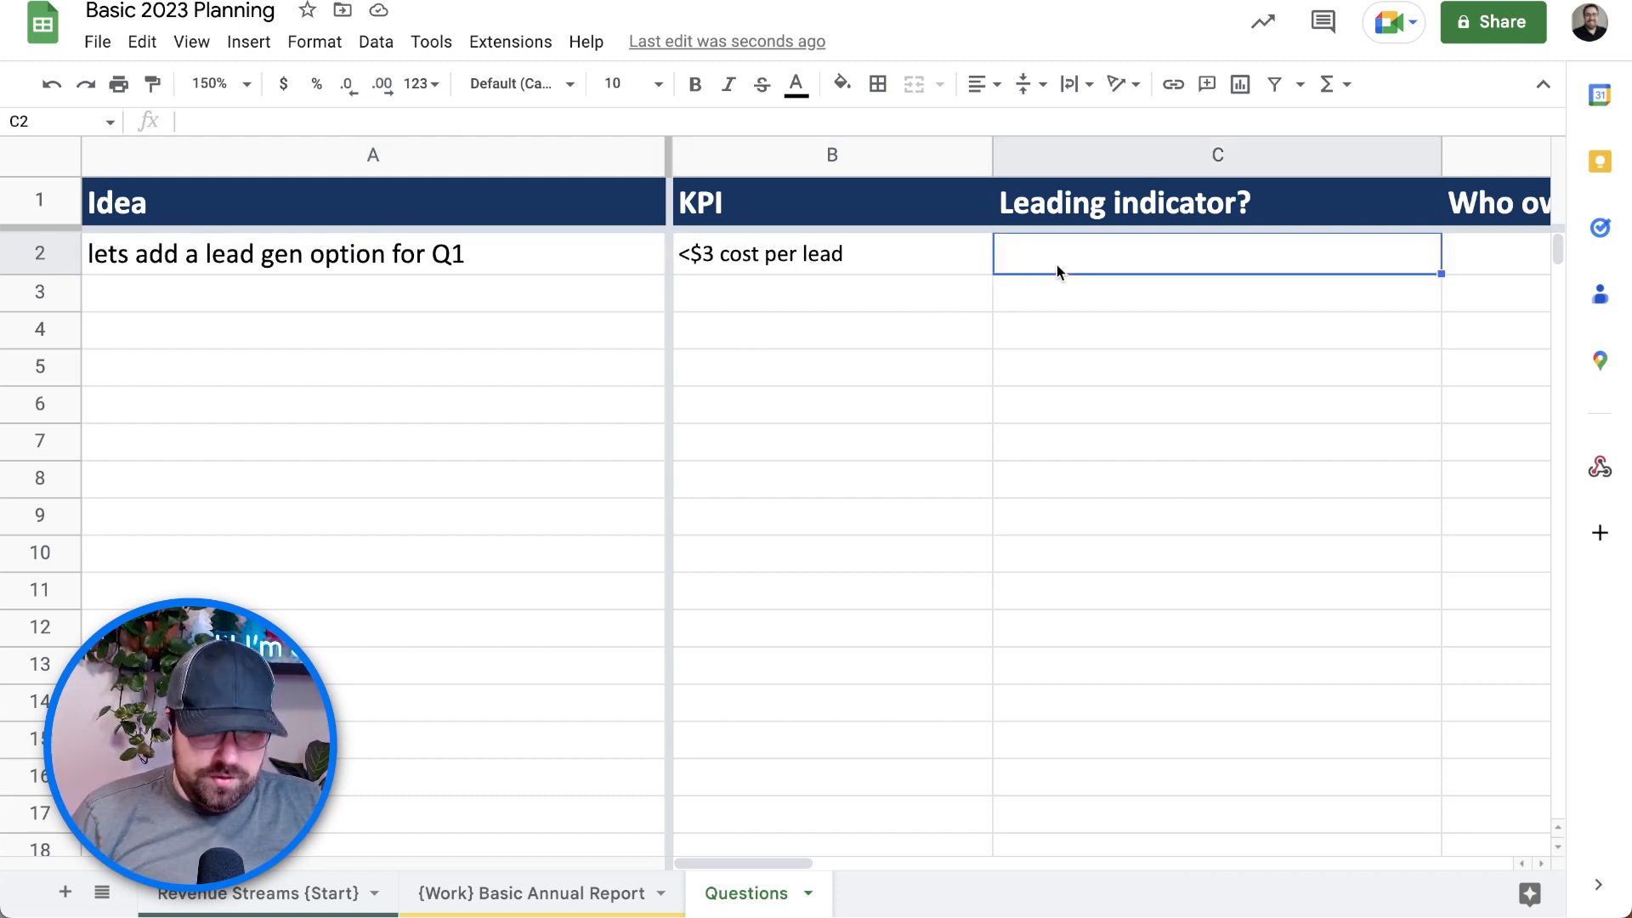
pyautogui.write('40 Lead ')
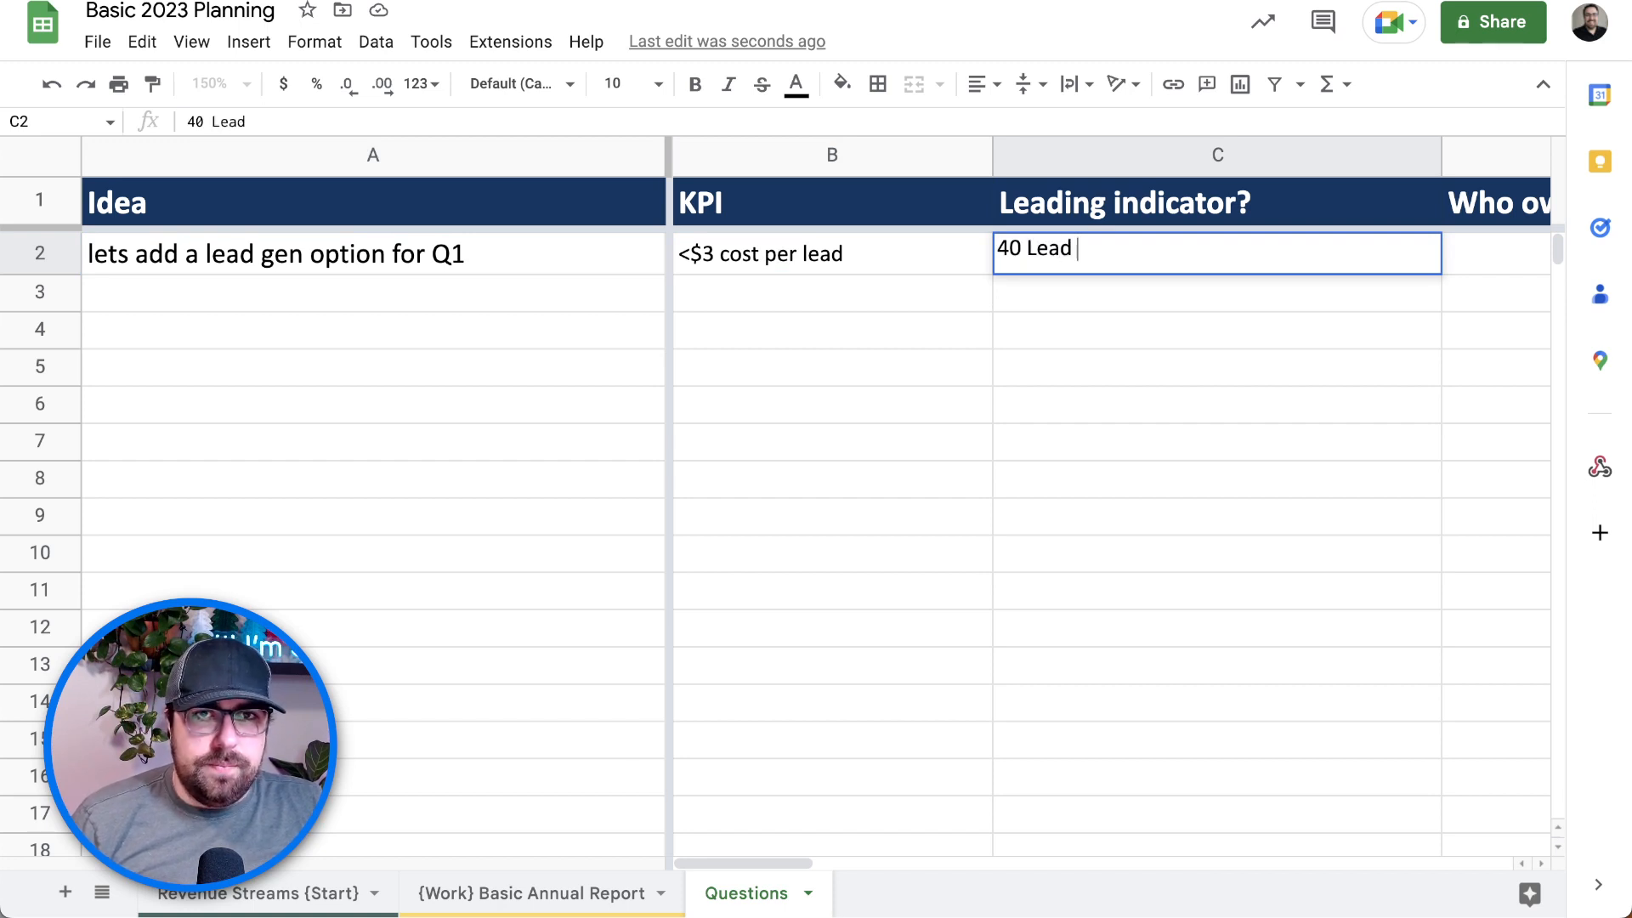
pyautogui.write('conversion ')
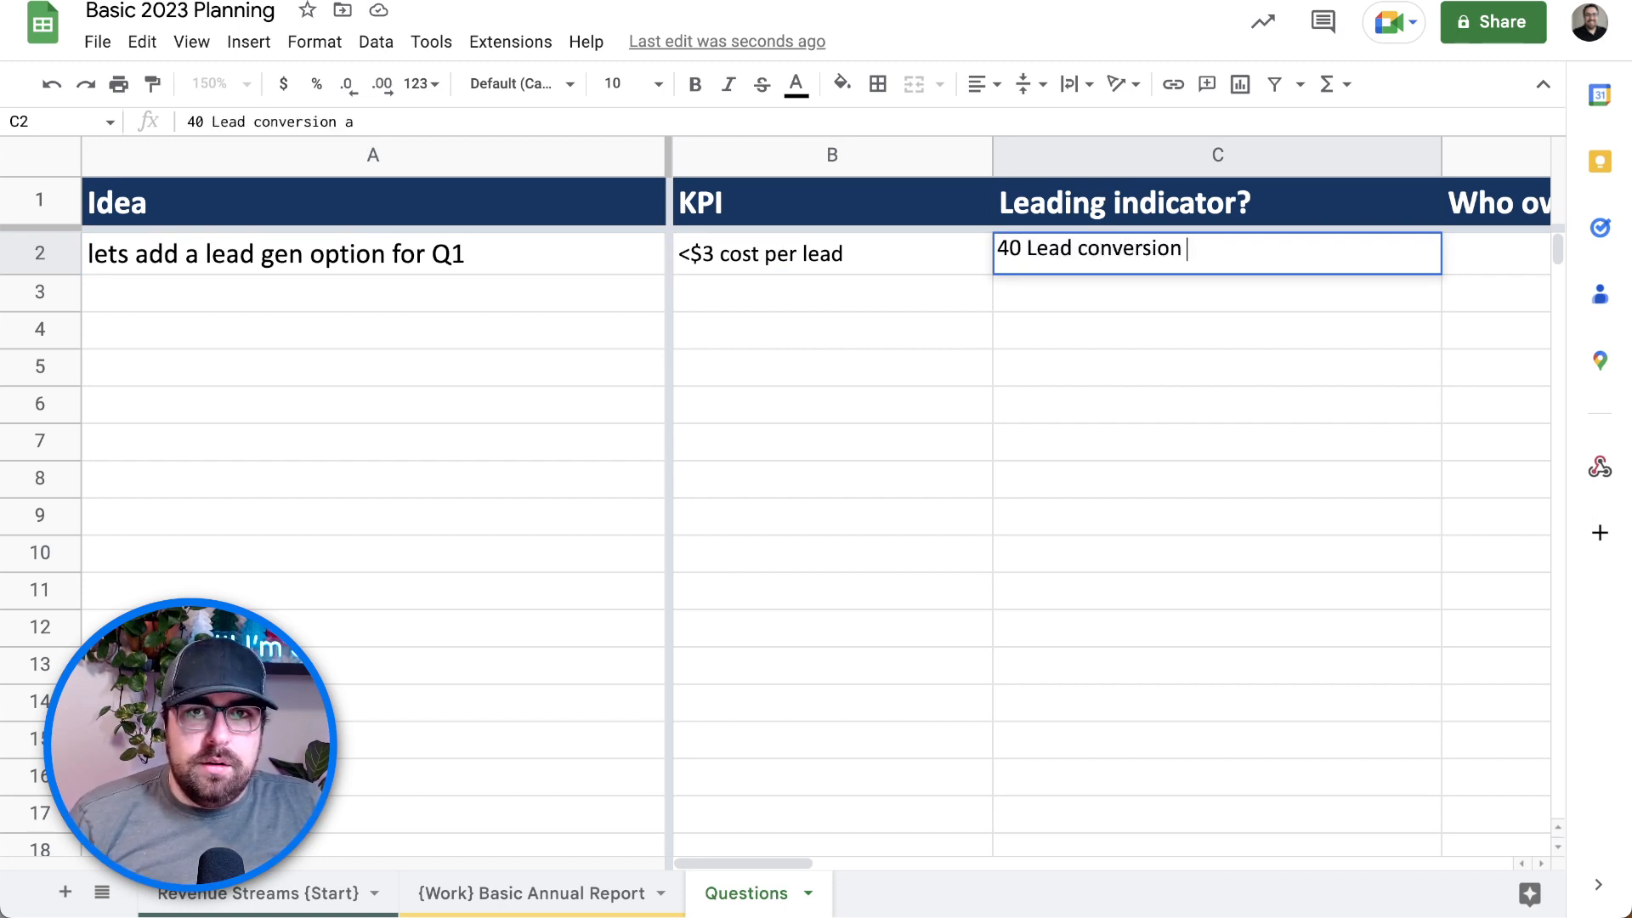
pyautogui.write('rate on the page')
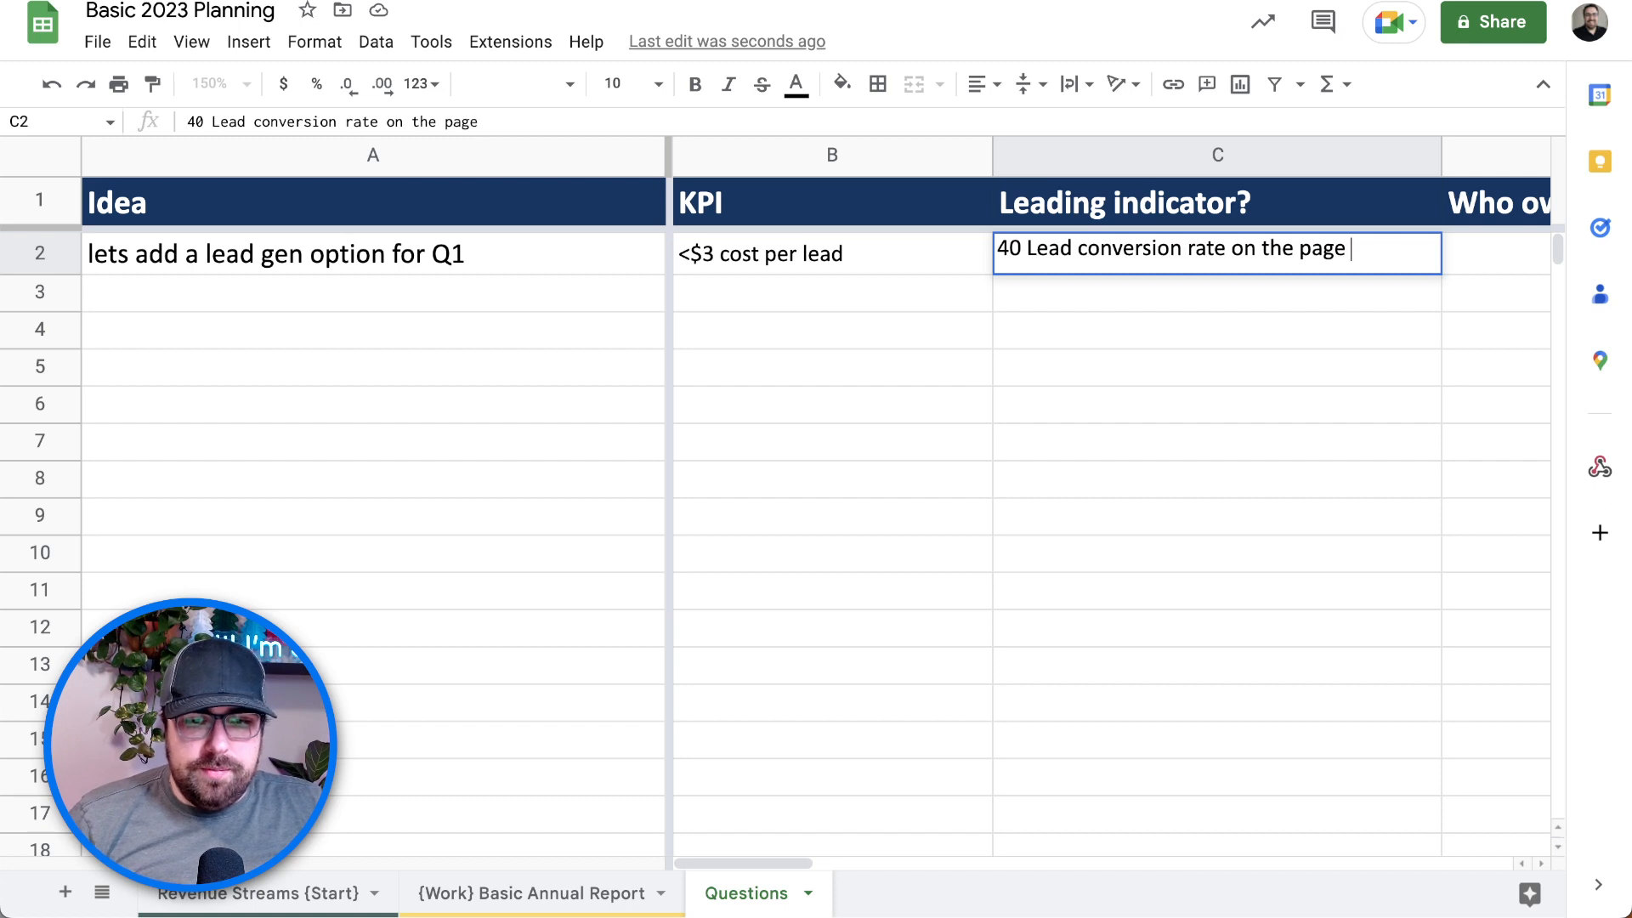
pyautogui.press('Tab')
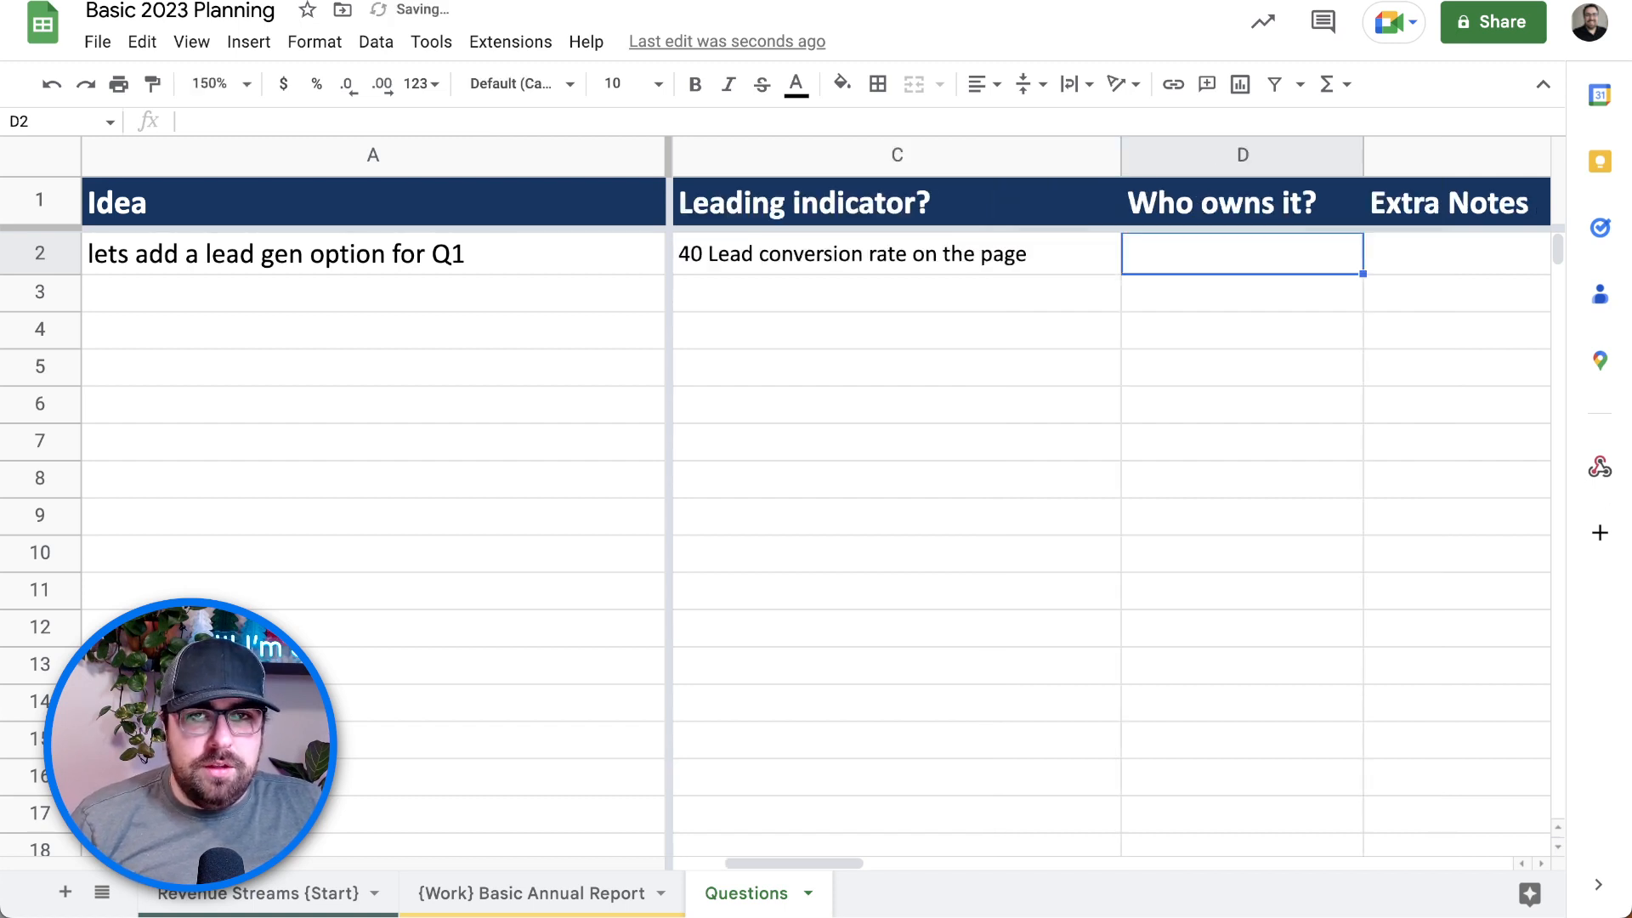
# Step: Fill in the lead gen idea's owner with the person's first name and add the extra note "we need to make sure we use x,y & z too!"
pyautogui.write('susan')
pyautogui.press('Tab')
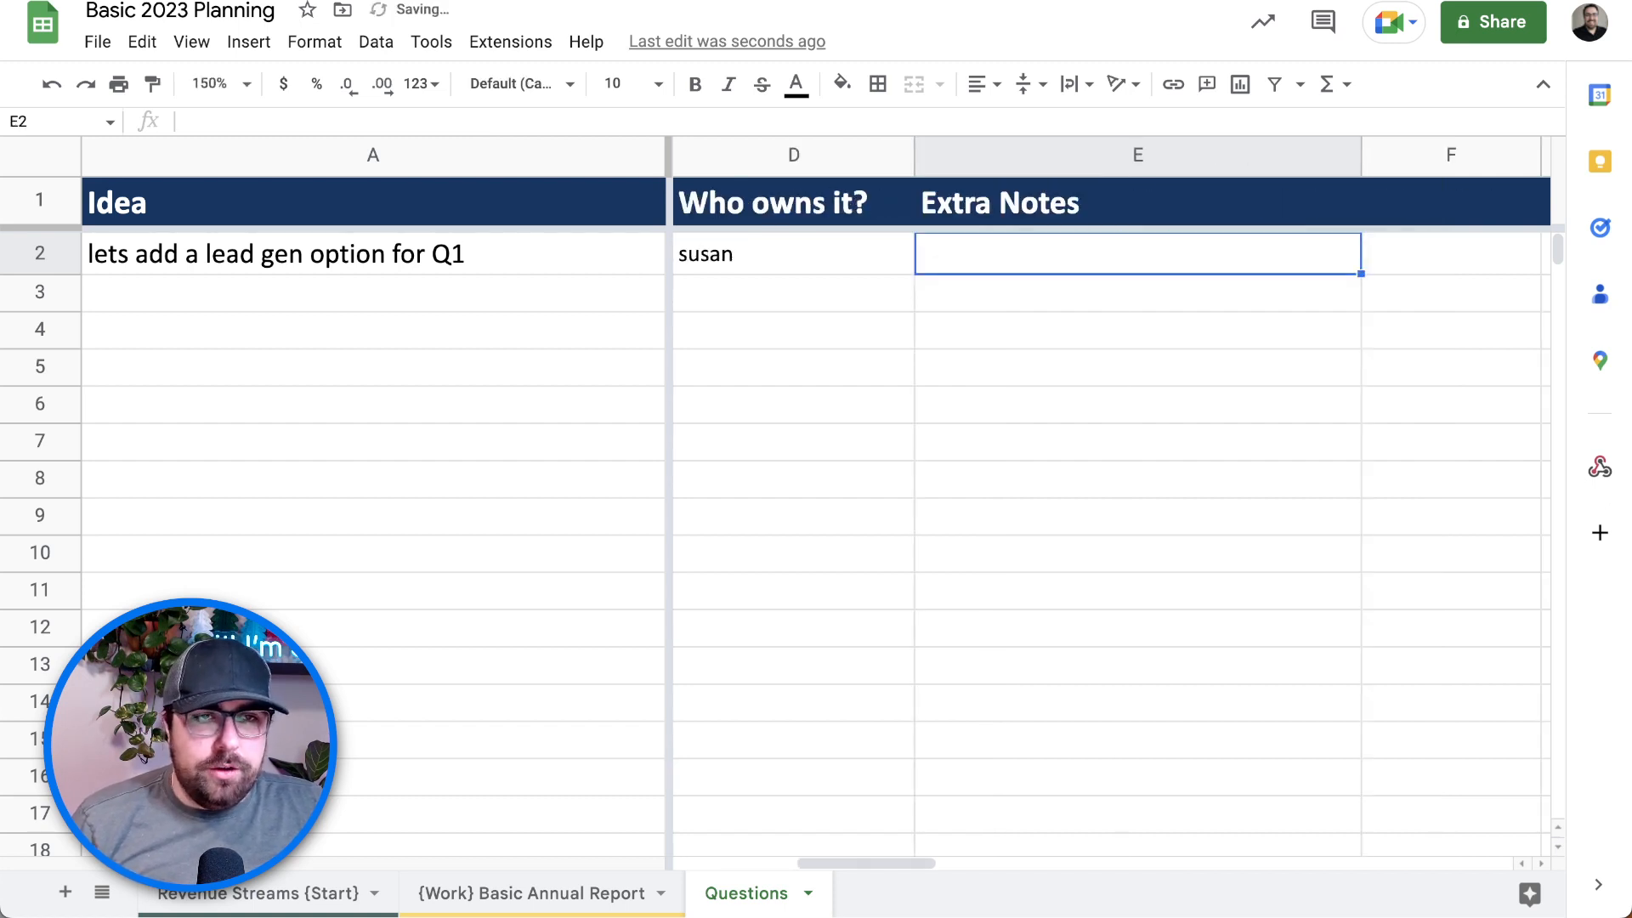
pyautogui.write('we nee')
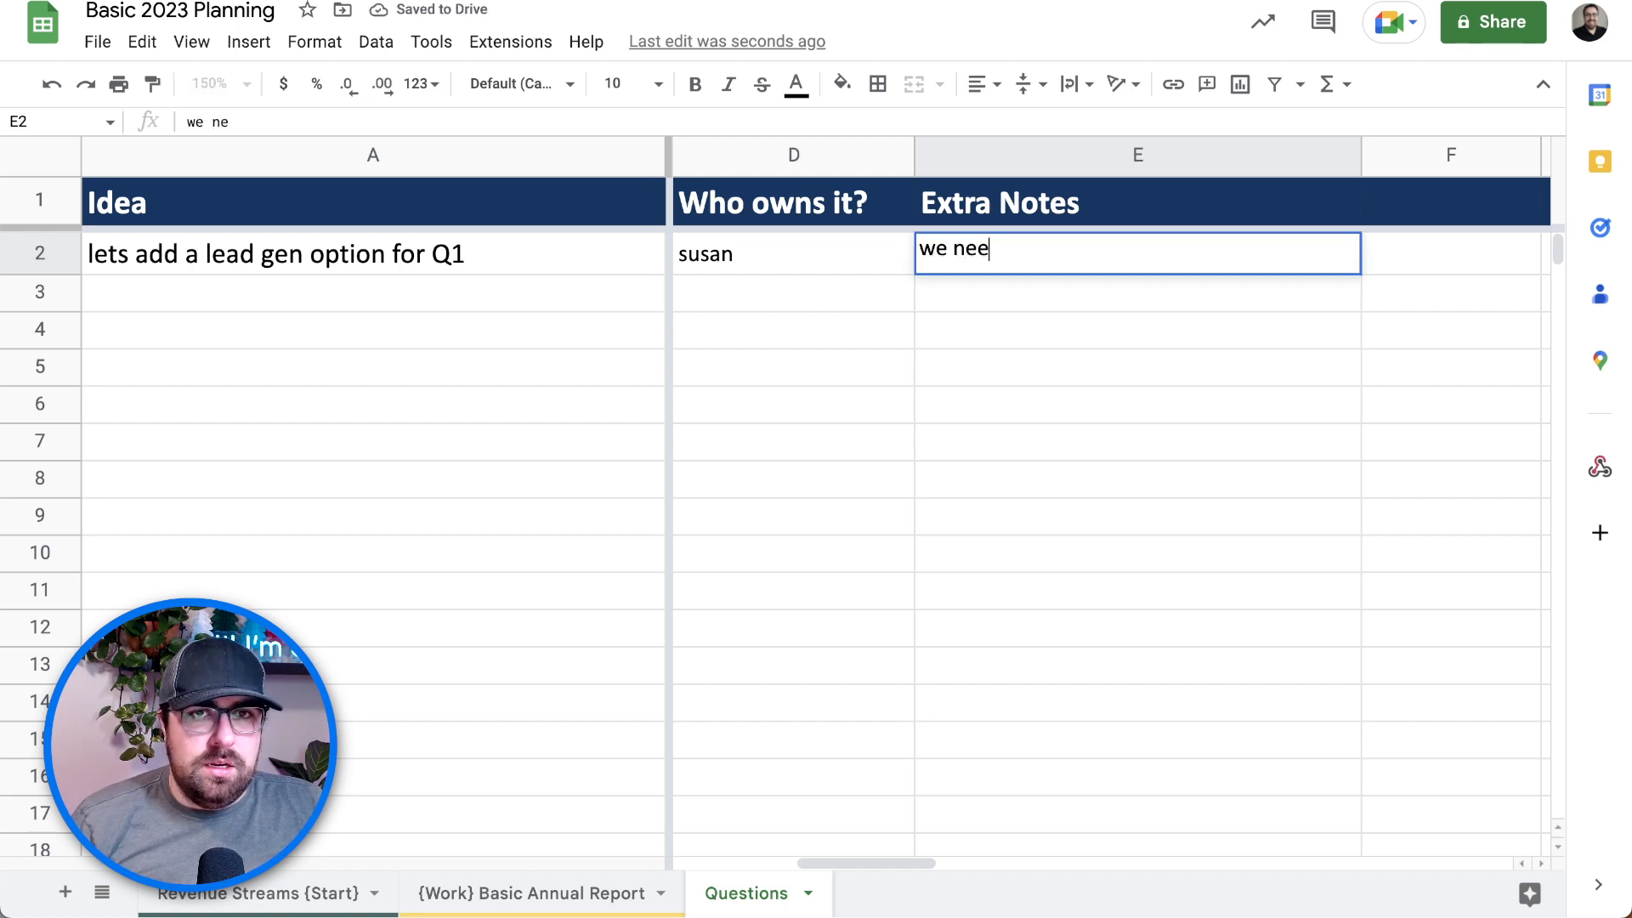
pyautogui.write('d to make sure we')
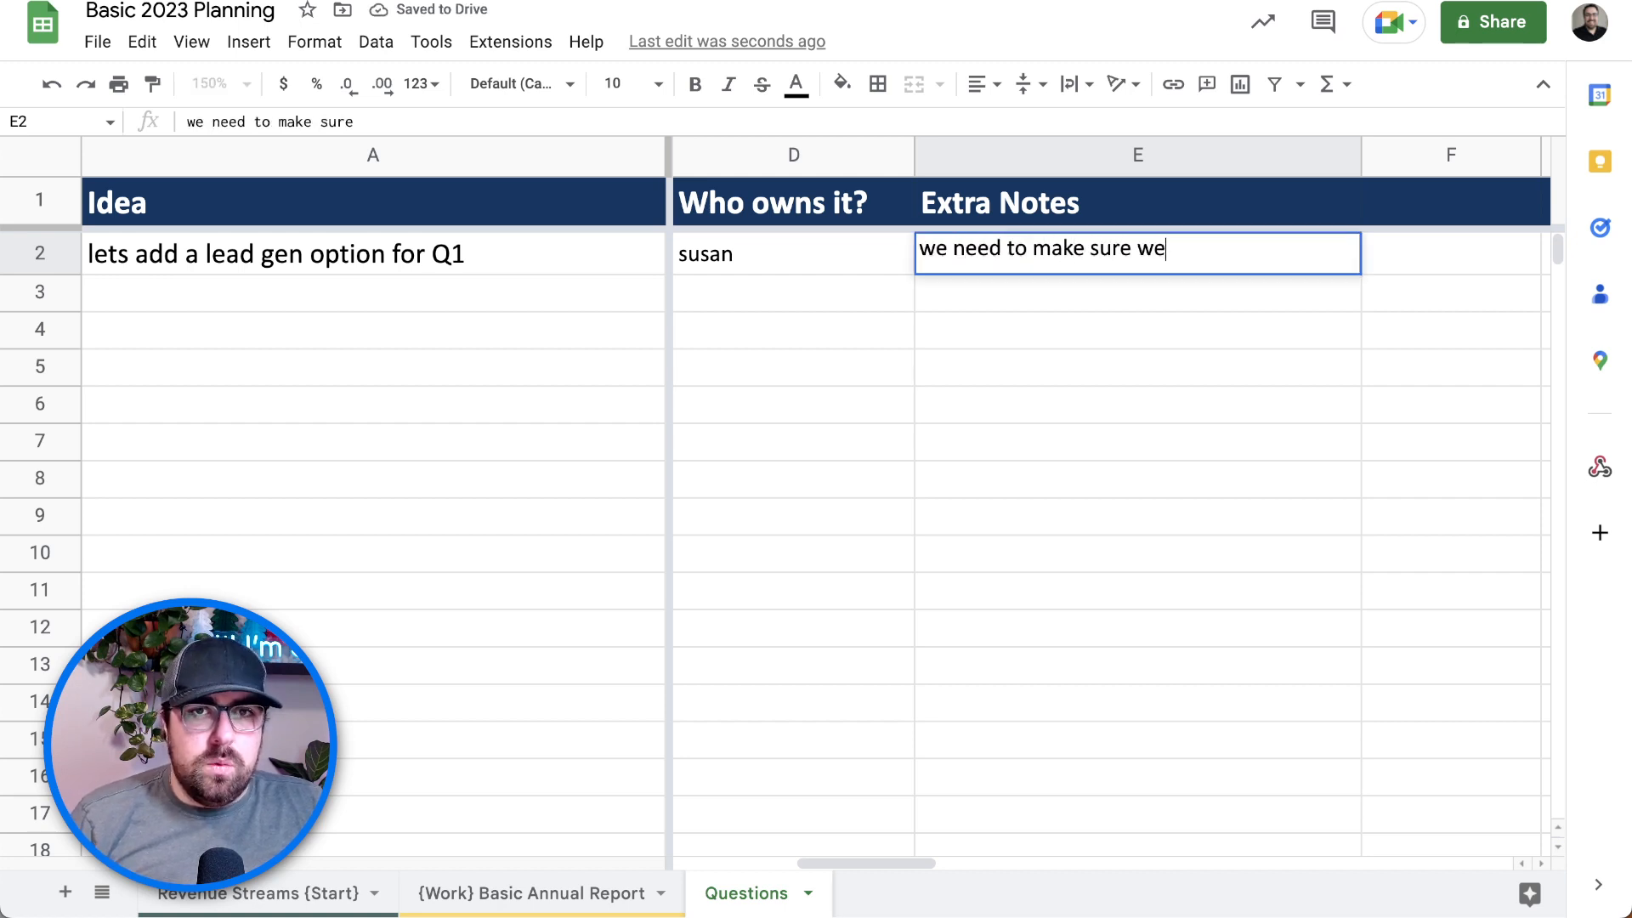
pyautogui.write(' use x,')
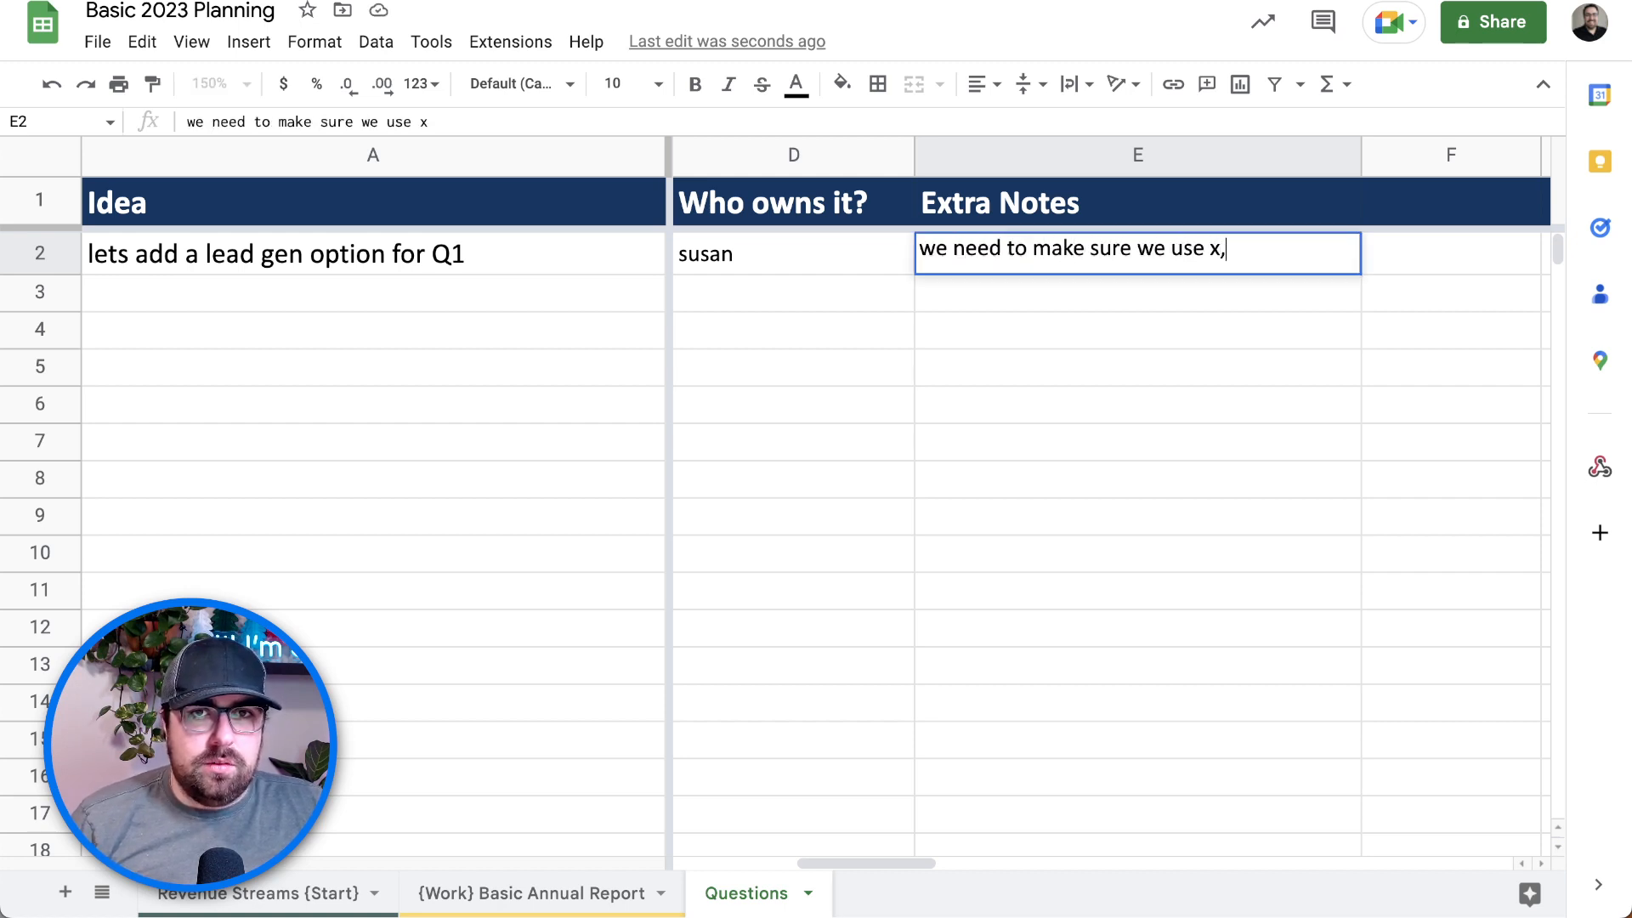
pyautogui.write('y & z too!')
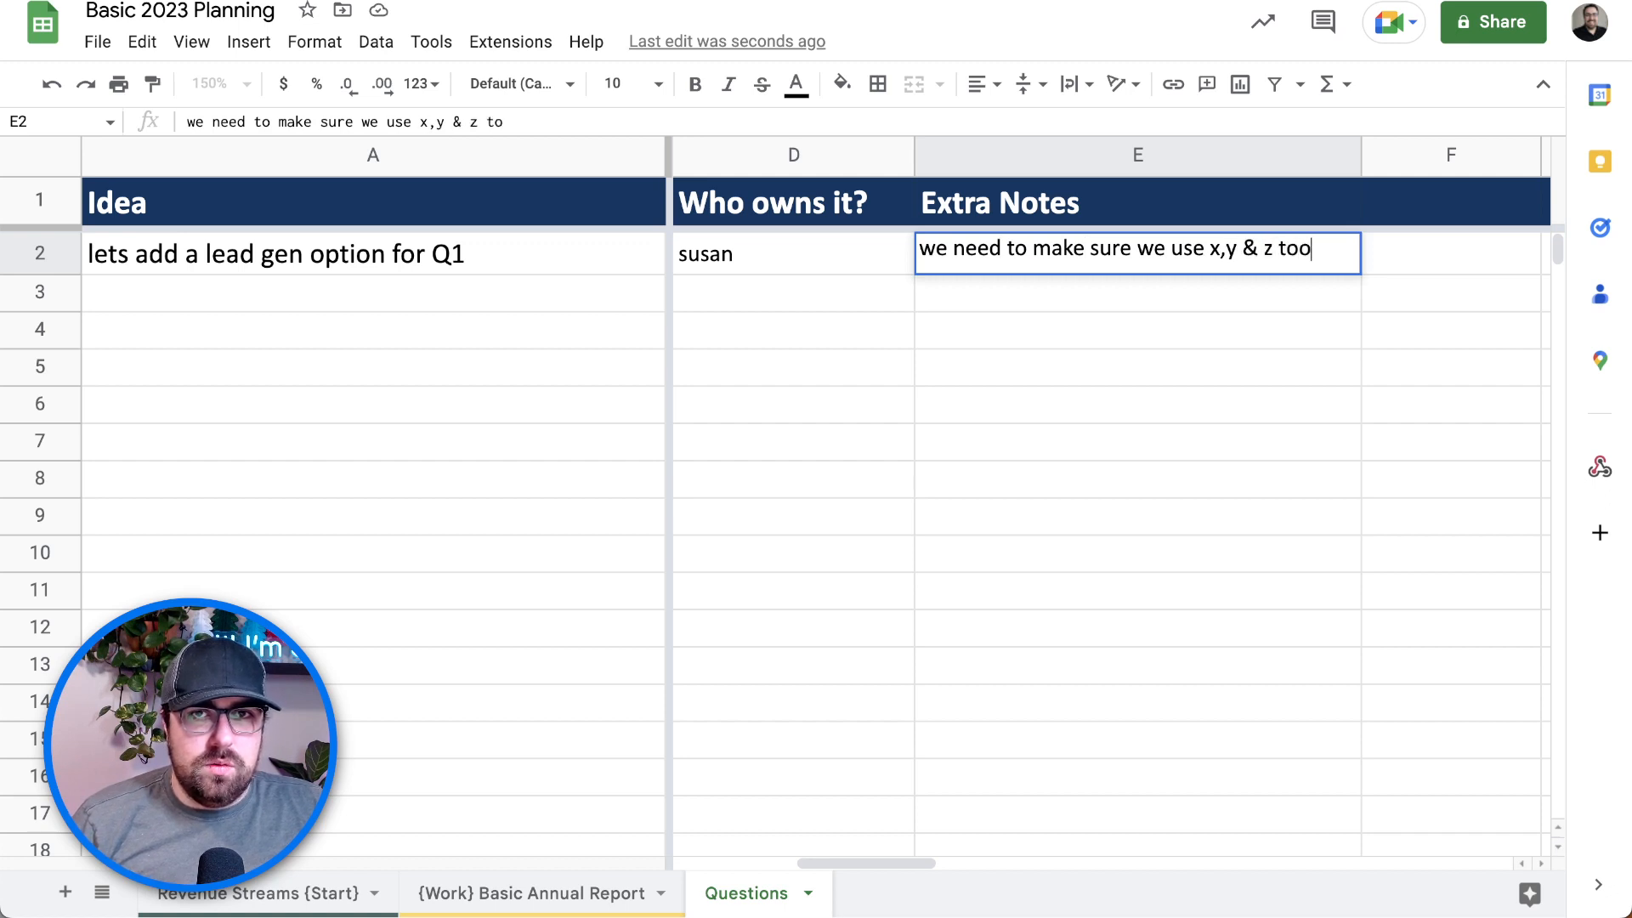
pyautogui.press('Return')
pyautogui.press('Left')
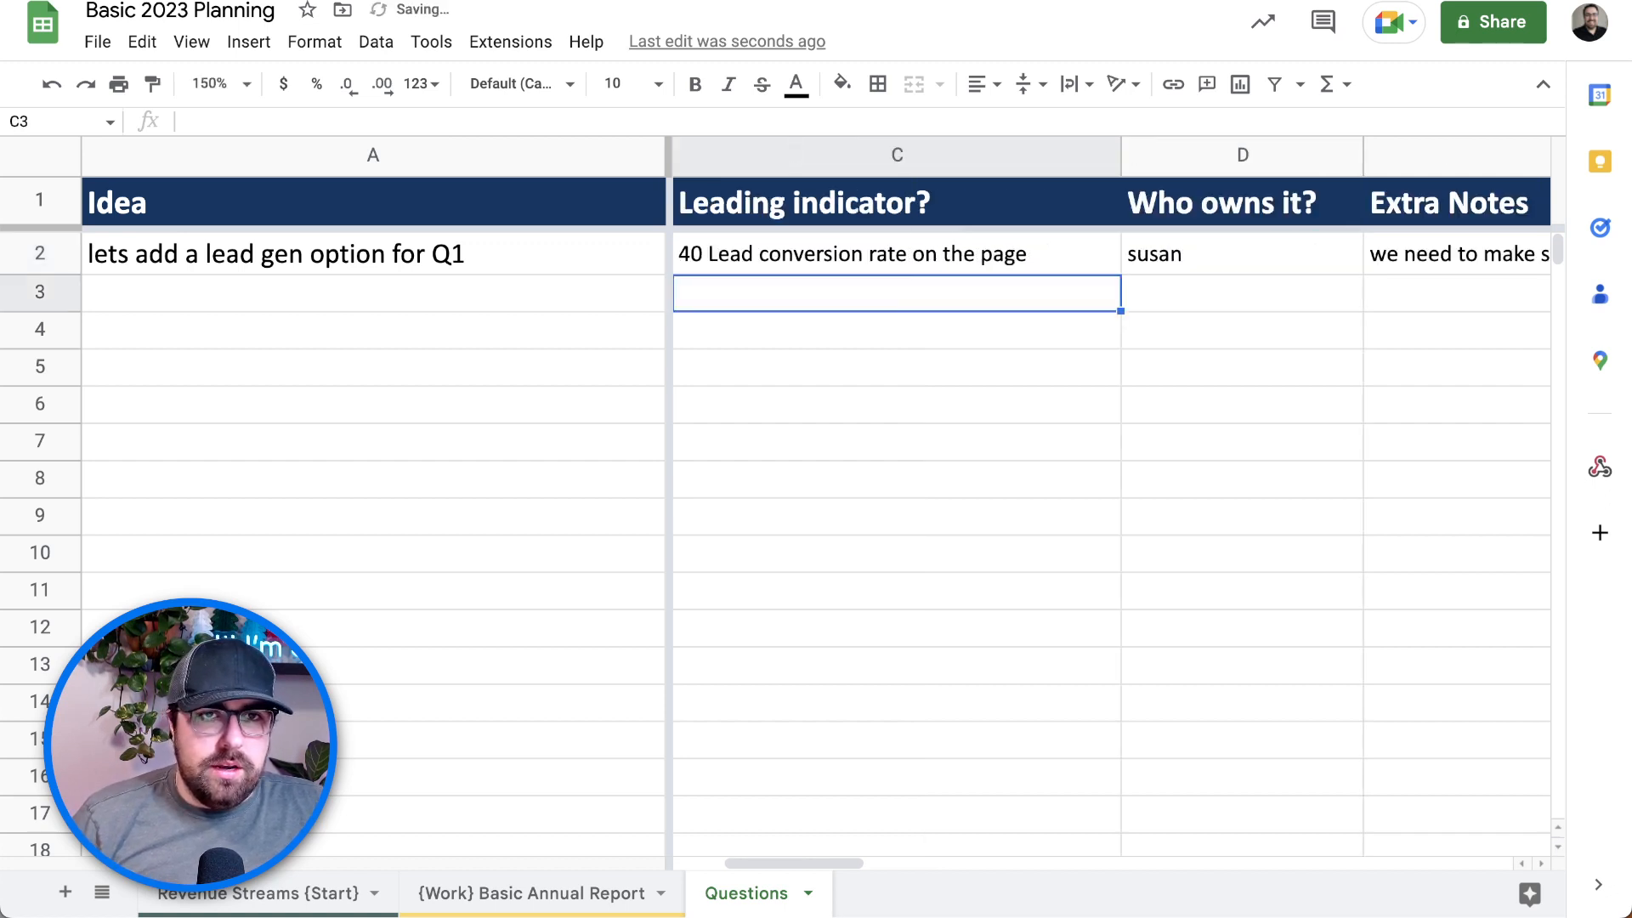
pyautogui.press('Left')
pyautogui.press('Left')
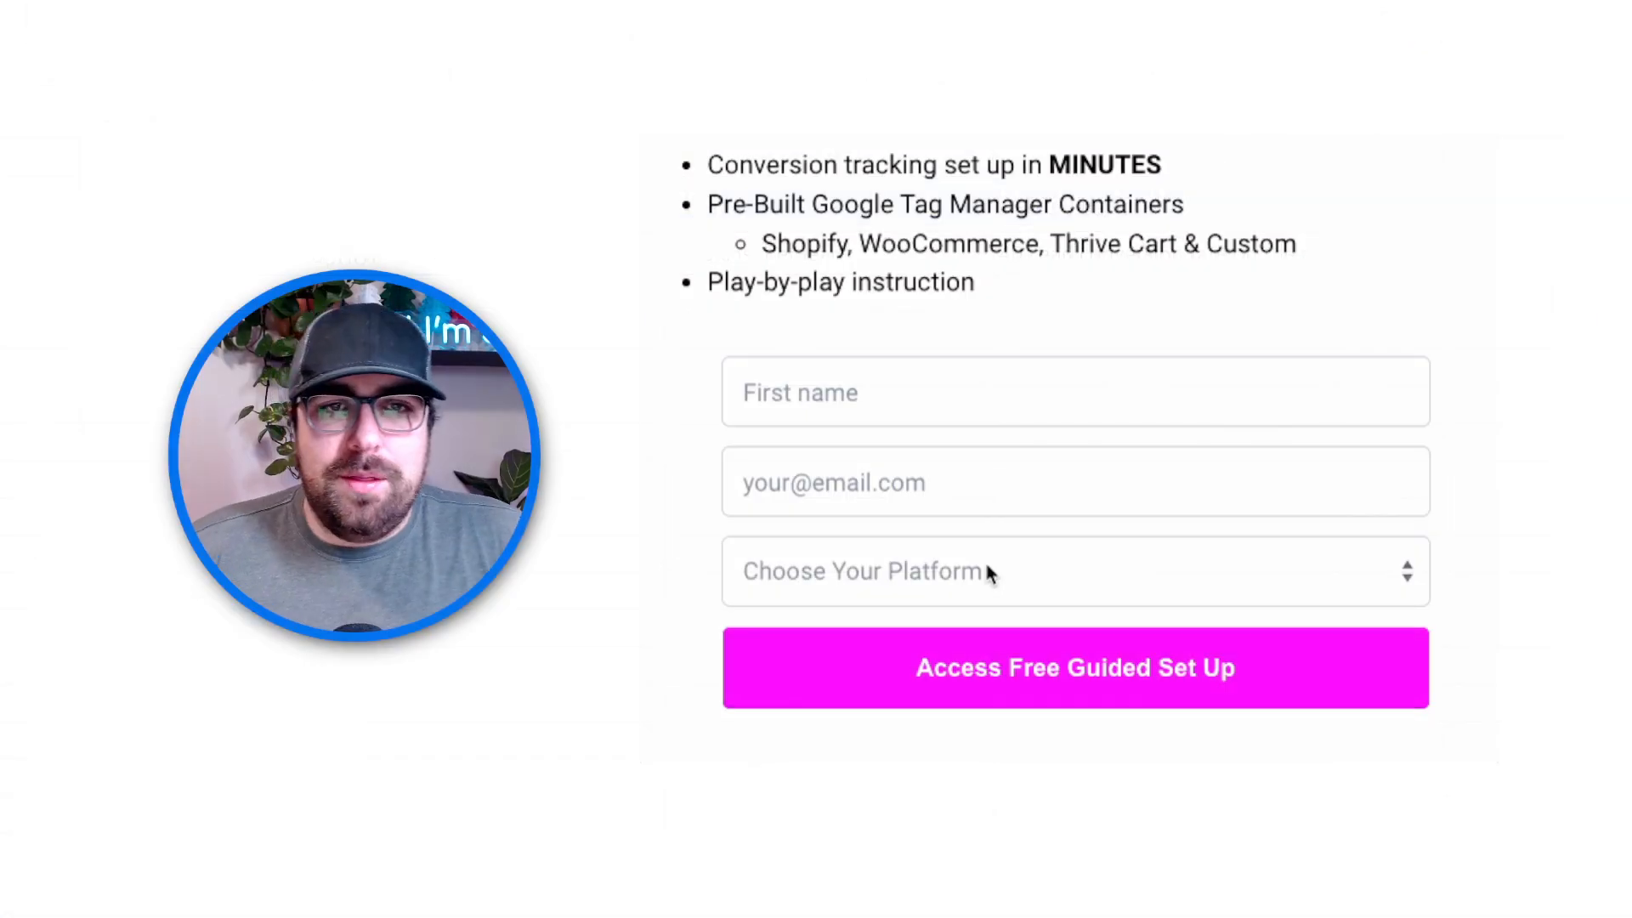
pyautogui.click(986, 568)
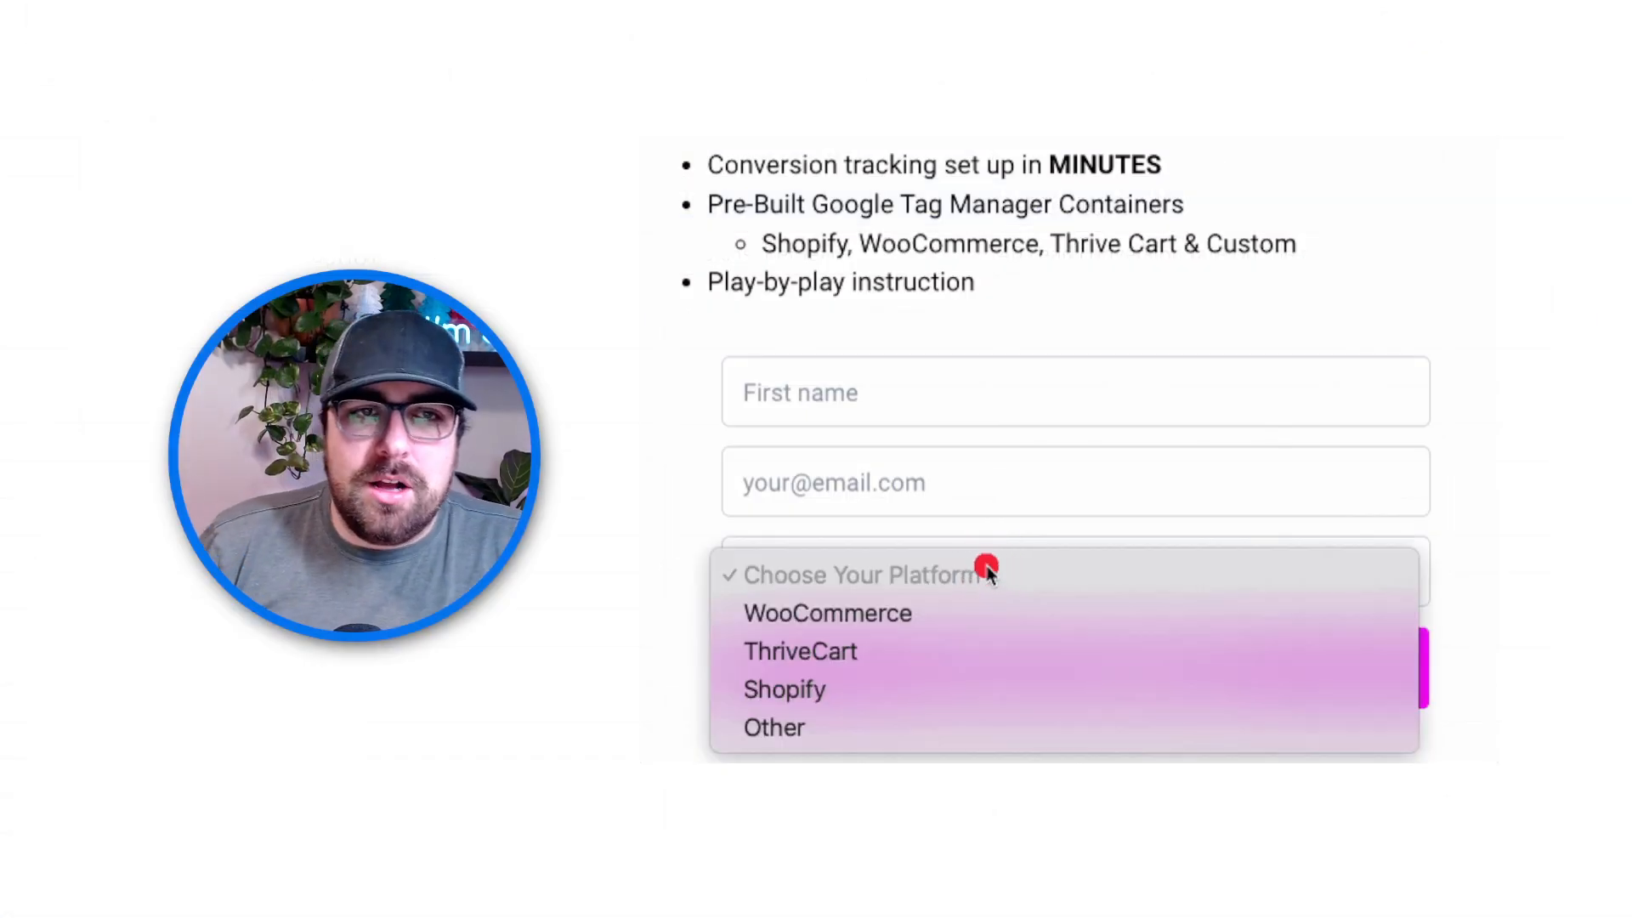
pyautogui.click(969, 652)
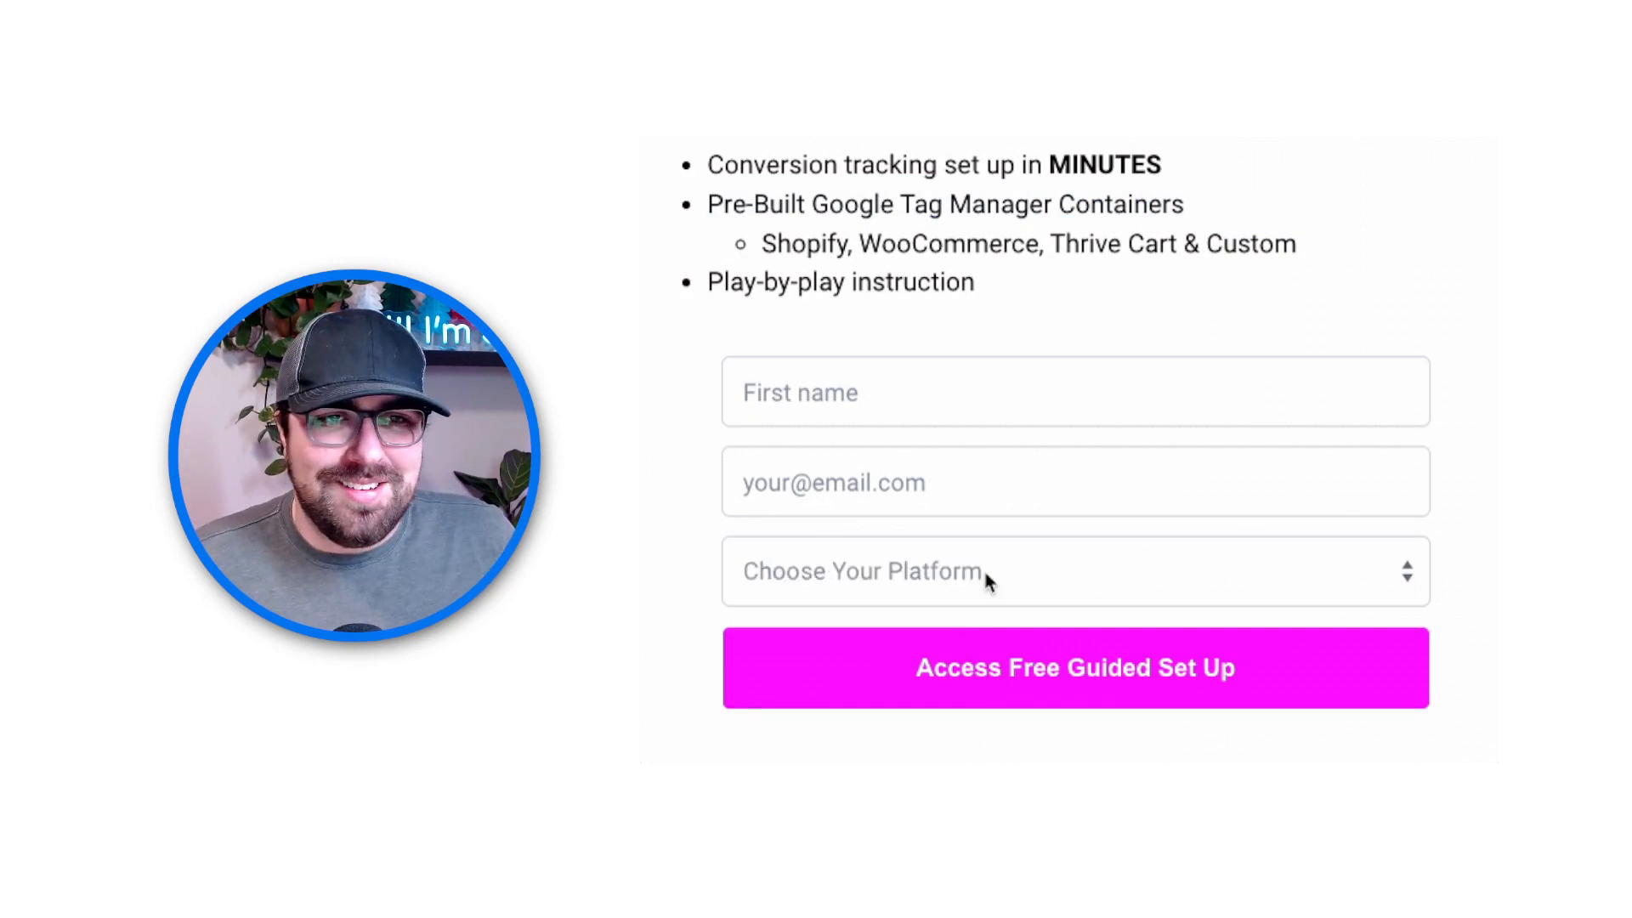
pyautogui.click(985, 573)
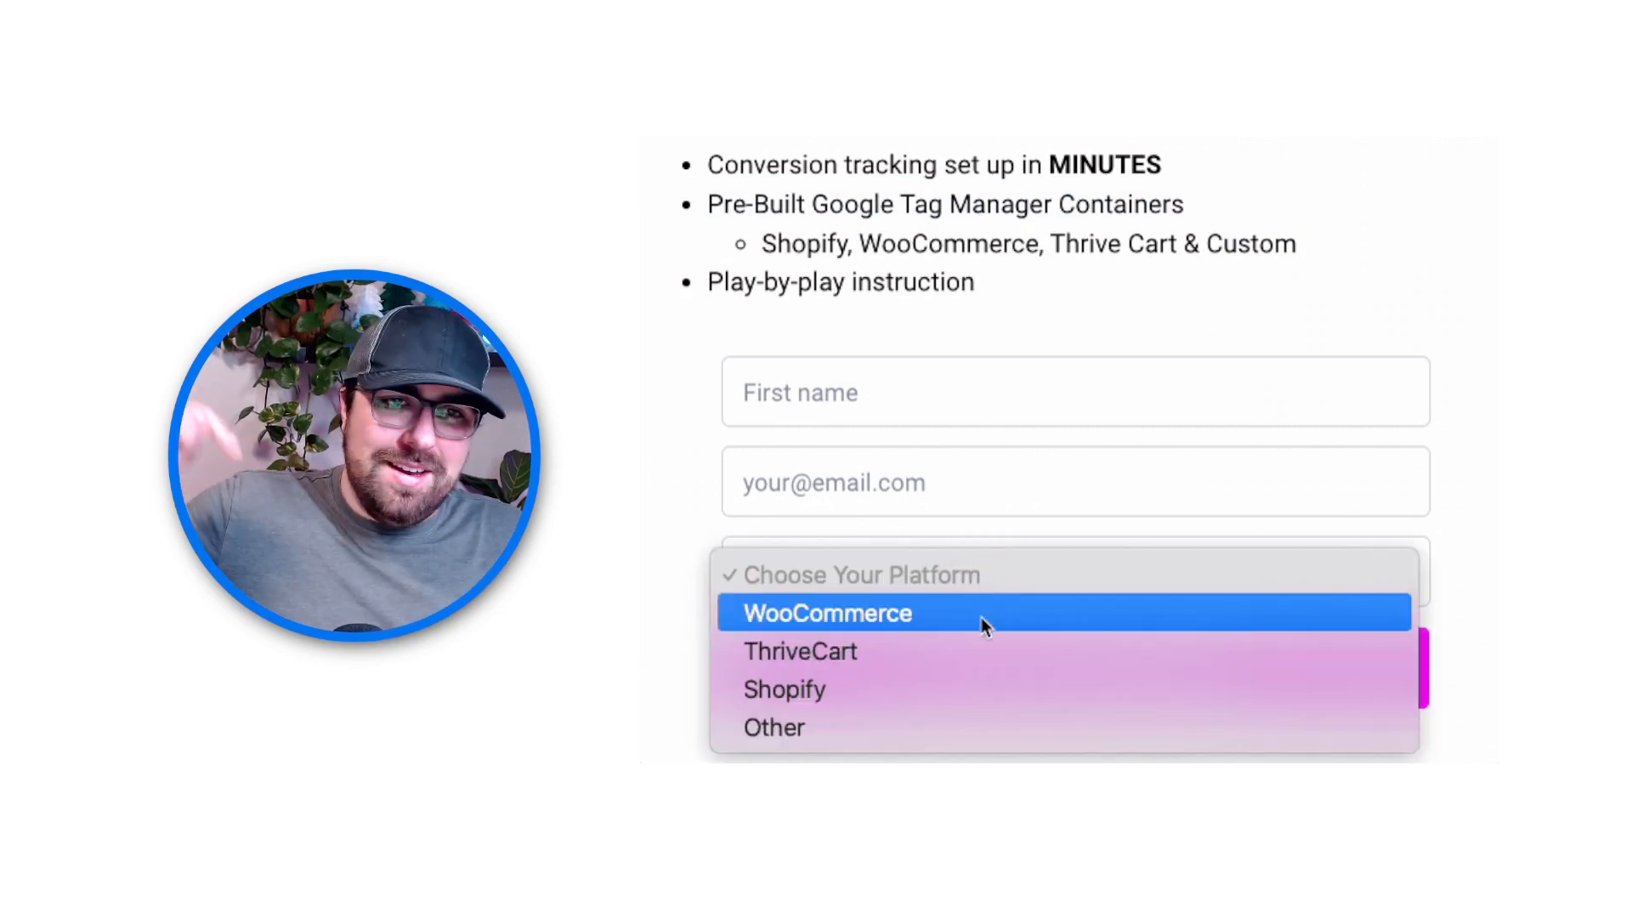